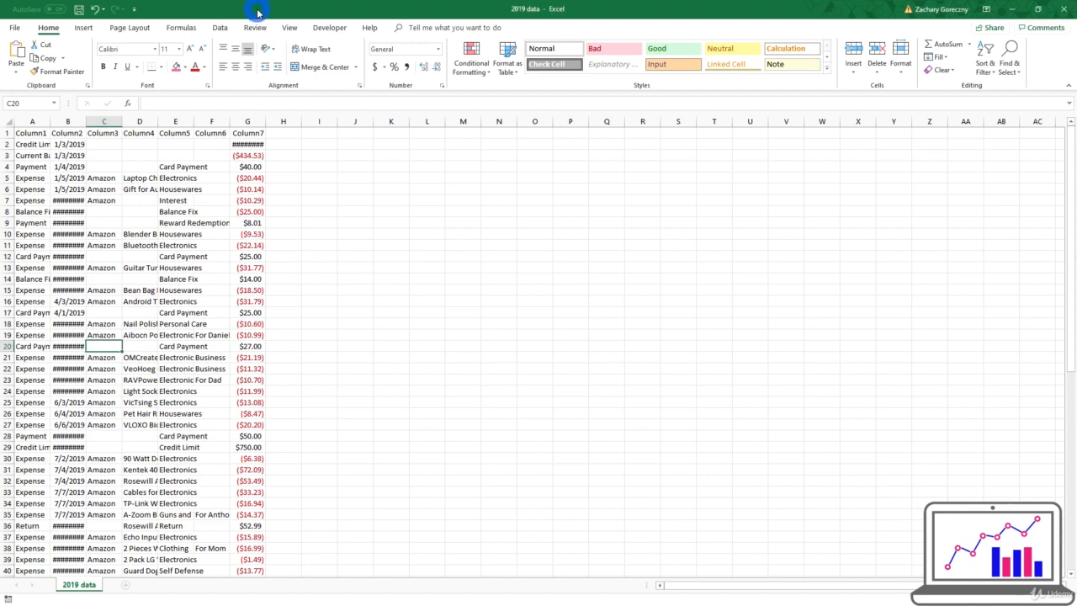
Step: Fit the widths of the Column2 date column and the Column7 amount column to their contents
double_click(86, 125)
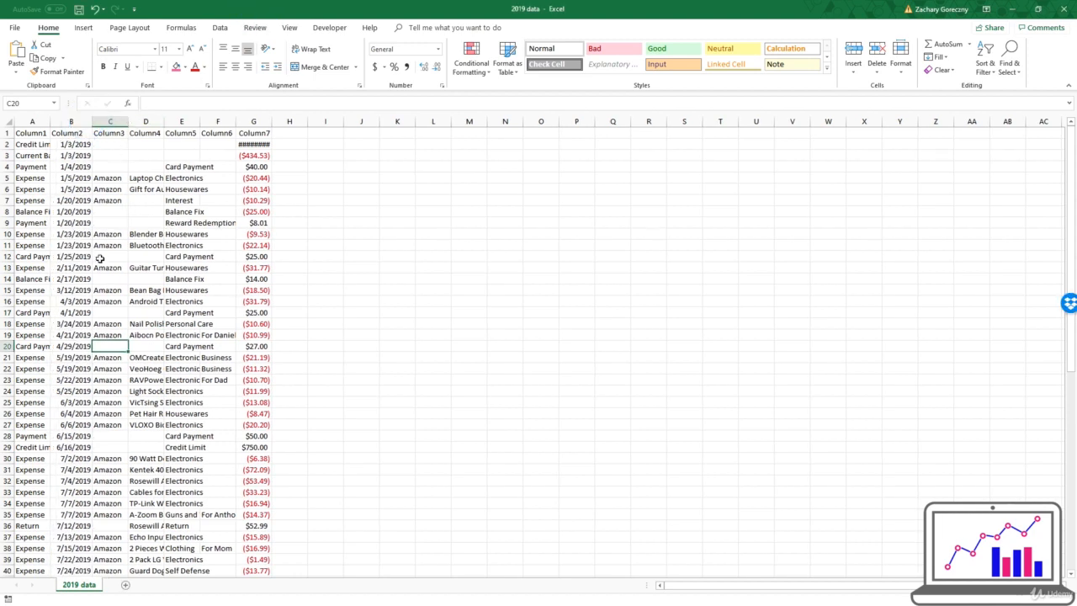
scroll(61, 292, "down", 4)
scroll(60, 292, "up", 4)
double_click(272, 122)
Step: Rename the Column2 header as Date and Column3 as Place of Purchase, fitting column C to its new header
left_click(39, 135)
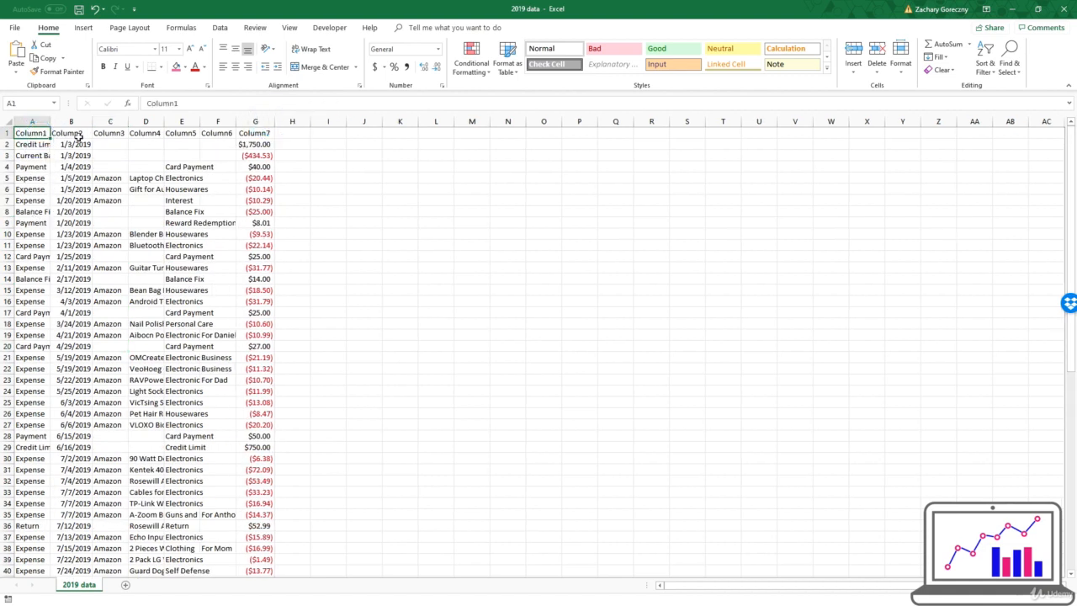
left_click(71, 135)
type("Date")
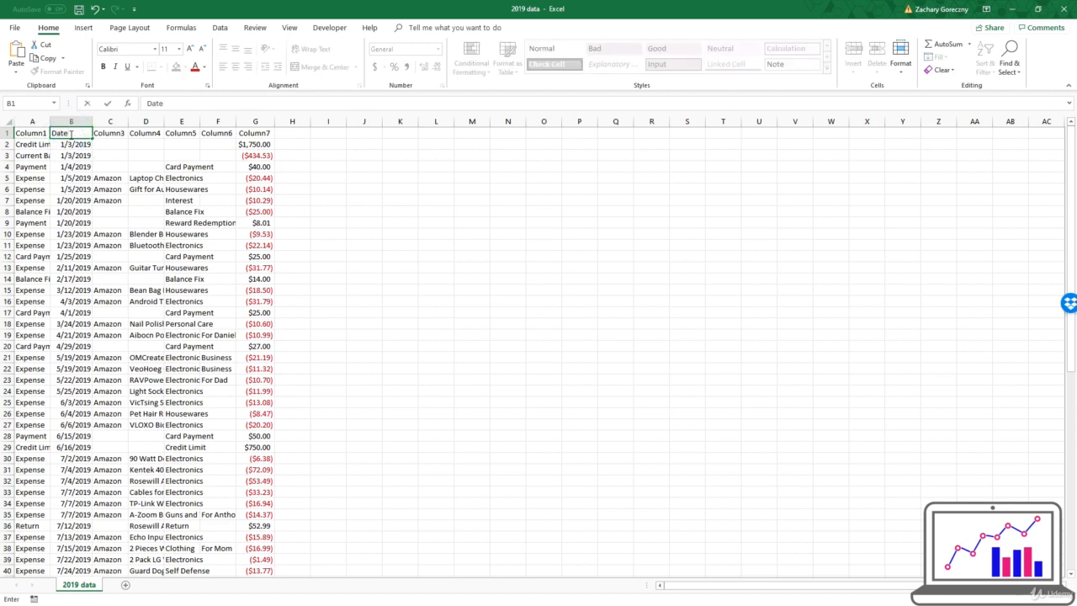
key("Tab")
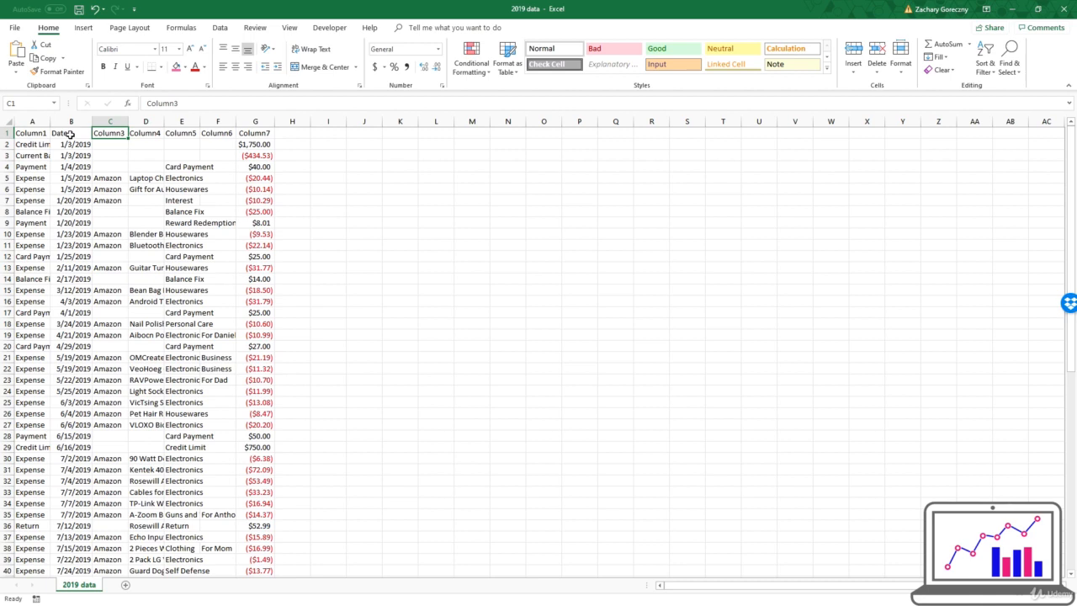
type("Pal")
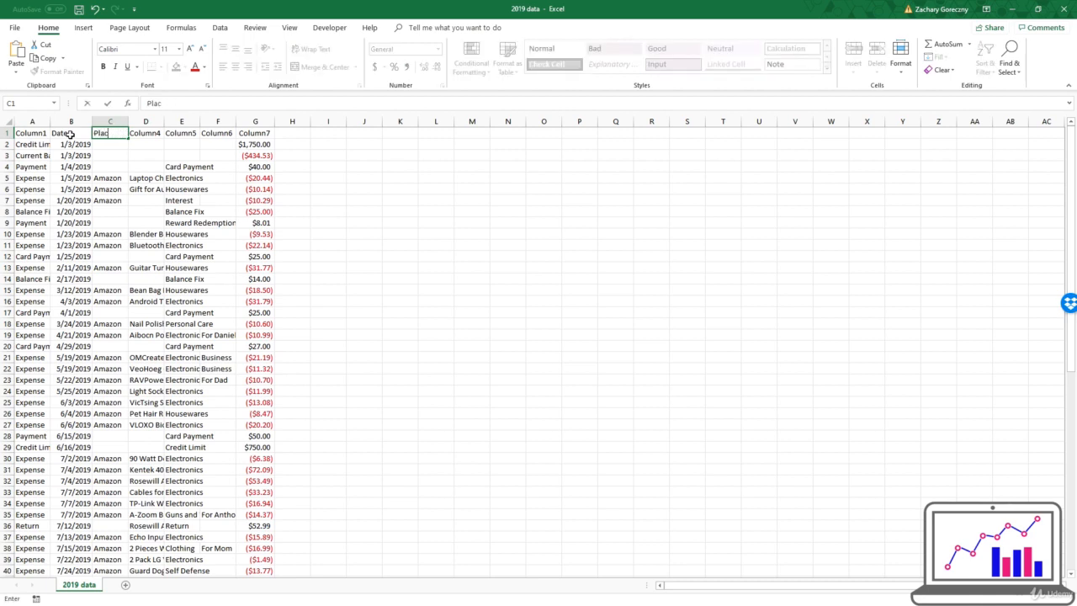
type("ce of Purchase")
key("Tab")
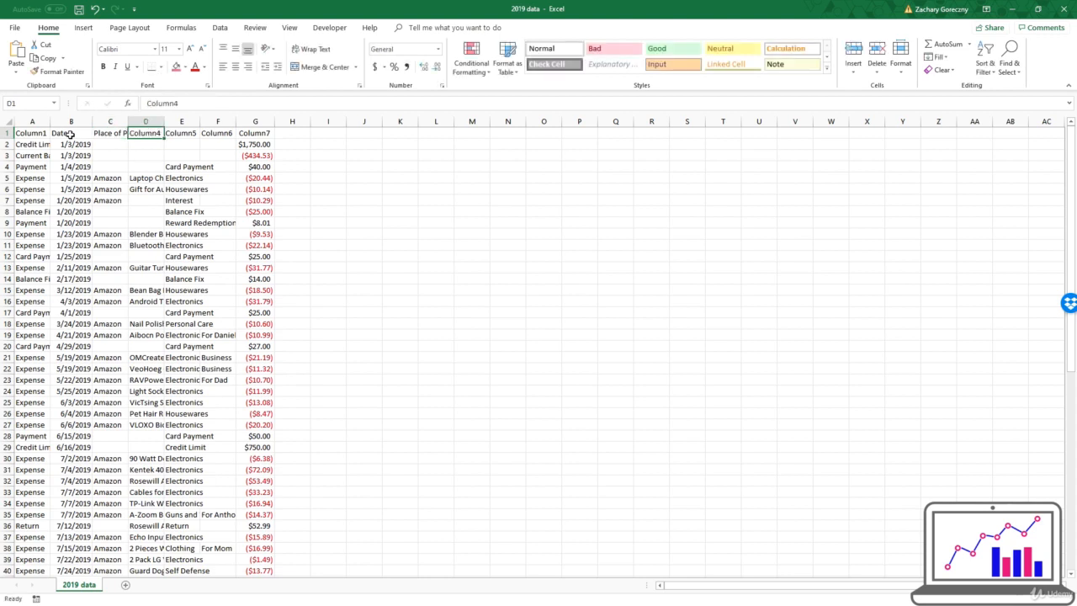
double_click(128, 121)
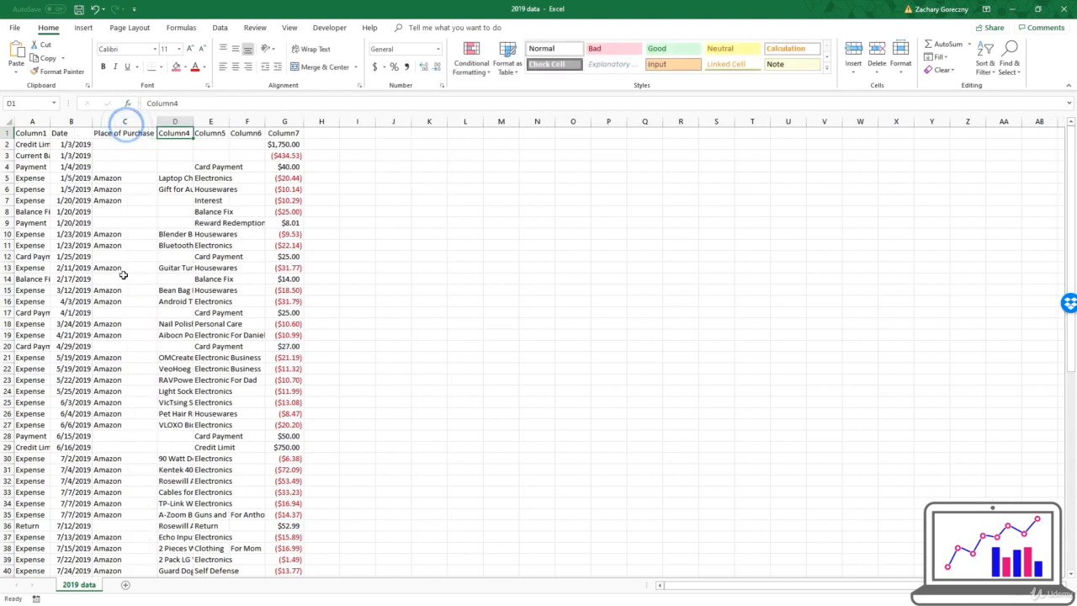
Step: Fit the Column4 column to its item descriptions and reduce its width
left_click(200, 121)
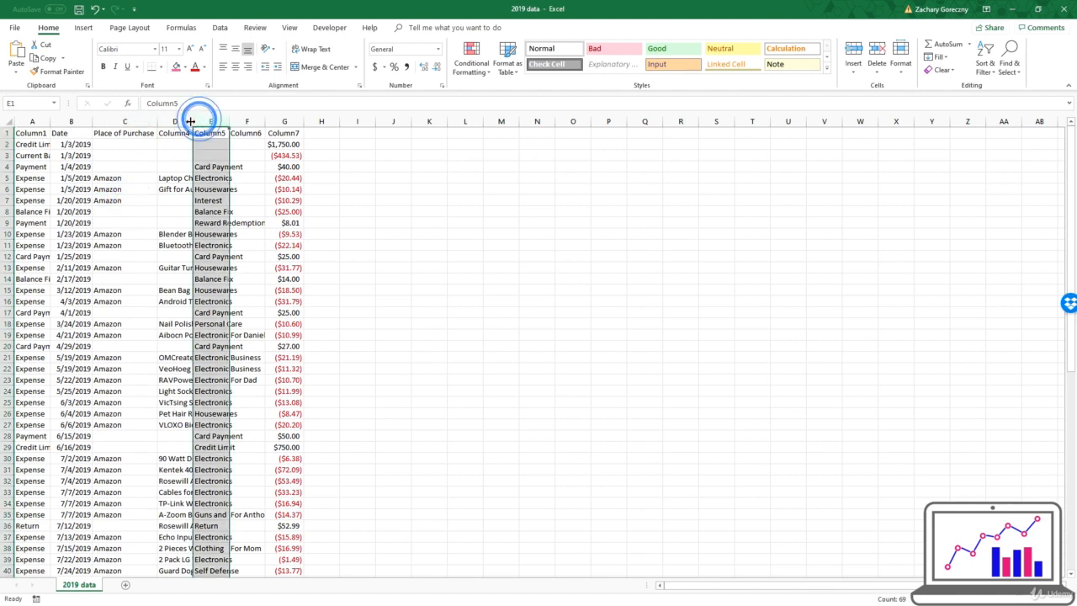
double_click(190, 121)
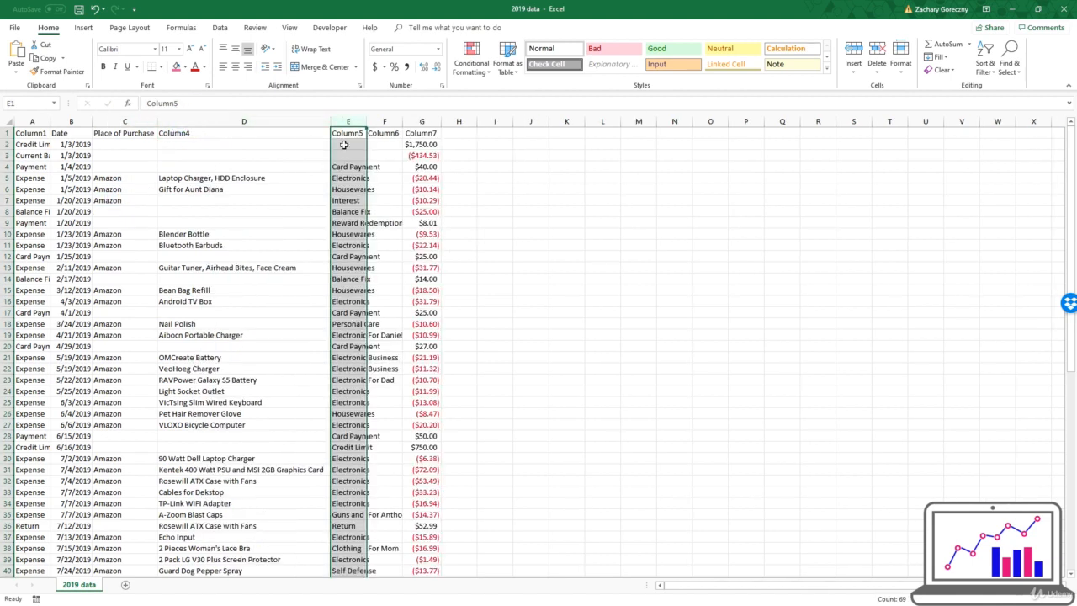
left_click_drag(326, 121, 233, 128)
Step: Delete the entire Column4 item description column and the Column6 notes column
right_click(202, 134)
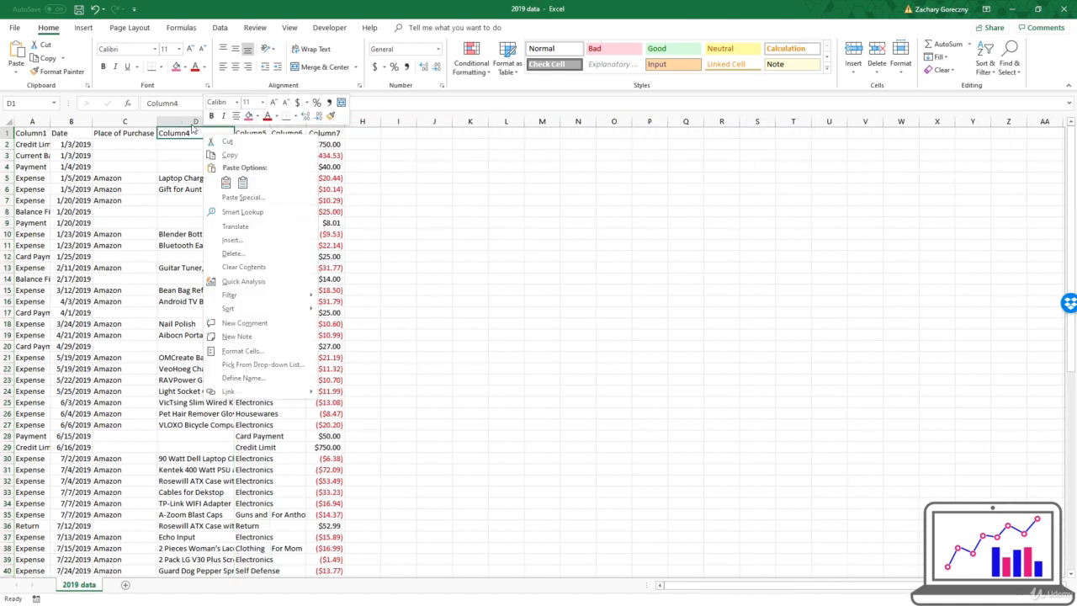
right_click(194, 122)
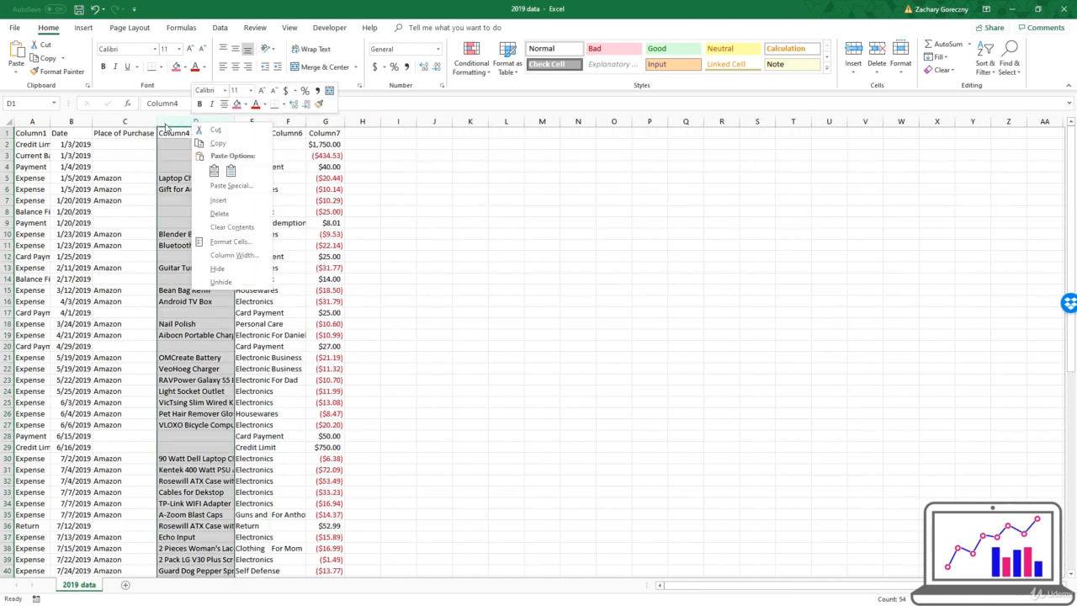
left_click(219, 212)
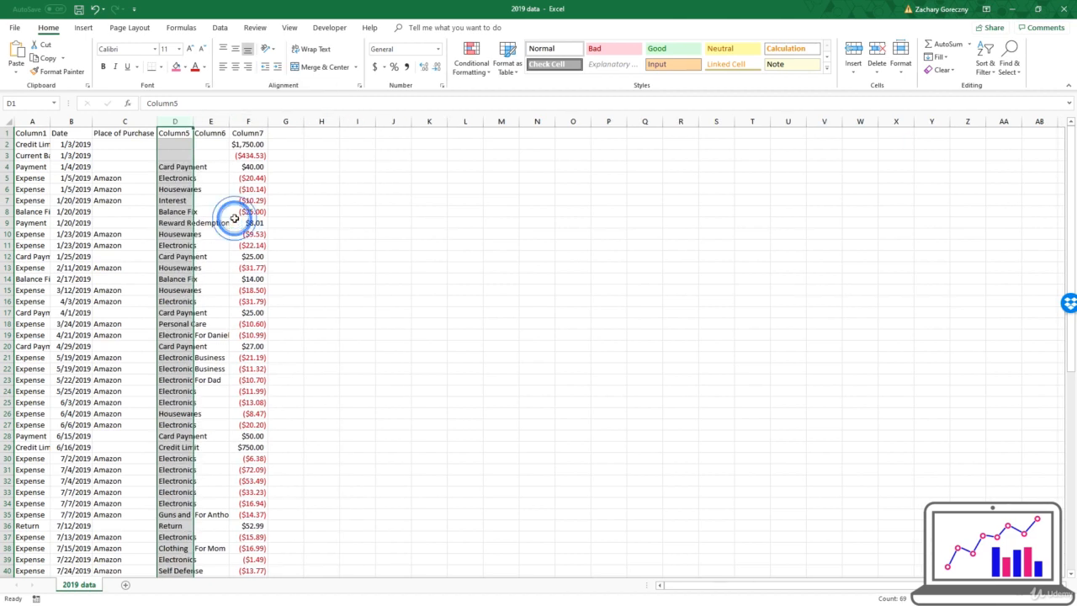
left_click(207, 121)
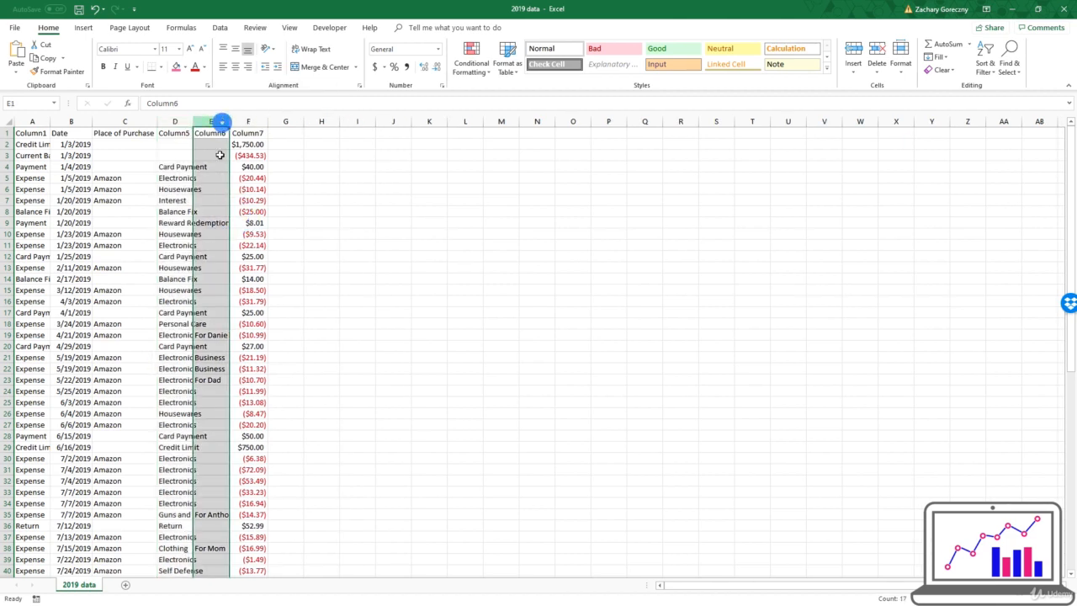
right_click(208, 122)
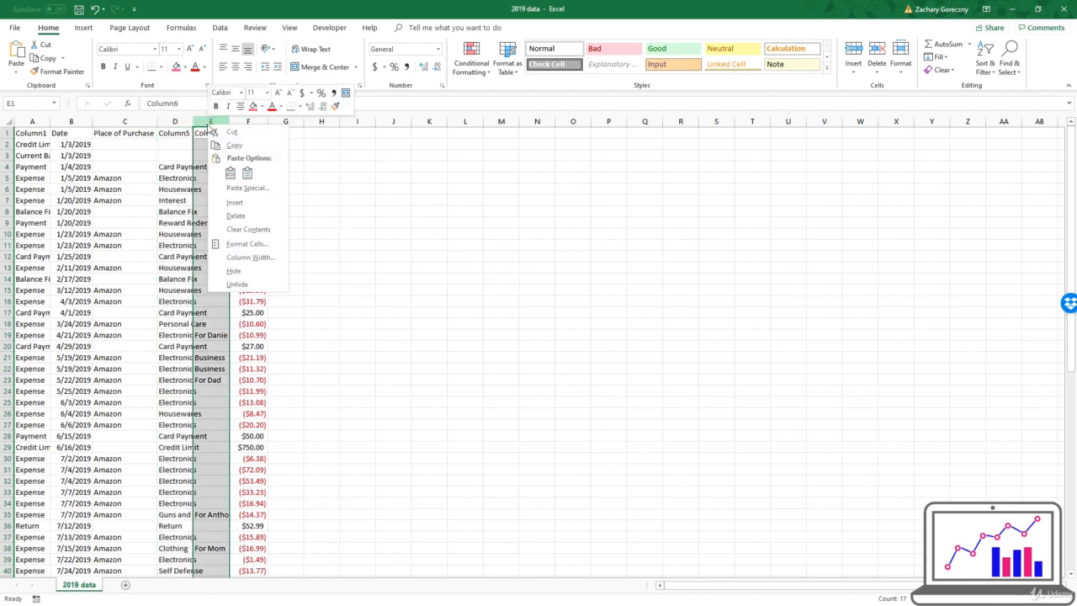
left_click(244, 215)
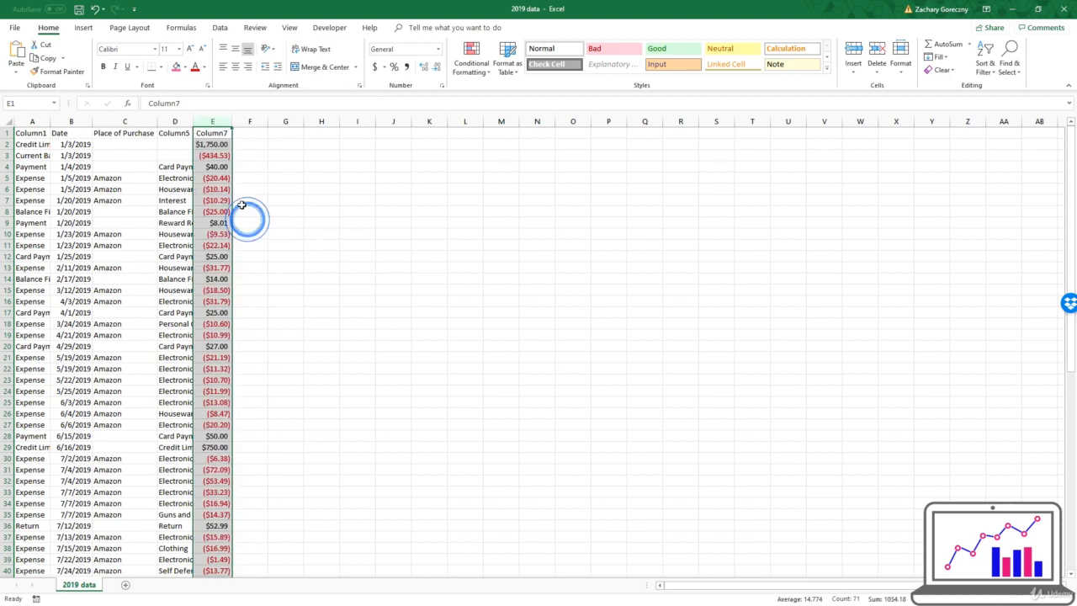
Step: Rename the Column5 header as Category and the Column7 header as Price
left_click(172, 133)
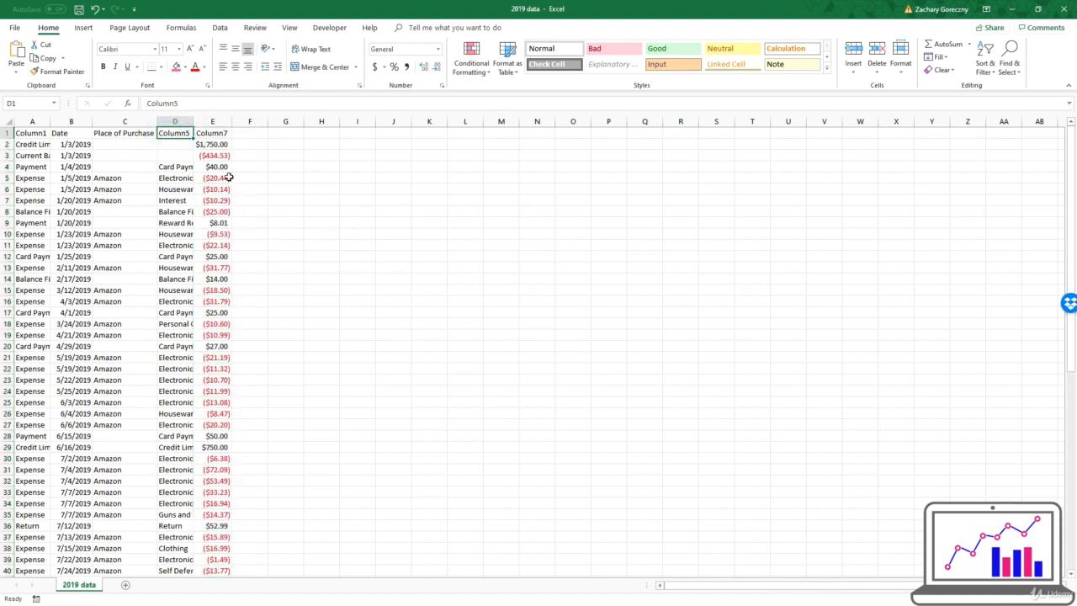
type("Cate")
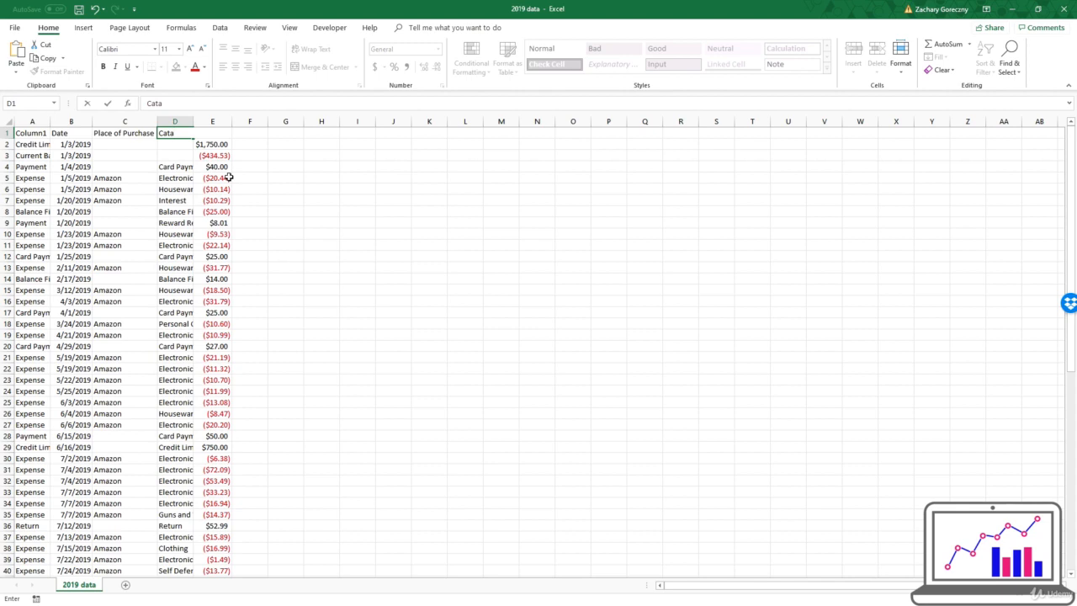
type("gory")
key("Tab")
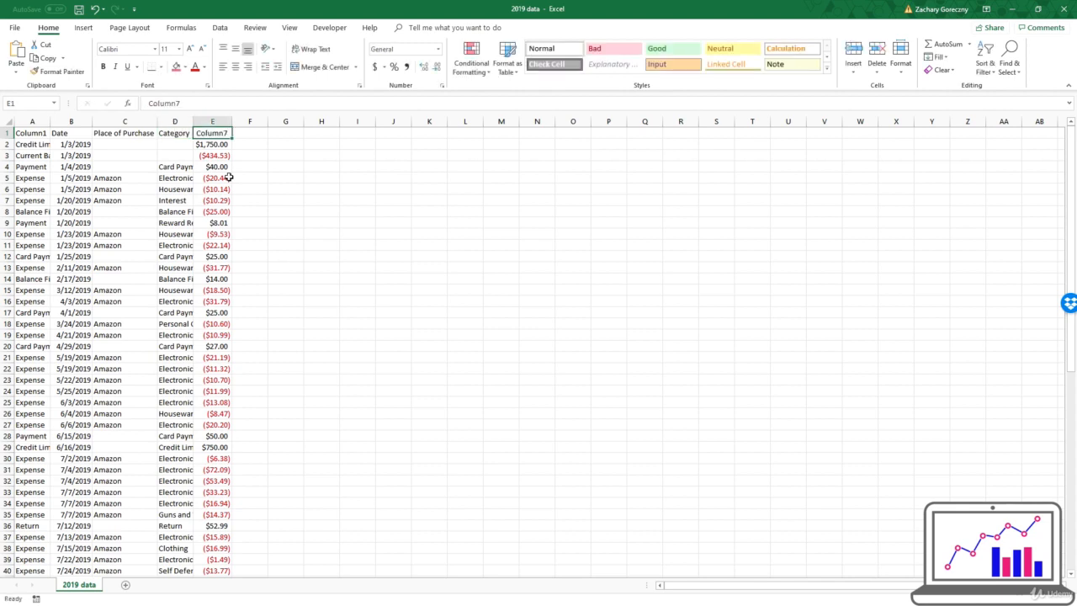
type("Price")
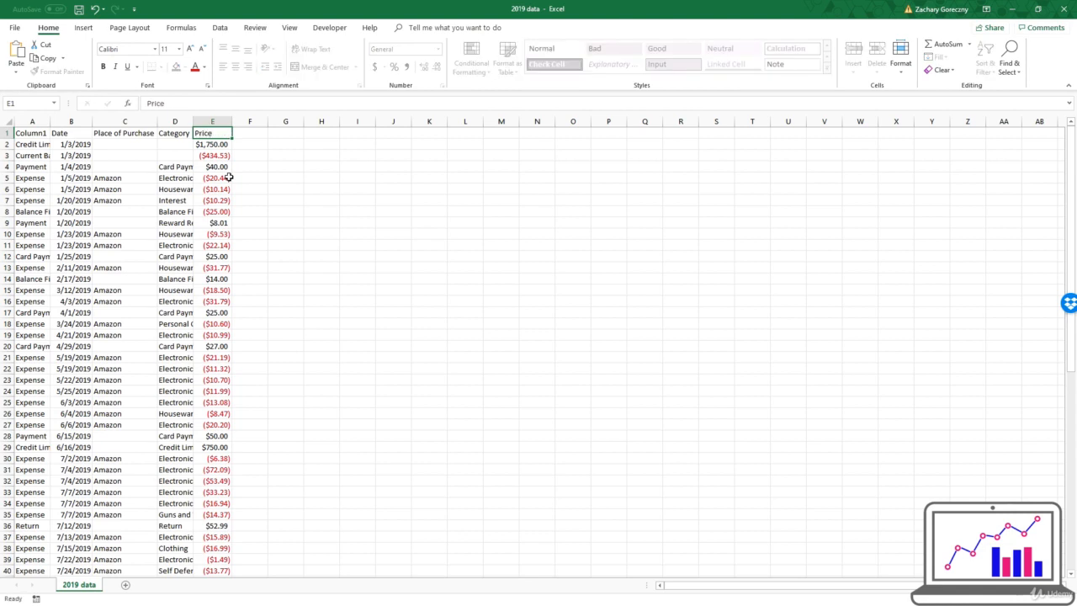
key("Tab")
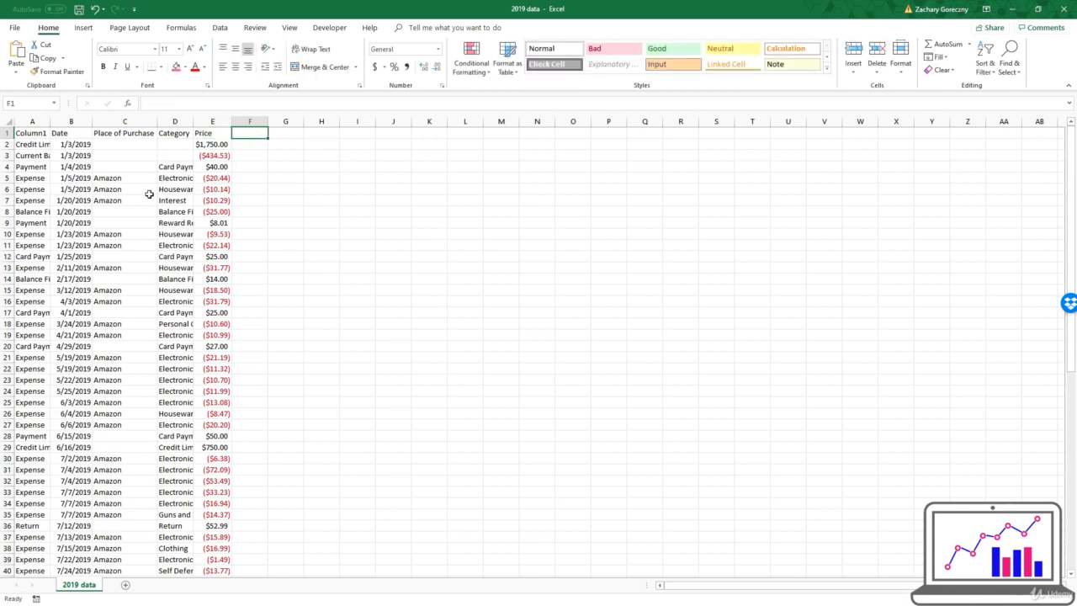
Step: Delete the Credit Limit row directly below the header row
right_click(8, 147)
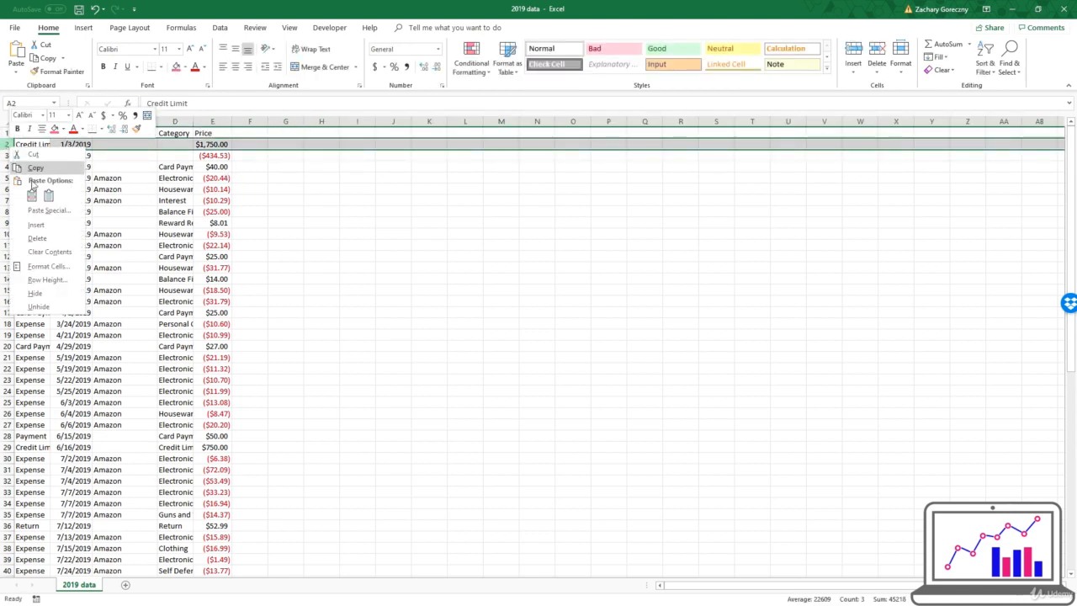
left_click(39, 238)
left_click(54, 177)
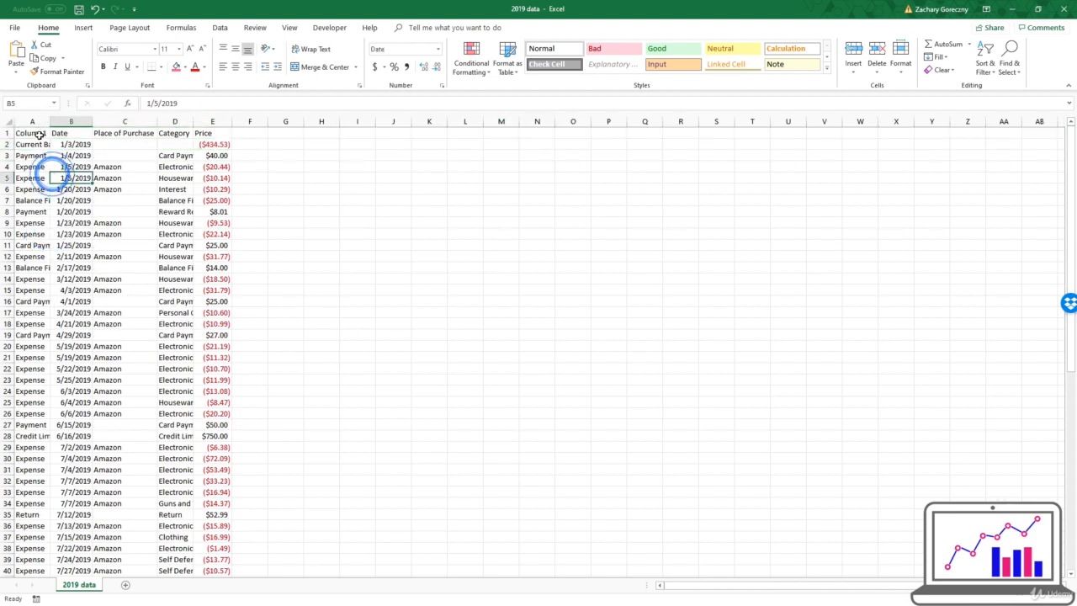
Step: Rename the Column1 header in cell A1 as Transaction Type
left_click(39, 136)
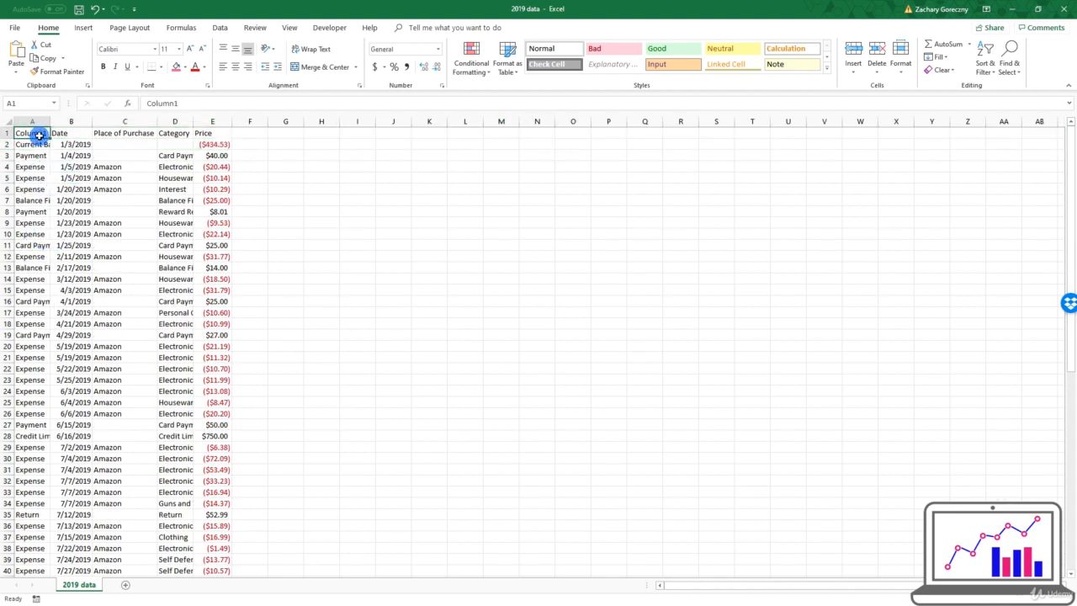
double_click(161, 102)
type("T")
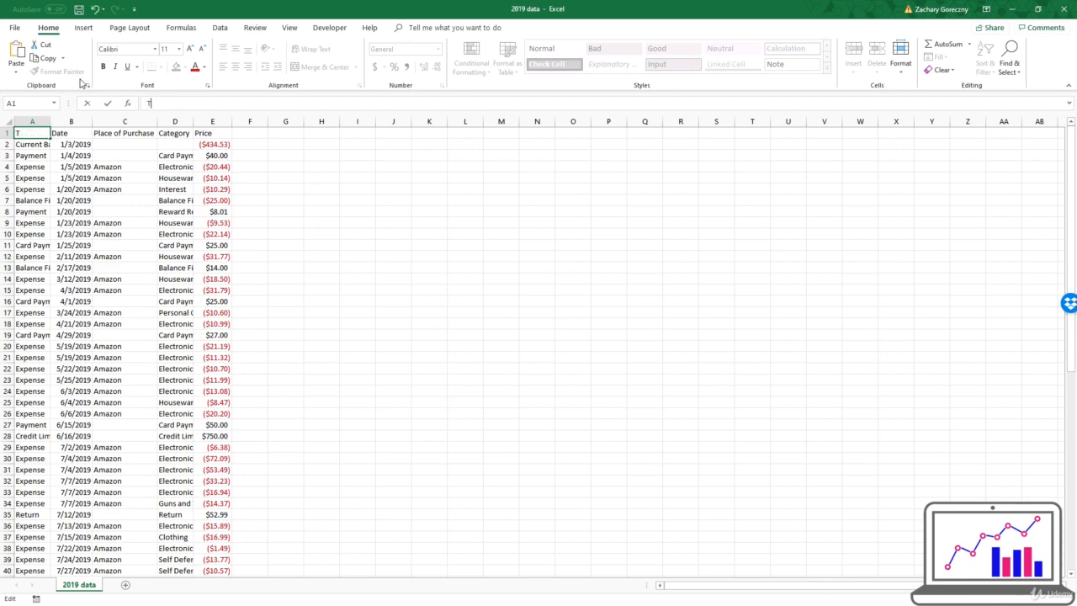
type("ransaction T")
type("ype")
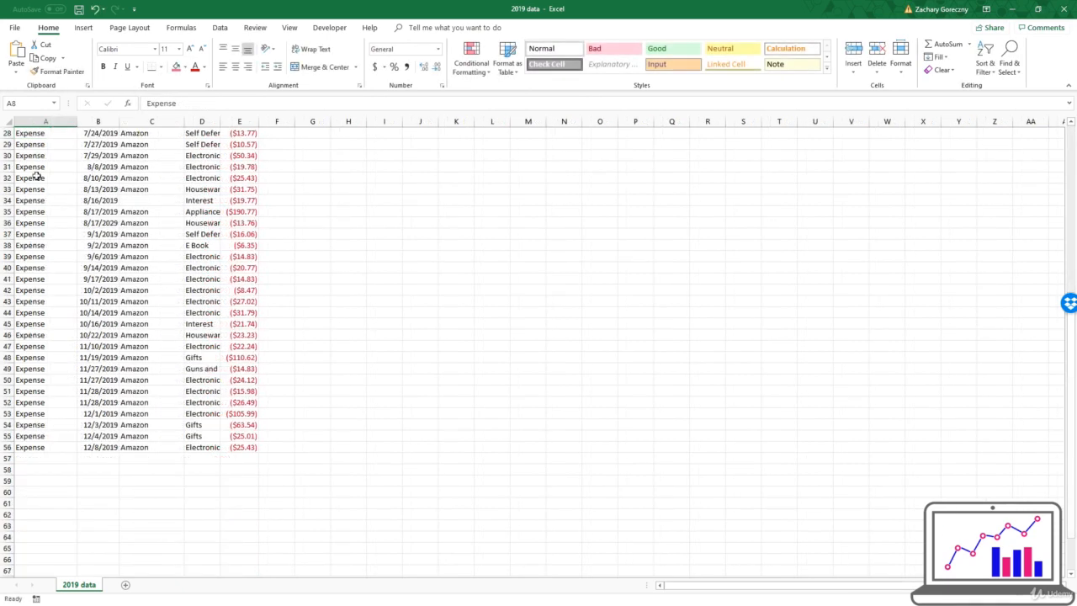
Step: Fit the widths of all five data columns, Transaction Type through Price, to their contents
scroll(41, 156, "up", 7)
scroll(42, 157, "up", 2)
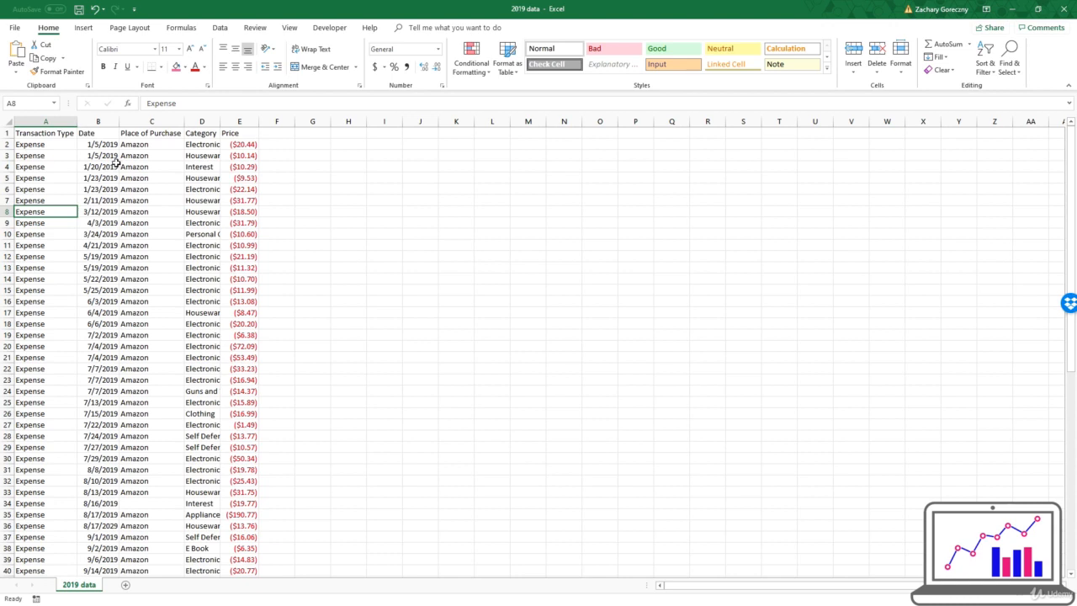
double_click(81, 121)
double_click(122, 122)
double_click(185, 122)
double_click(220, 122)
double_click(296, 122)
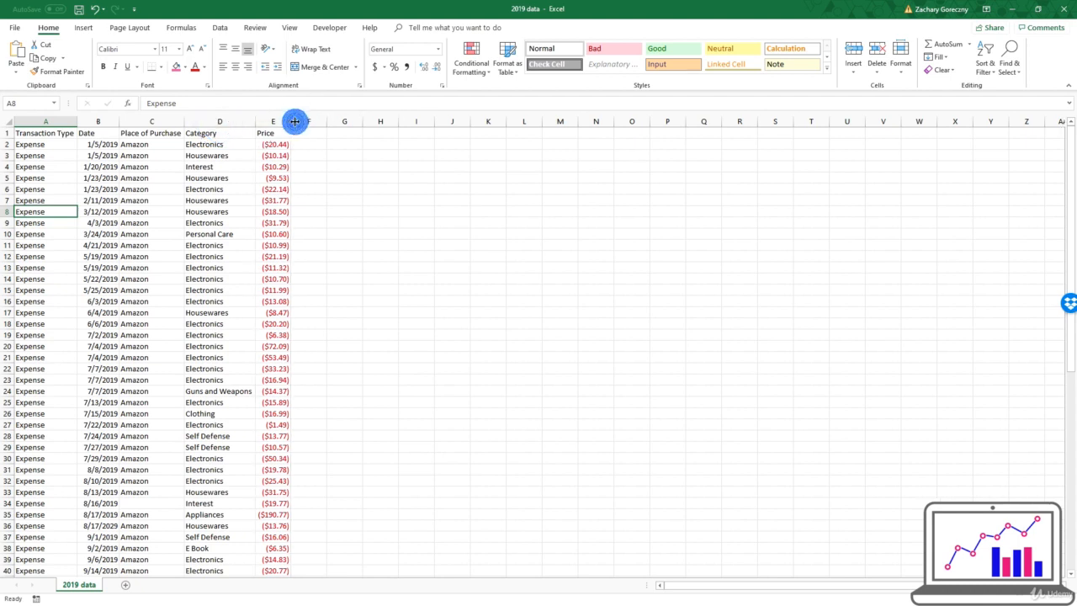
Step: Examine the remaining expense rows and the sign of the amounts in the Price column
left_click(236, 346)
scroll(227, 297, "down", 6)
scroll(227, 297, "down", 4)
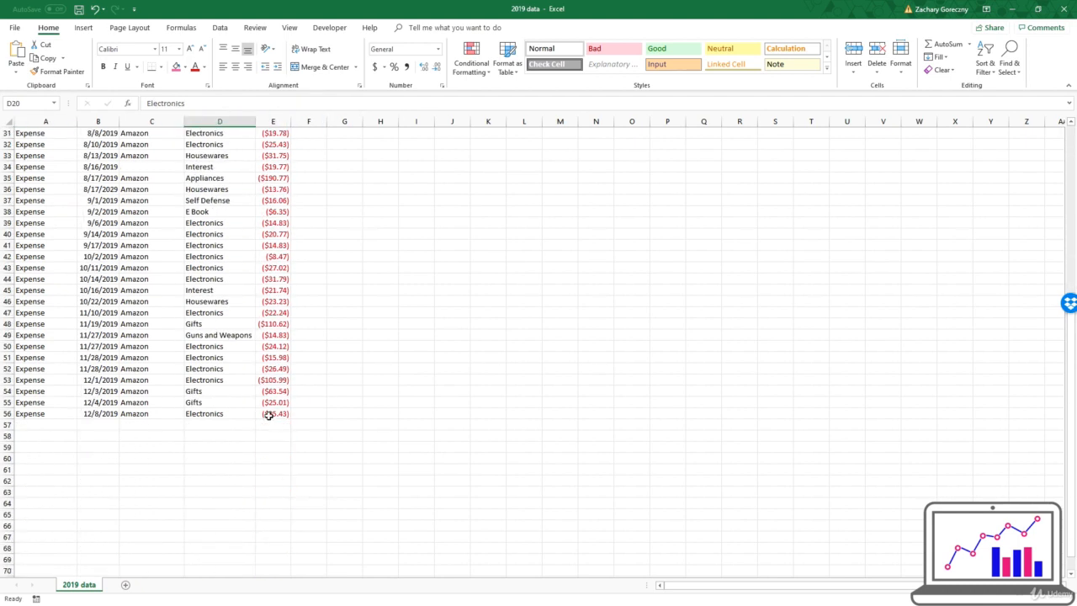
scroll(269, 413, "up", 10)
left_click(298, 256)
left_click(270, 192)
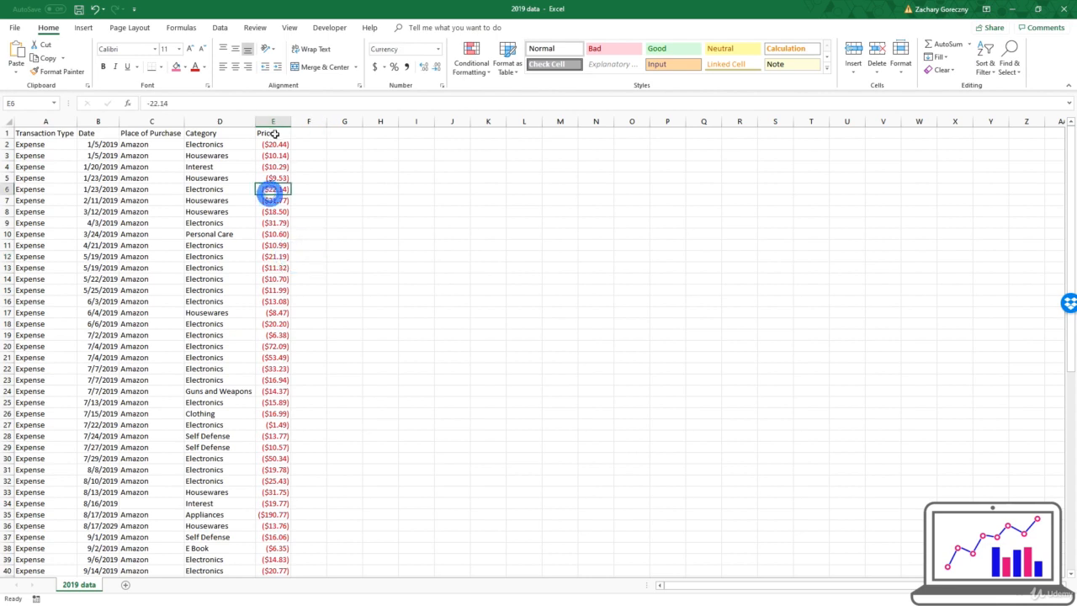
left_click(270, 144)
scroll(296, 367, "down", 6)
scroll(291, 365, "up", 6)
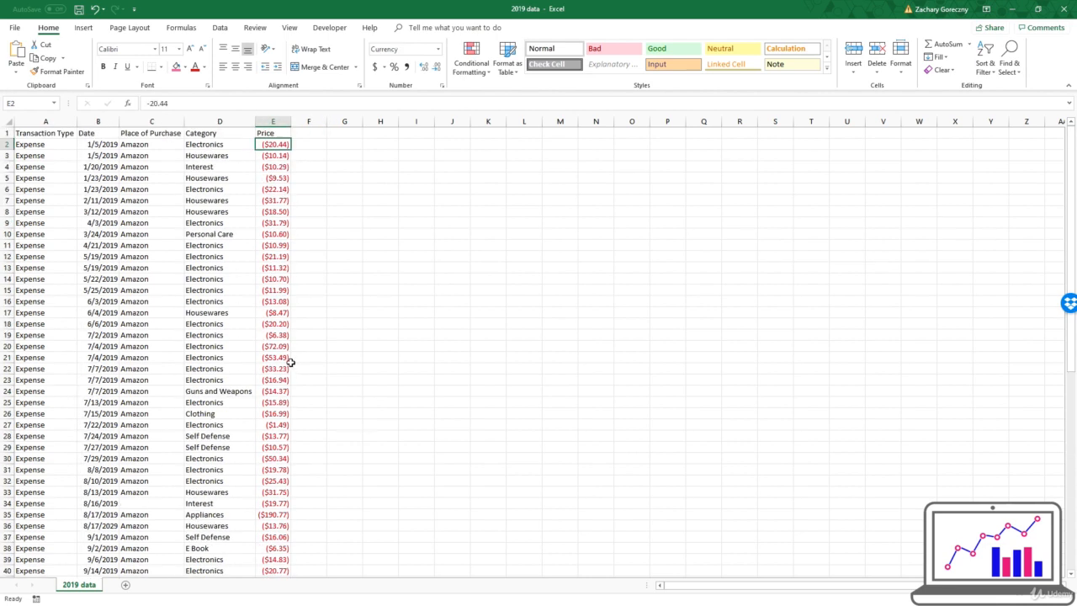
Step: Enter an ABS formula in F2 that returns the absolute value of the price in E2
left_click(316, 148)
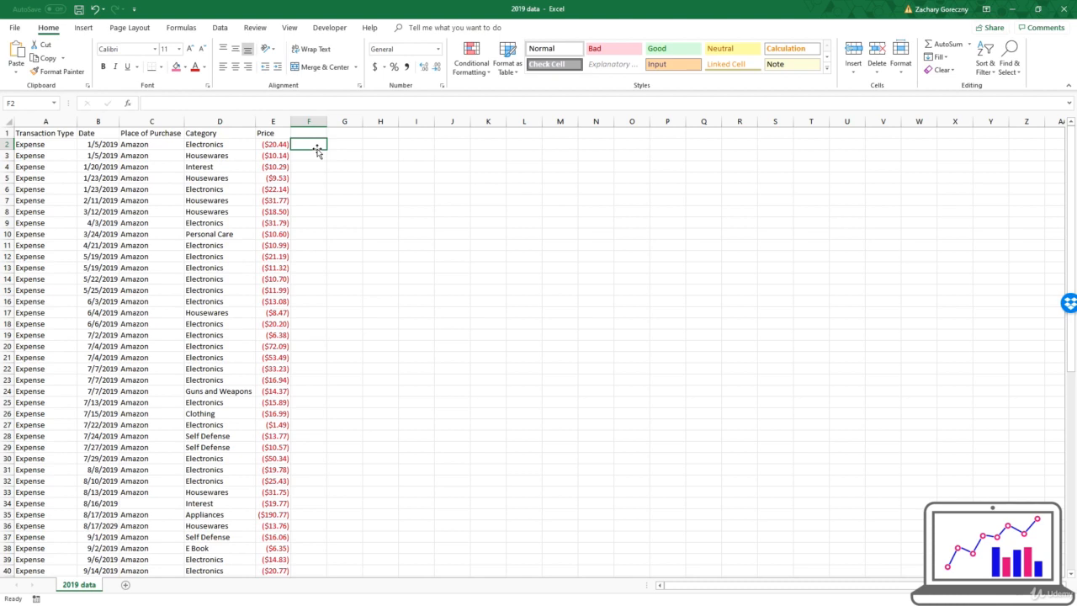
type("=")
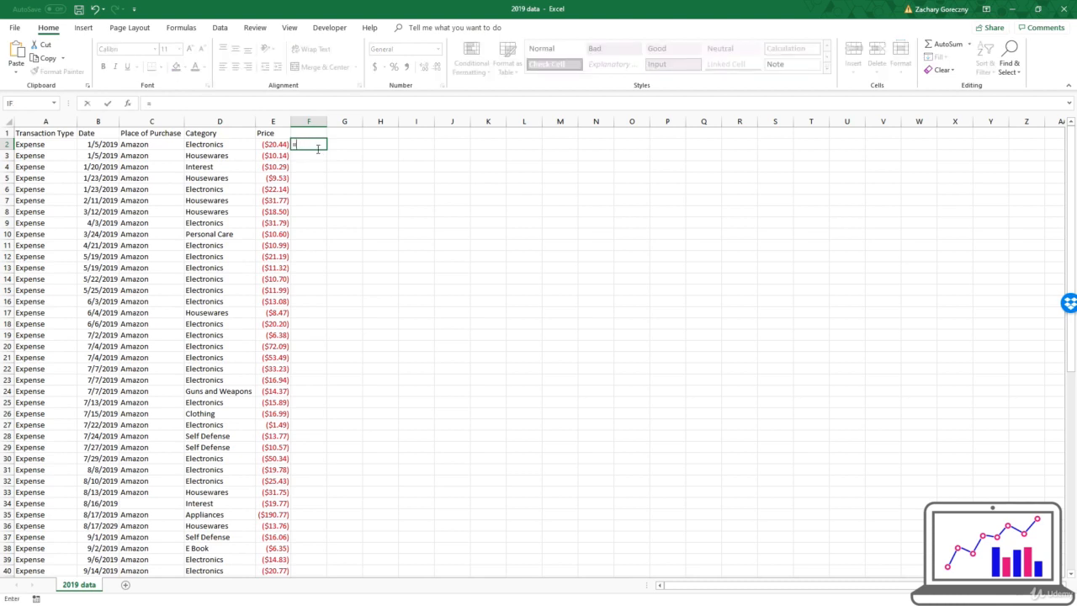
type("abs")
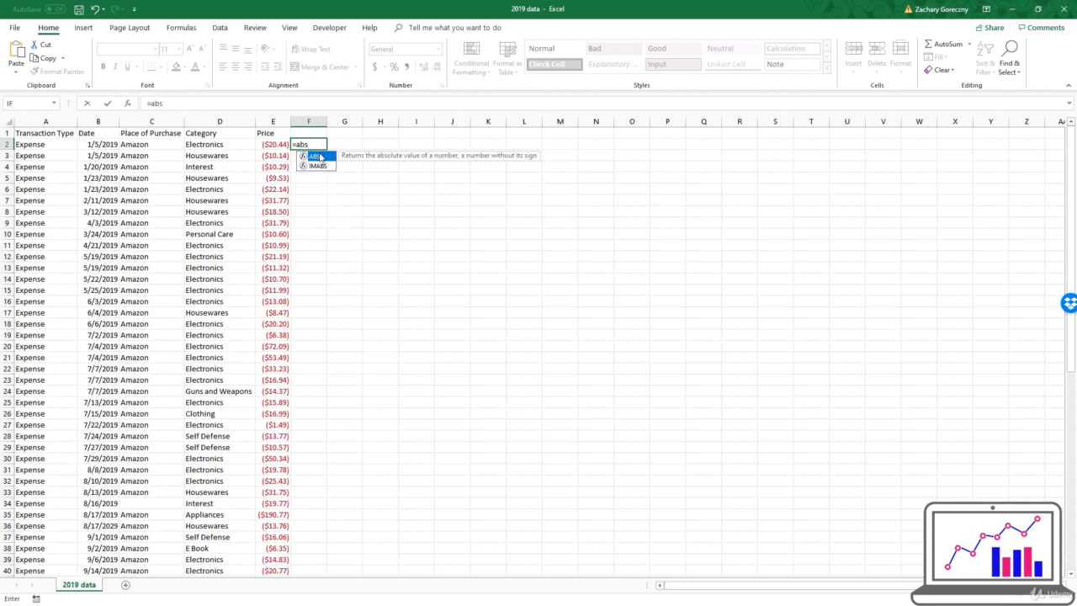
double_click(321, 157)
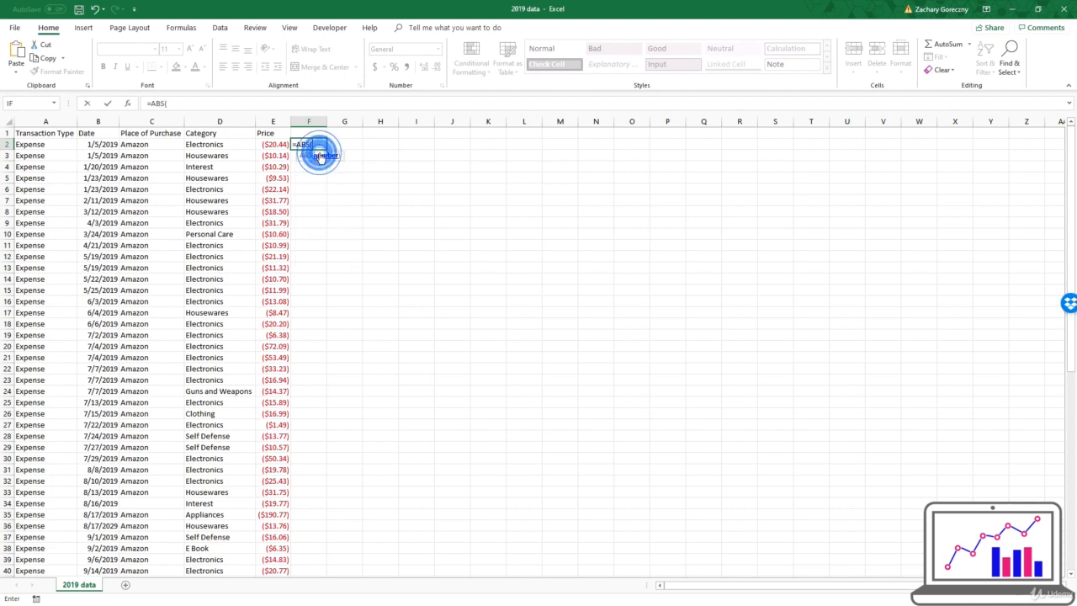
left_click(271, 145)
left_click(108, 102)
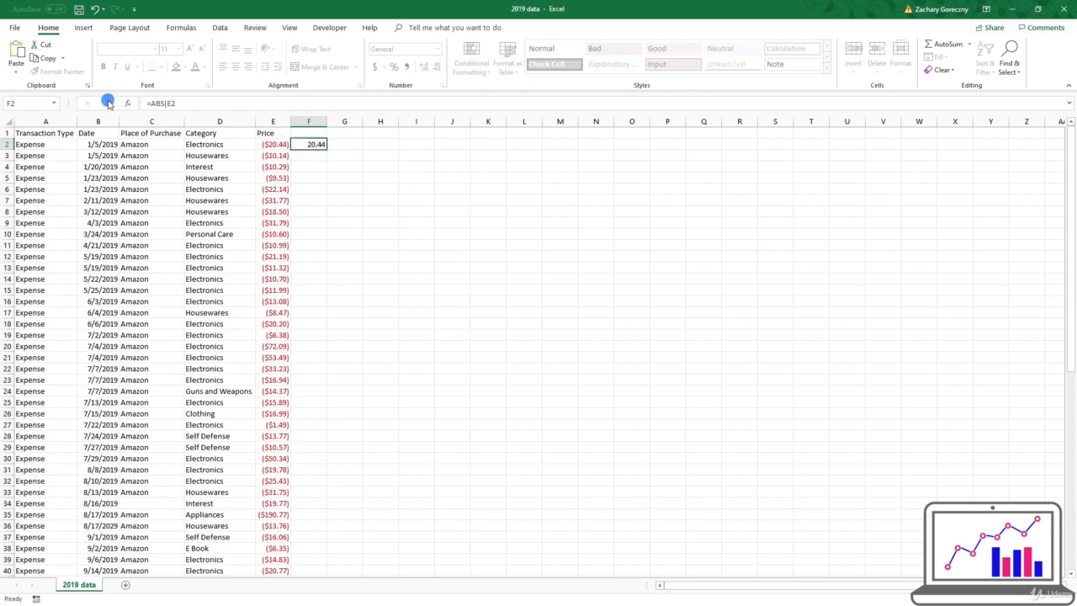
Step: Fill the ABS formula from F2 down through F56 so every expense row gets a positive price
left_click(265, 200)
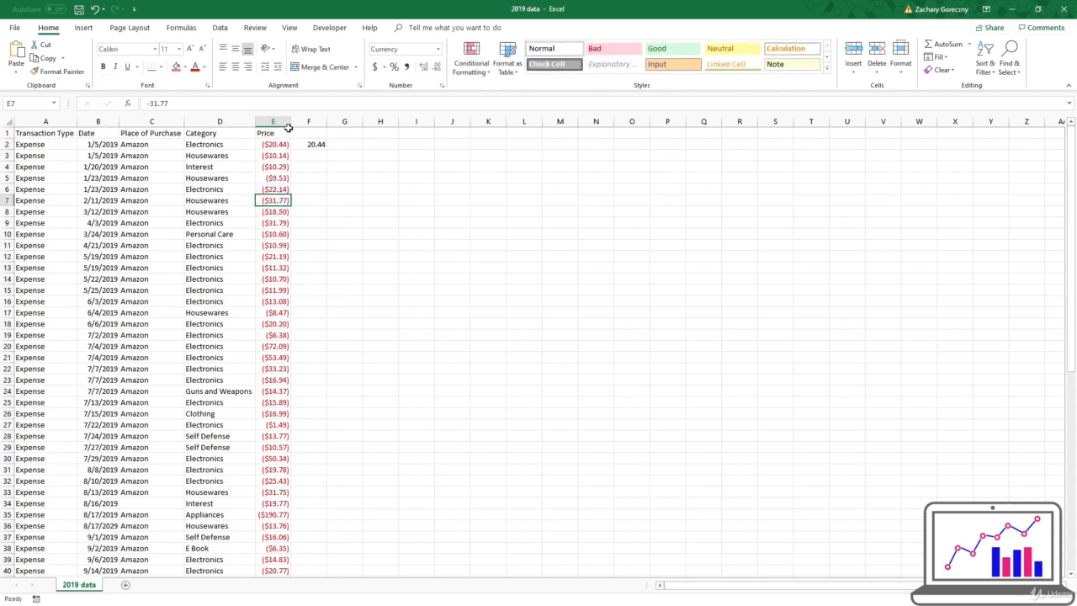
left_click(313, 144)
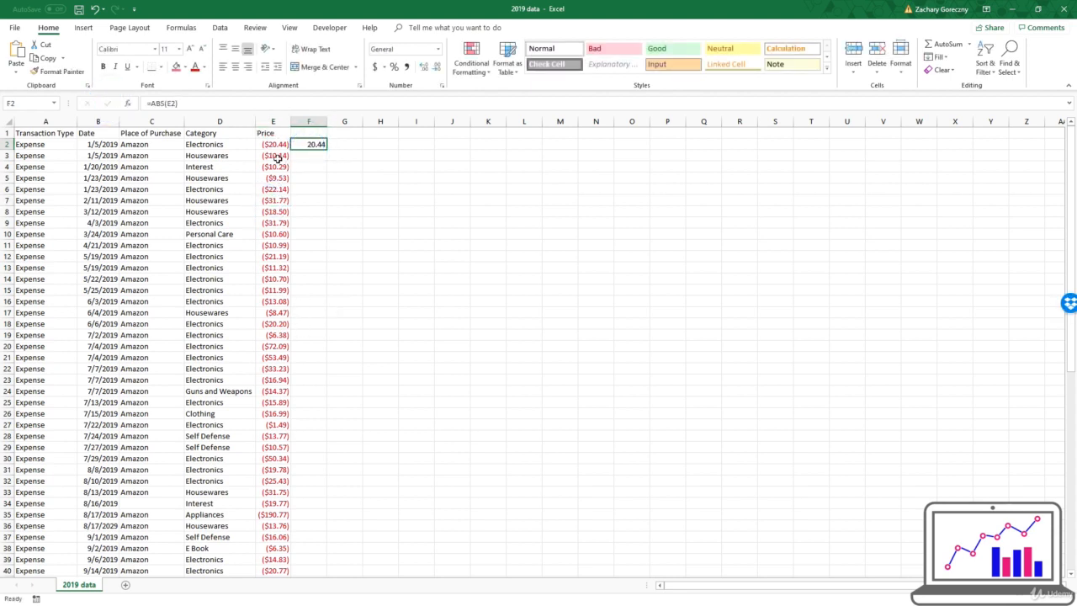
left_click(277, 145)
left_click(310, 144)
left_click(280, 145)
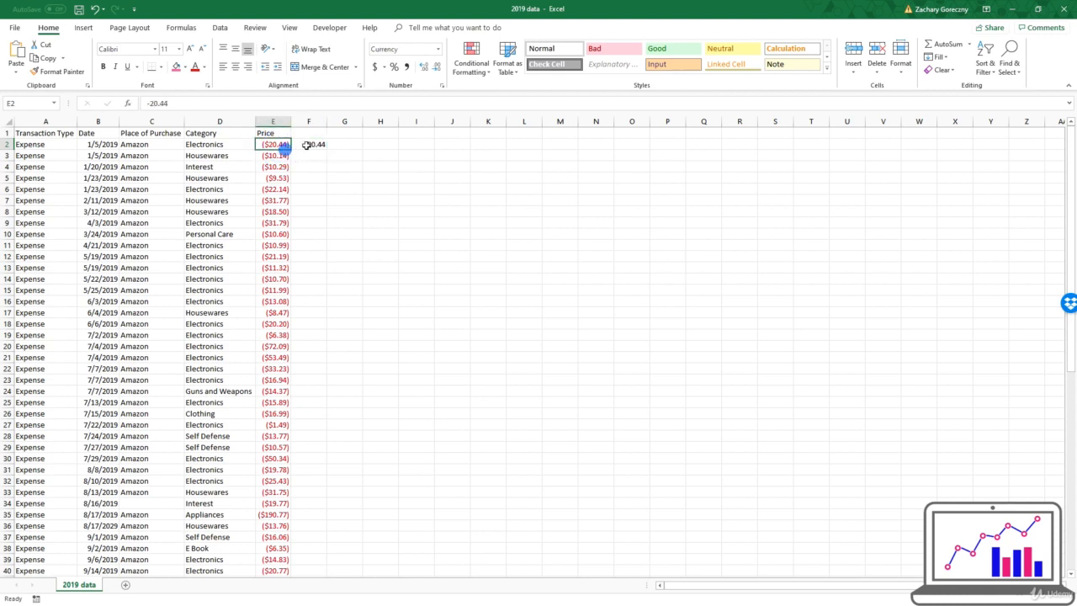
left_click(310, 144)
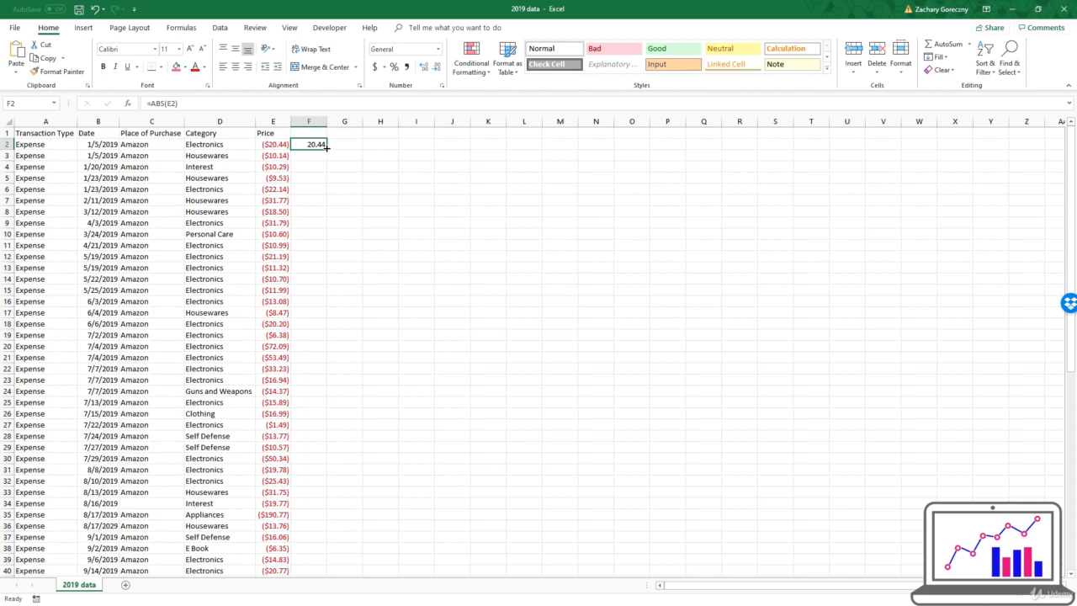
left_click_drag(327, 147, 312, 513)
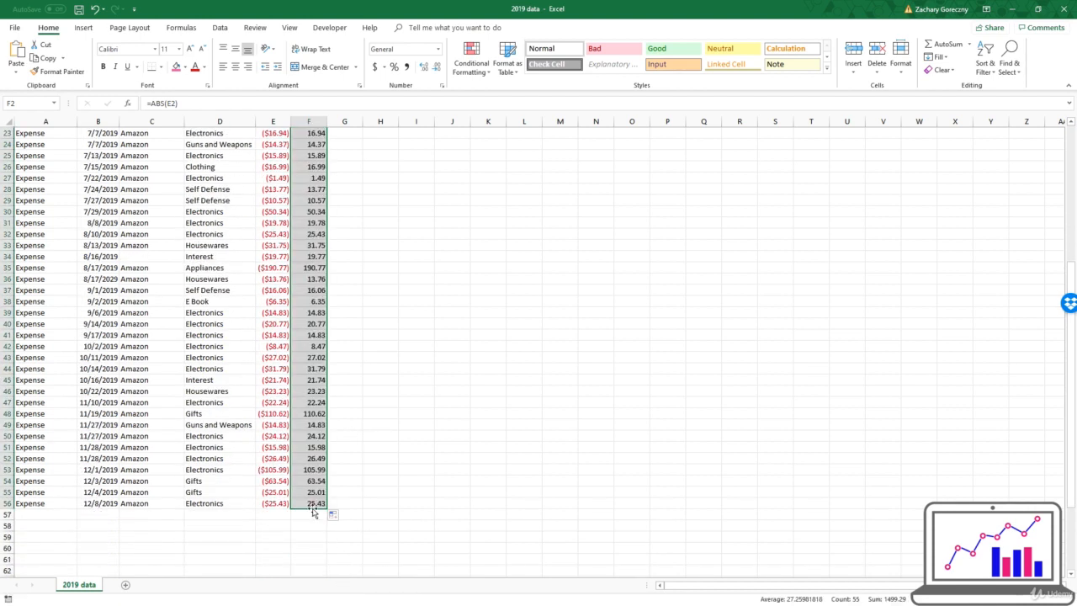
Step: Compare the absolute values in column F with the matching amounts in the Price column across the lower rows
left_click(308, 480)
left_click(307, 402)
left_click(269, 368)
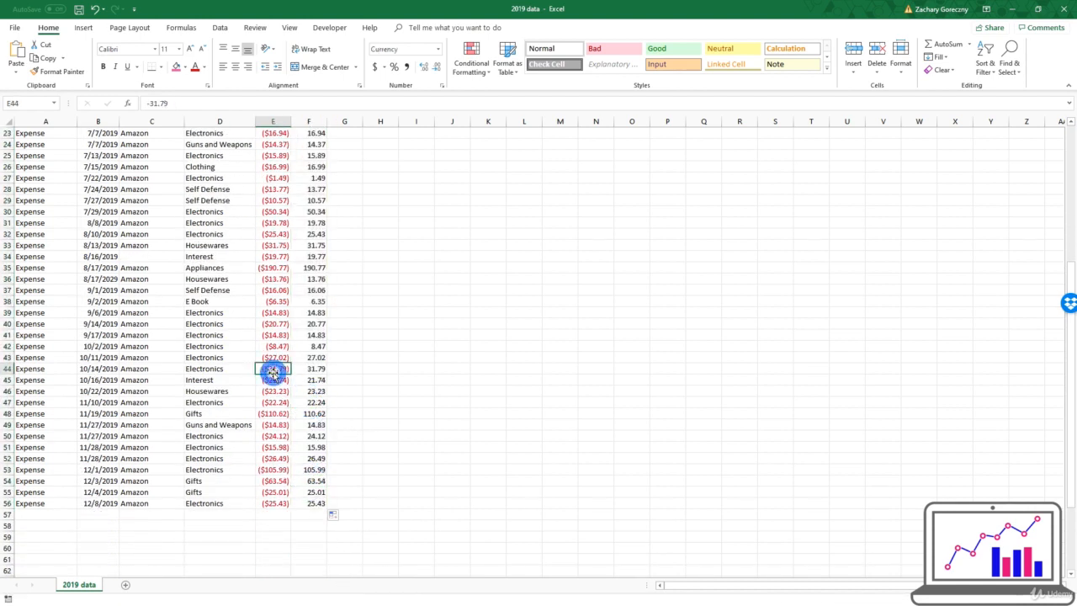
left_click(298, 369)
left_click(284, 379)
left_click(304, 390)
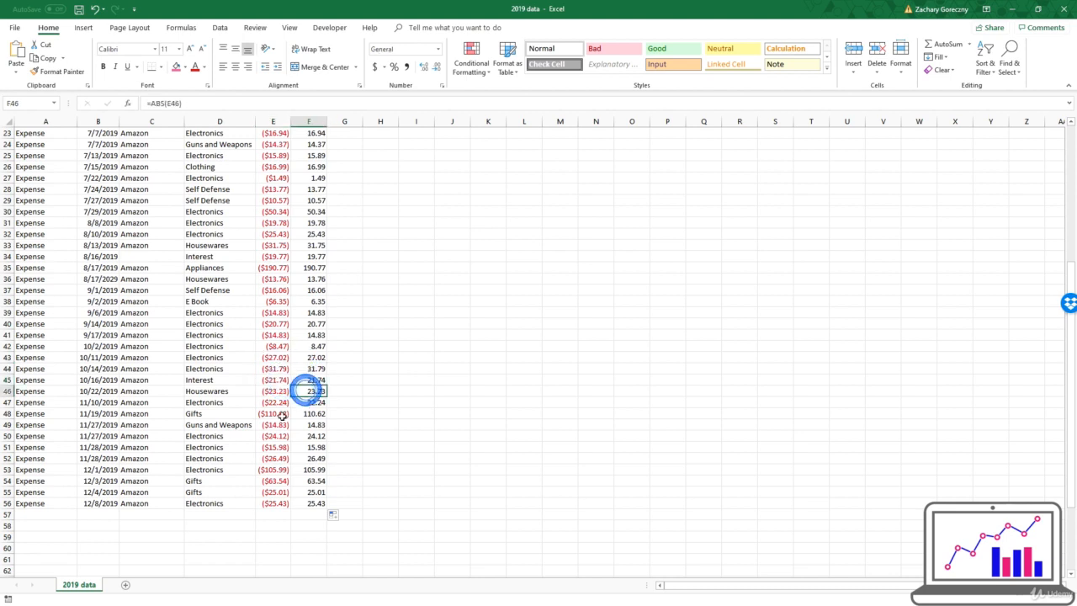
left_click(282, 417)
left_click(321, 435)
left_click(263, 467)
left_click(340, 478)
left_click(282, 494)
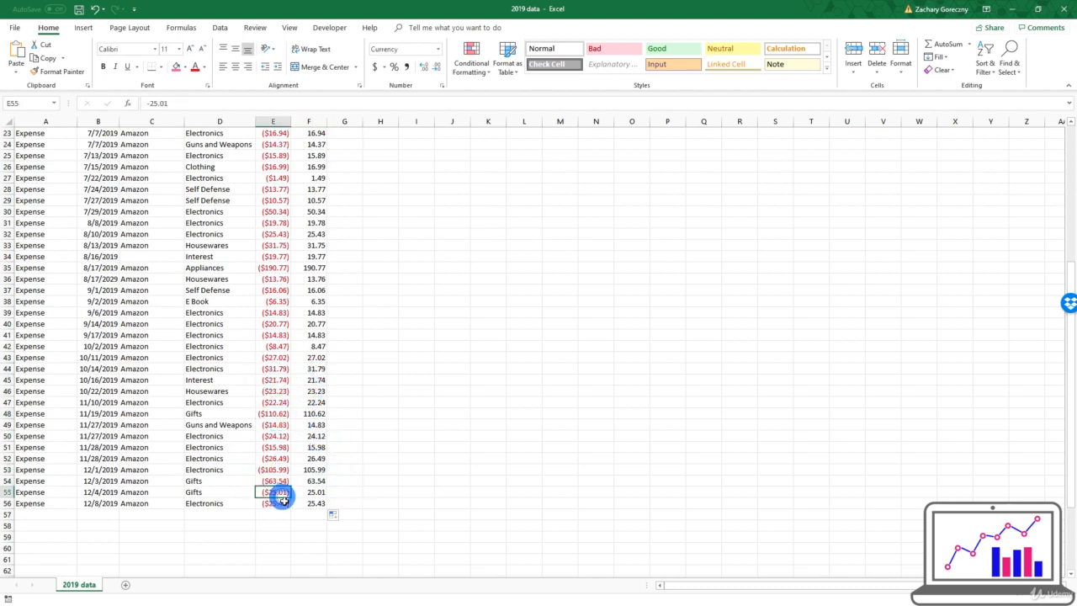
left_click(299, 501)
left_click_drag(305, 467, 306, 461)
left_click(308, 368)
left_click(312, 319)
left_click(318, 212)
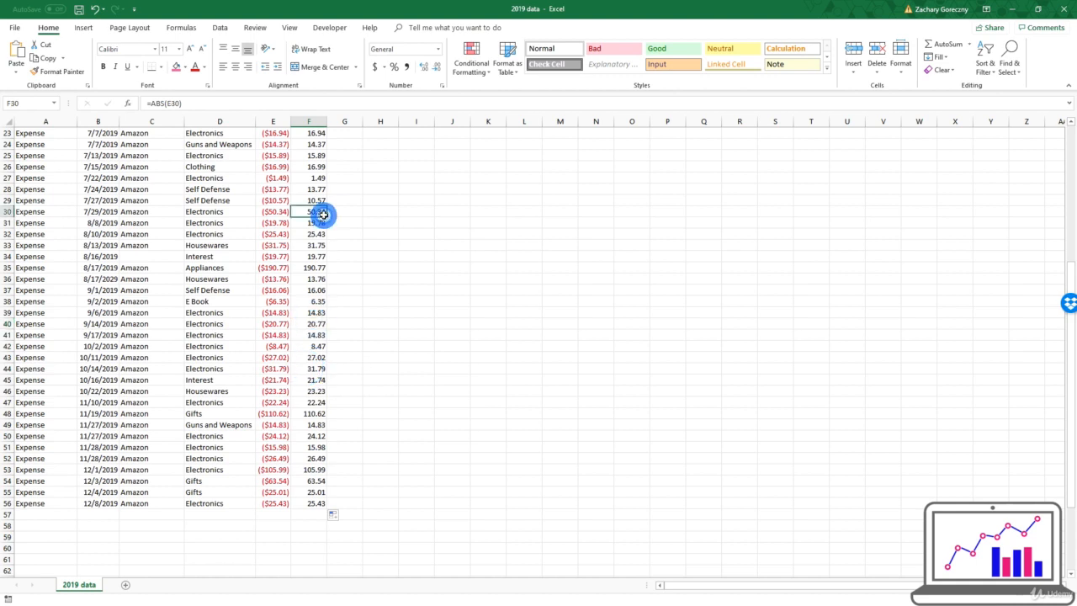
Step: Enter the header ABS Value in F1 and fit column F's width to its contents
scroll(330, 234, "up", 7)
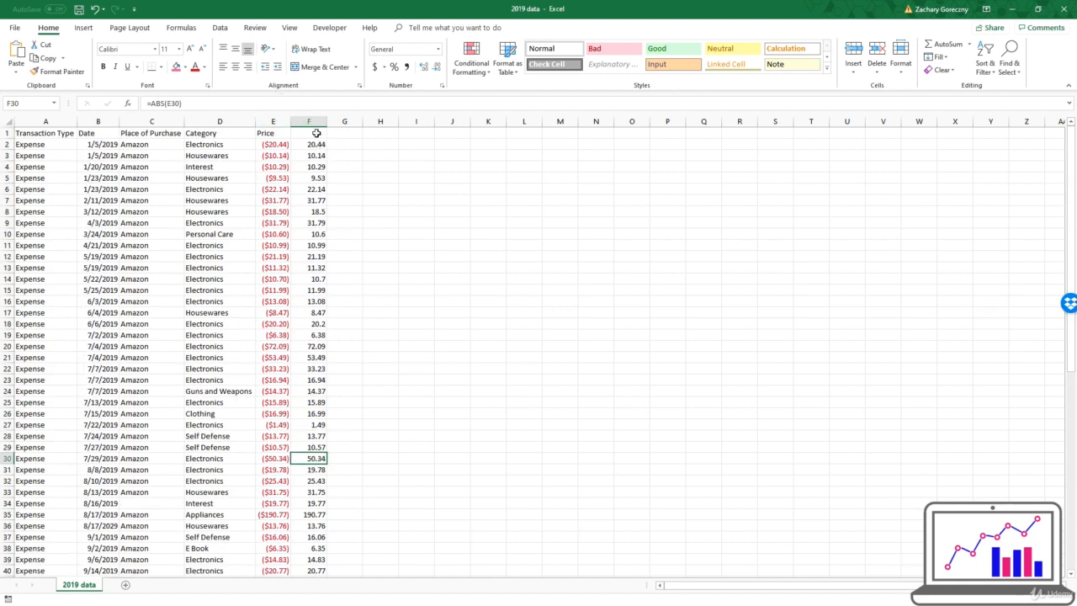
left_click(316, 133)
type("ABS Value")
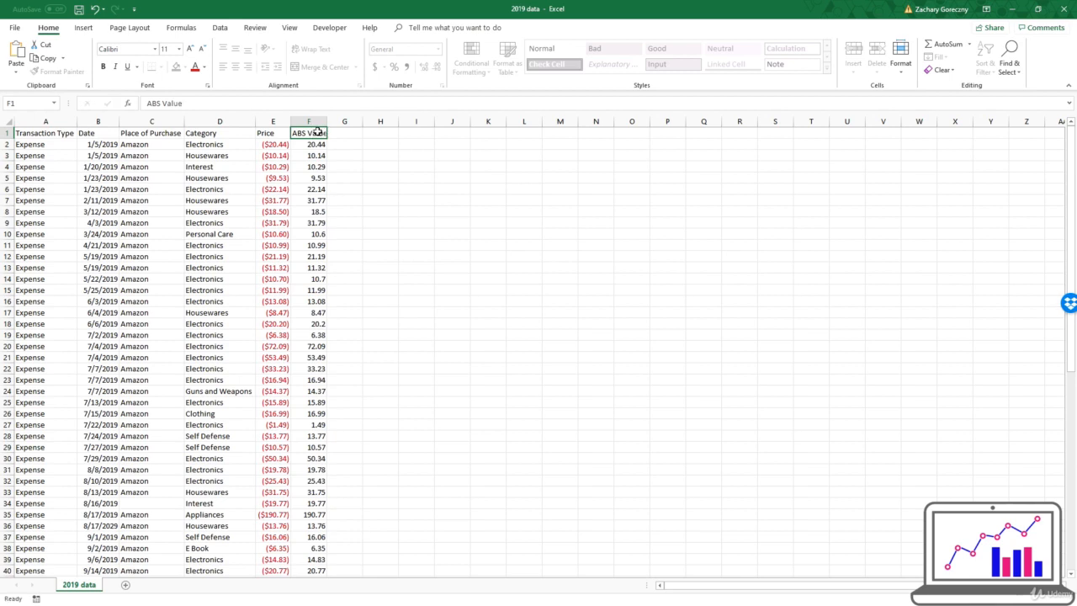
key("Tab")
double_click(325, 121)
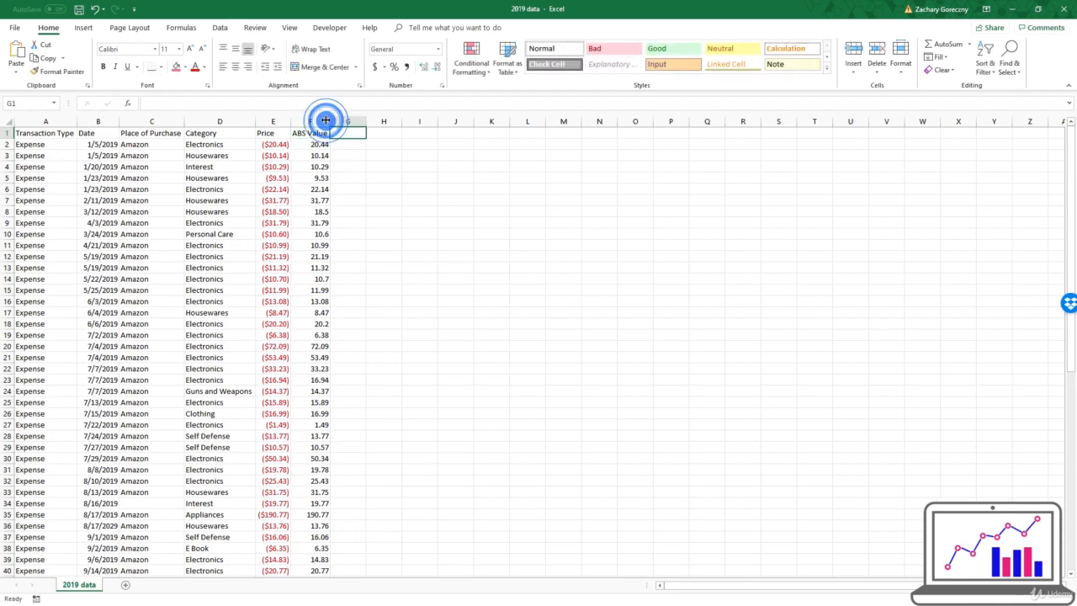
Step: Examine the negative amounts in the Price column against the ABS Value column down the expense rows
left_click(303, 178)
left_click(273, 156)
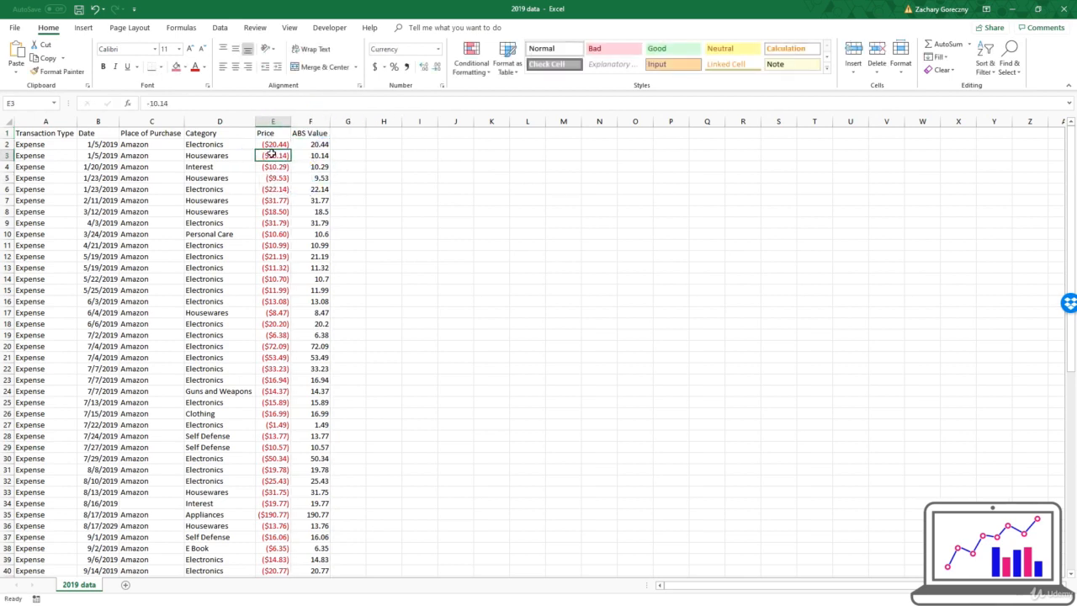
left_click_drag(272, 154, 284, 465)
left_click(286, 465)
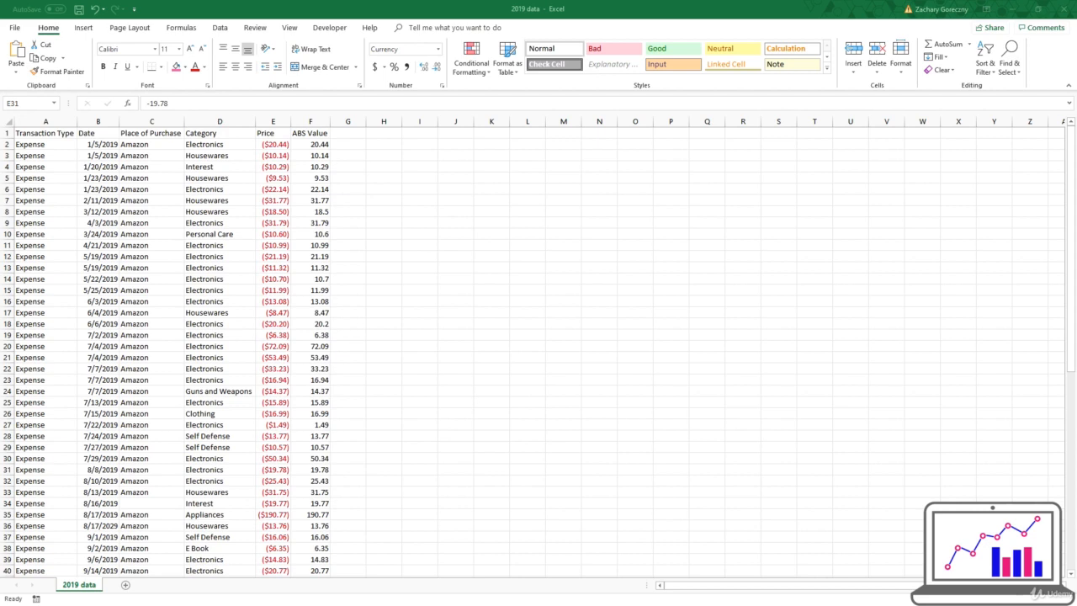
scroll(84, 217, "down", 10)
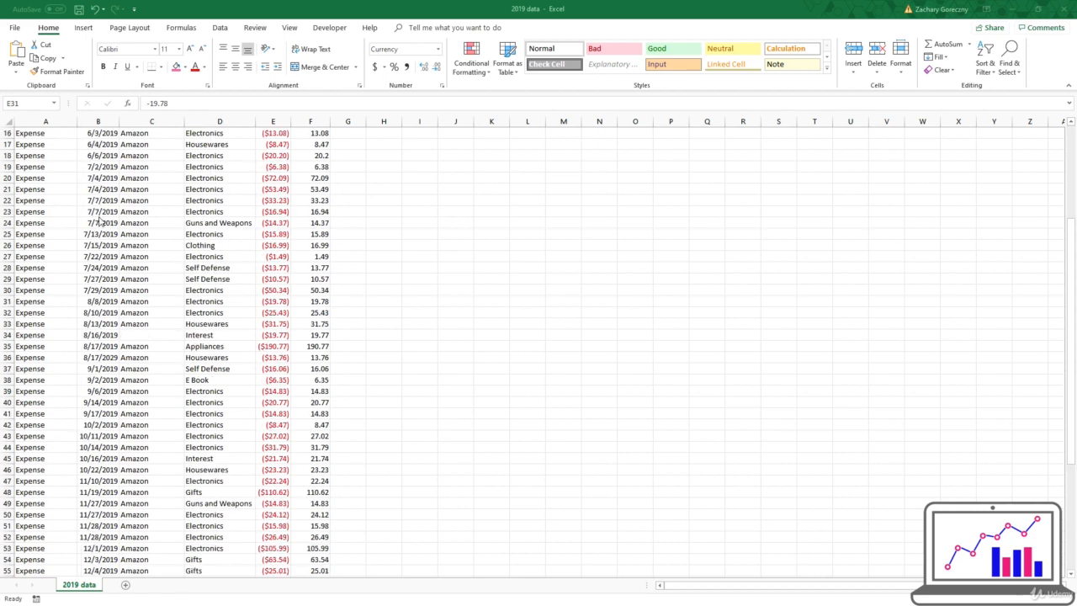
scroll(70, 371, "up", 10)
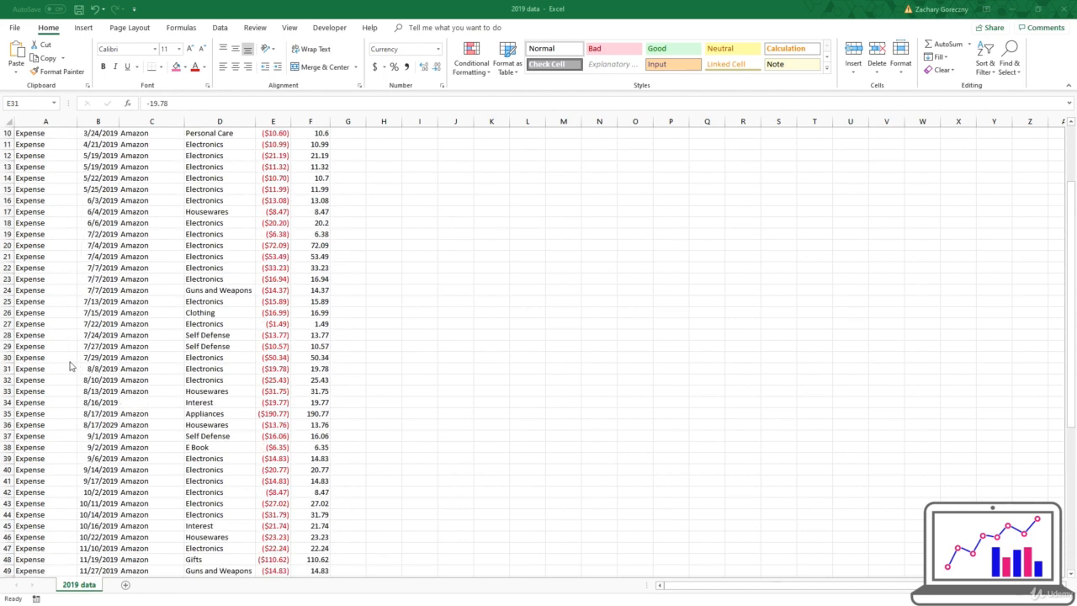
Step: Review each column's header and contents, from Transaction Type and Date through Price and ABS Value
left_click(46, 133)
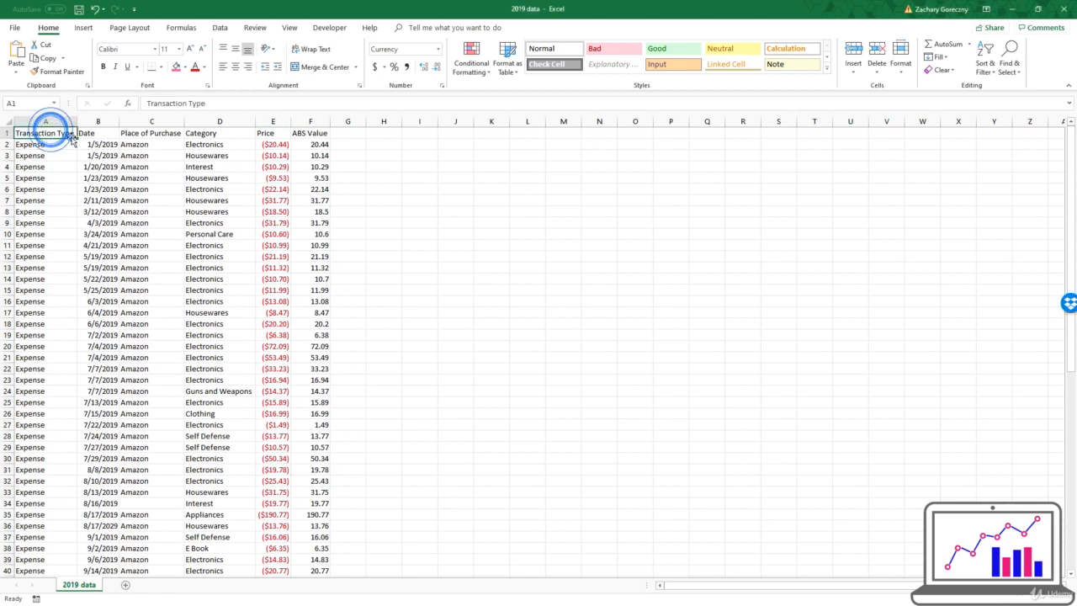
left_click(88, 133)
left_click(149, 133)
left_click(214, 134)
left_click(268, 133)
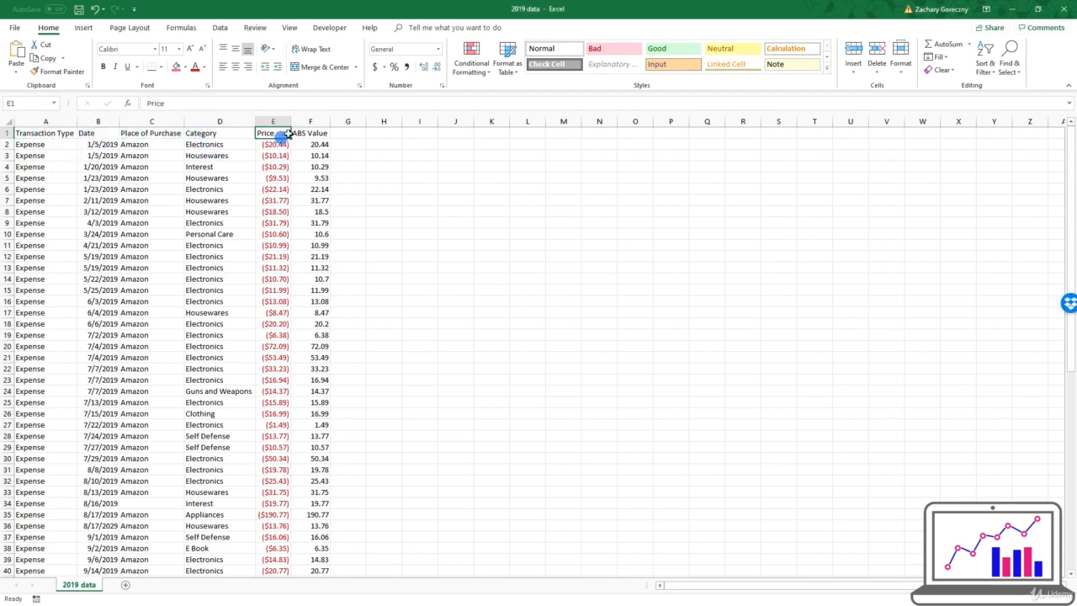
left_click(301, 133)
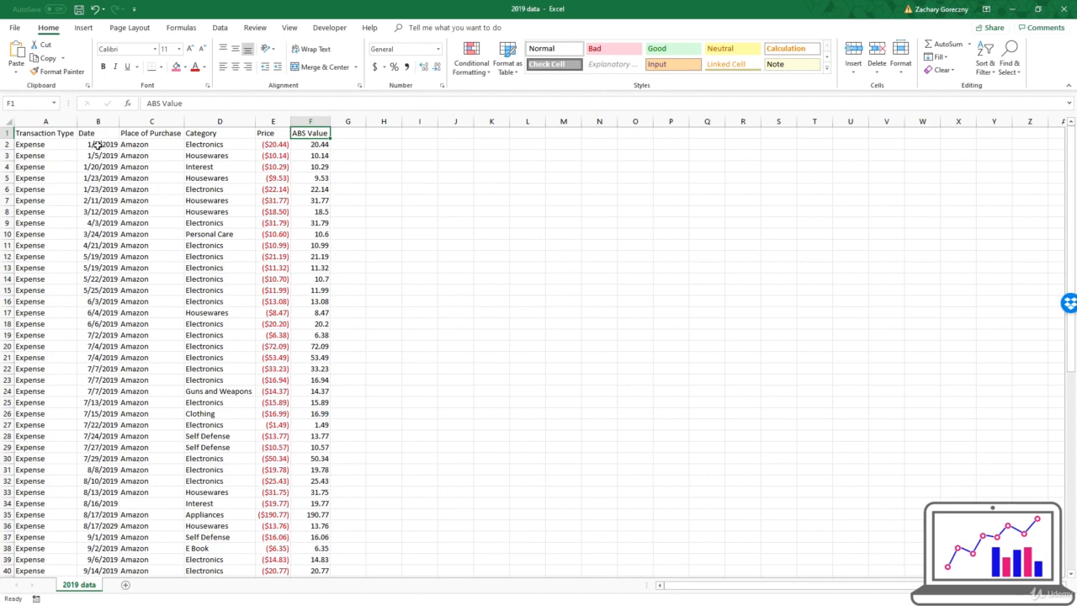
left_click(64, 136)
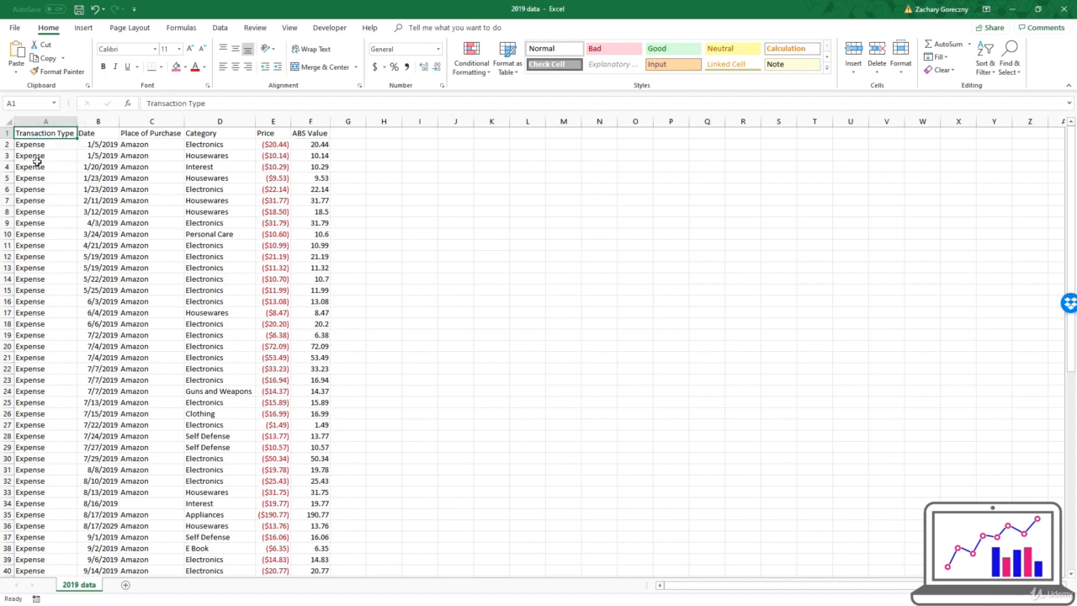
left_click(43, 306)
left_click(37, 232)
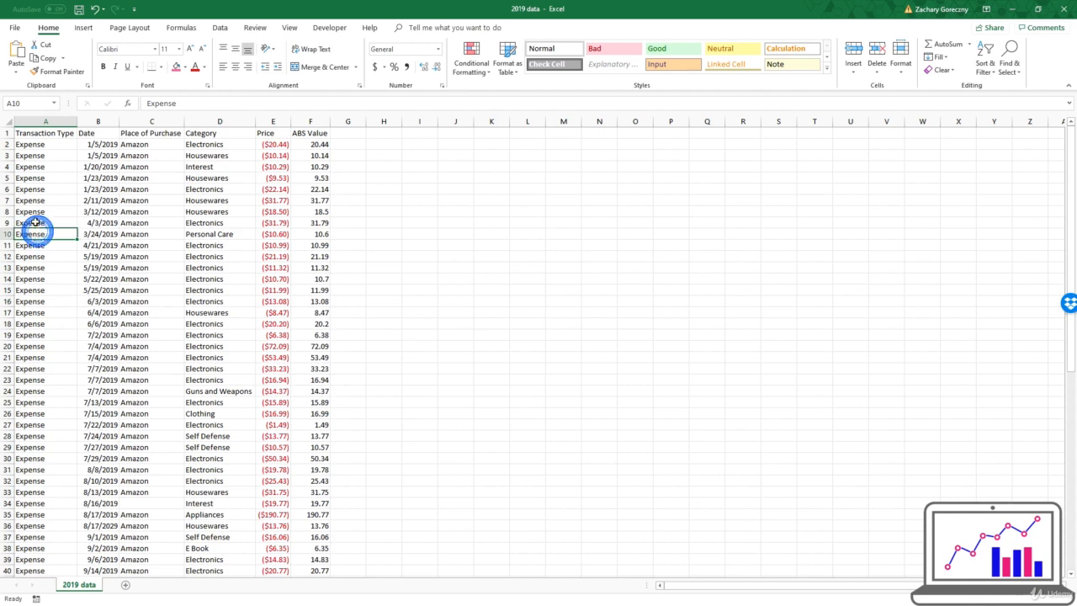
left_click(87, 132)
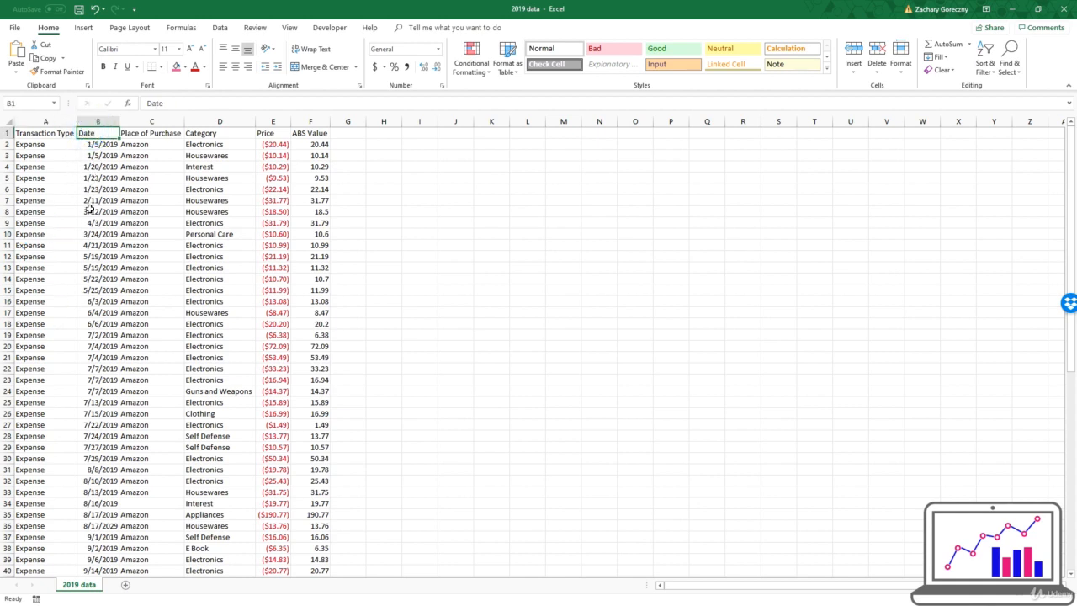
scroll(91, 208, "down", 6)
scroll(97, 207, "up", 6)
left_click(148, 133)
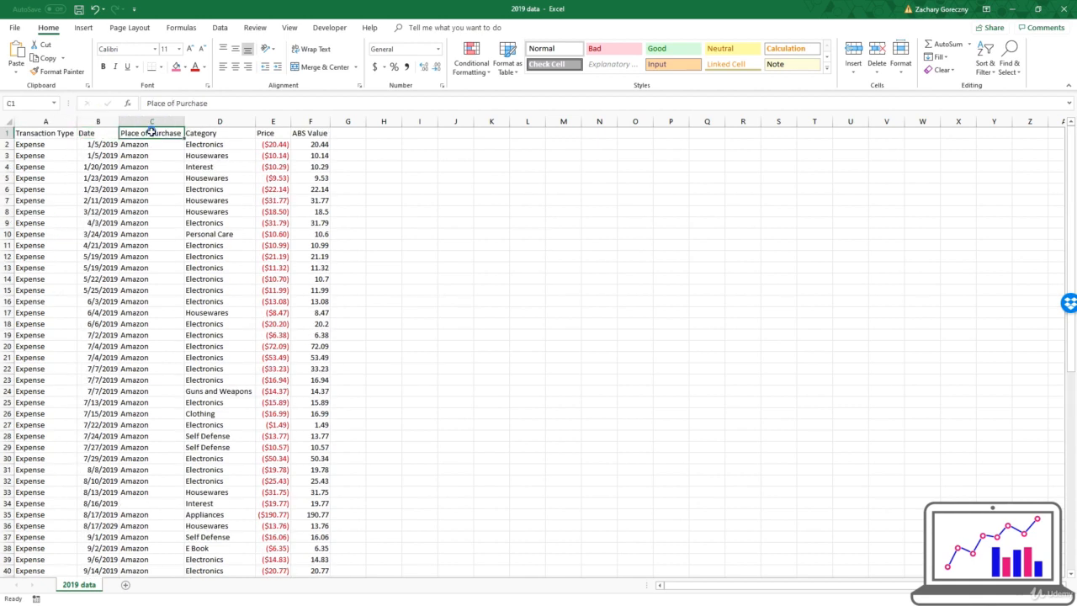
left_click(208, 132)
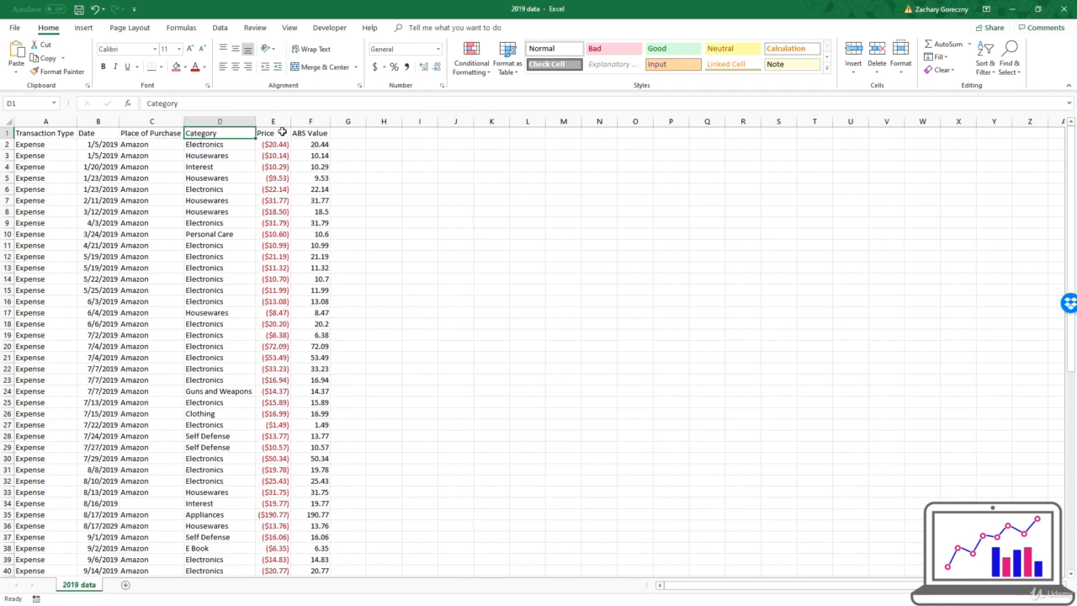
left_click(270, 133)
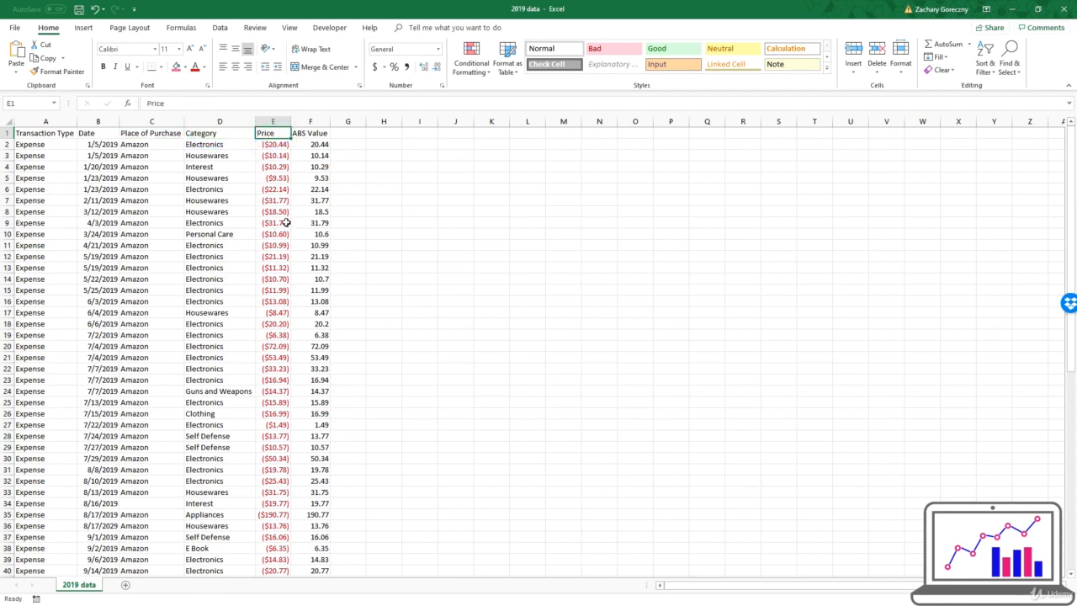
left_click(312, 133)
scroll(313, 284, "down", 7)
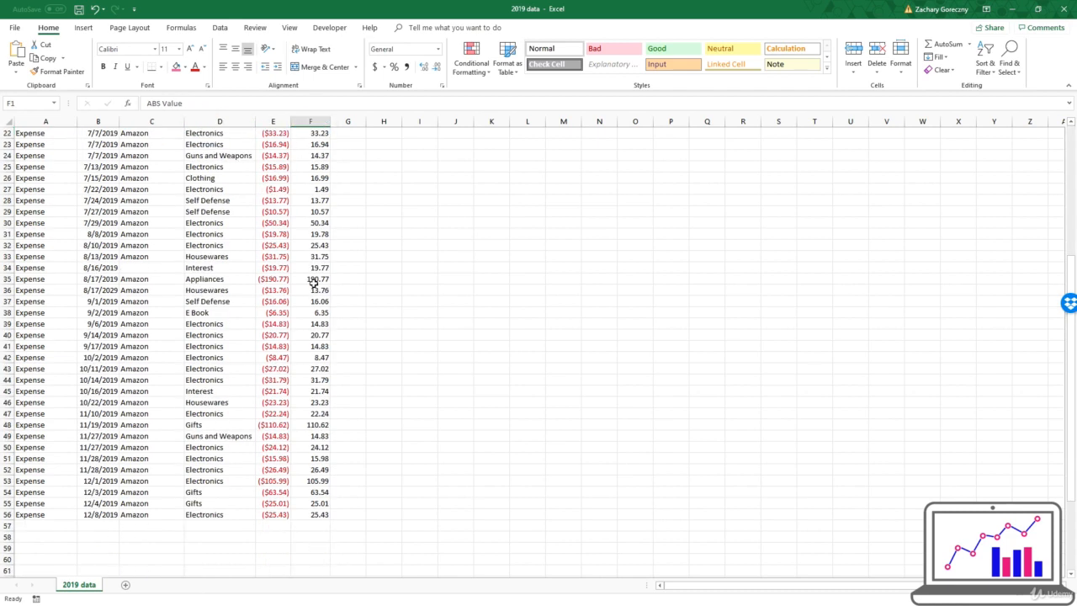
scroll(313, 284, "up", 7)
Step: Check the table's layout: the header row, the record in row 2, and the empty area beyond the data
left_click(157, 212)
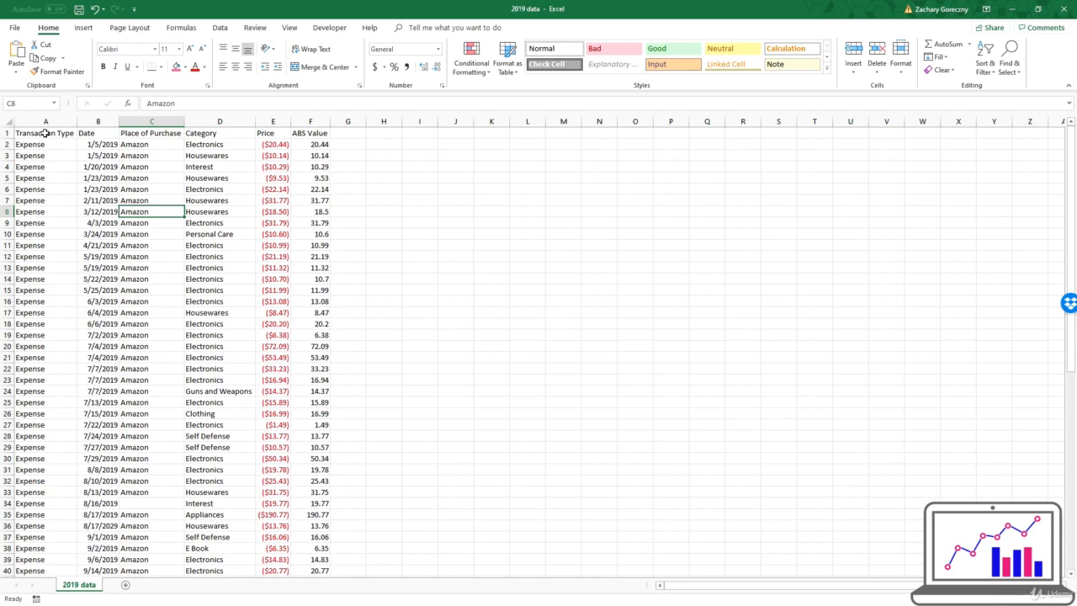
left_click_drag(27, 135, 320, 140)
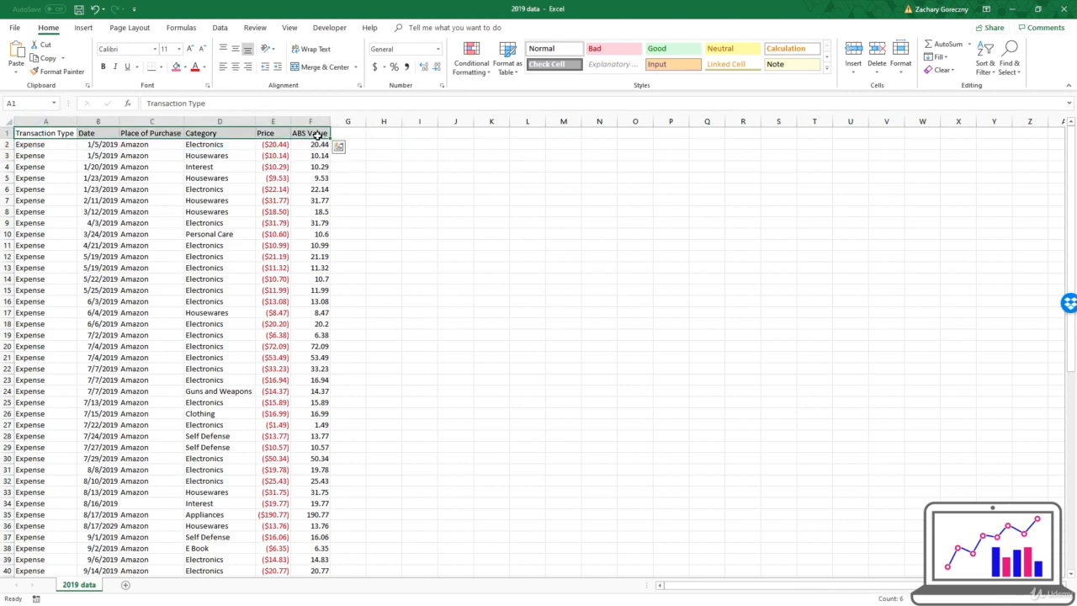
left_click_drag(34, 132, 60, 320)
left_click(60, 319)
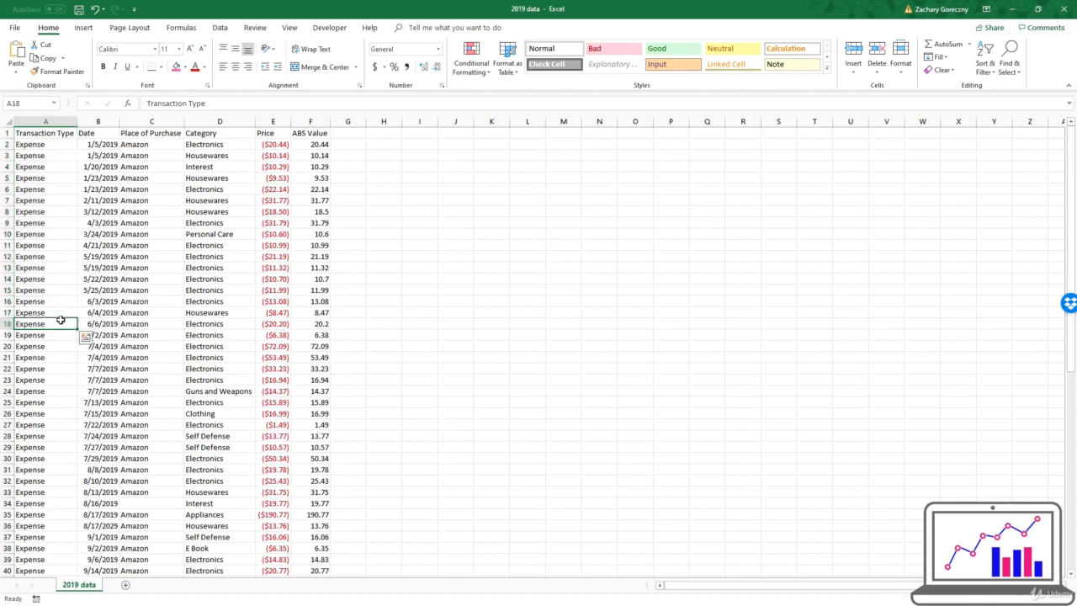
left_click_drag(42, 145, 320, 145)
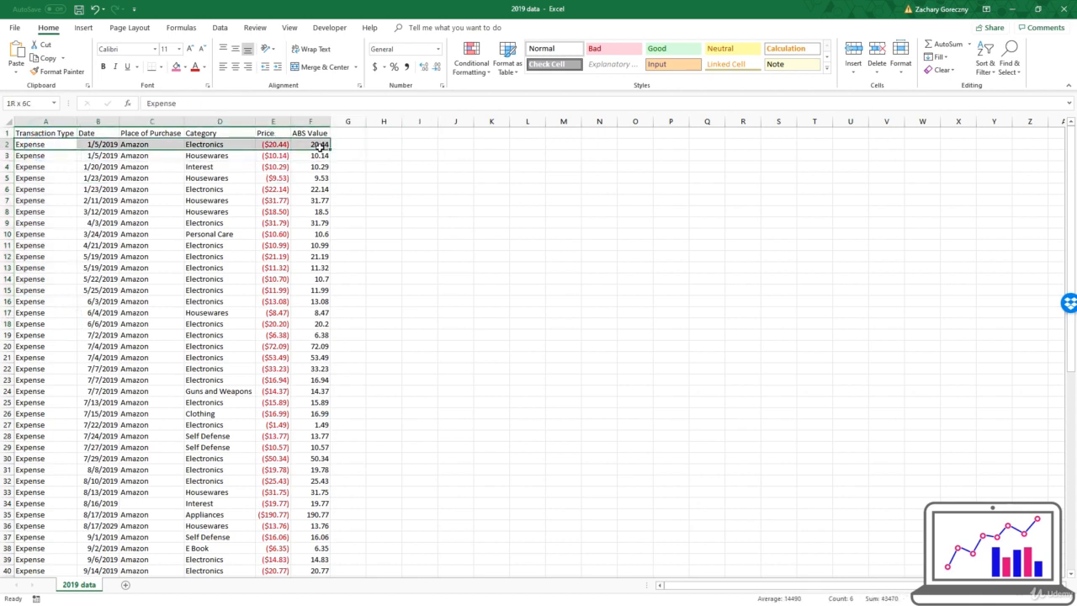
left_click(318, 145)
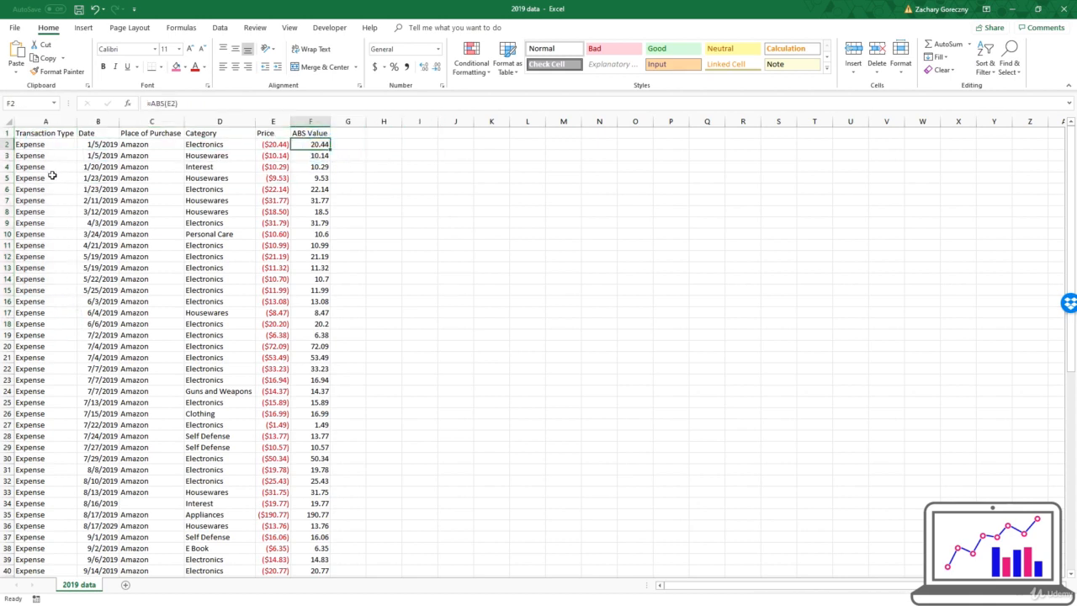
left_click_drag(40, 145, 737, 324)
left_click(738, 324)
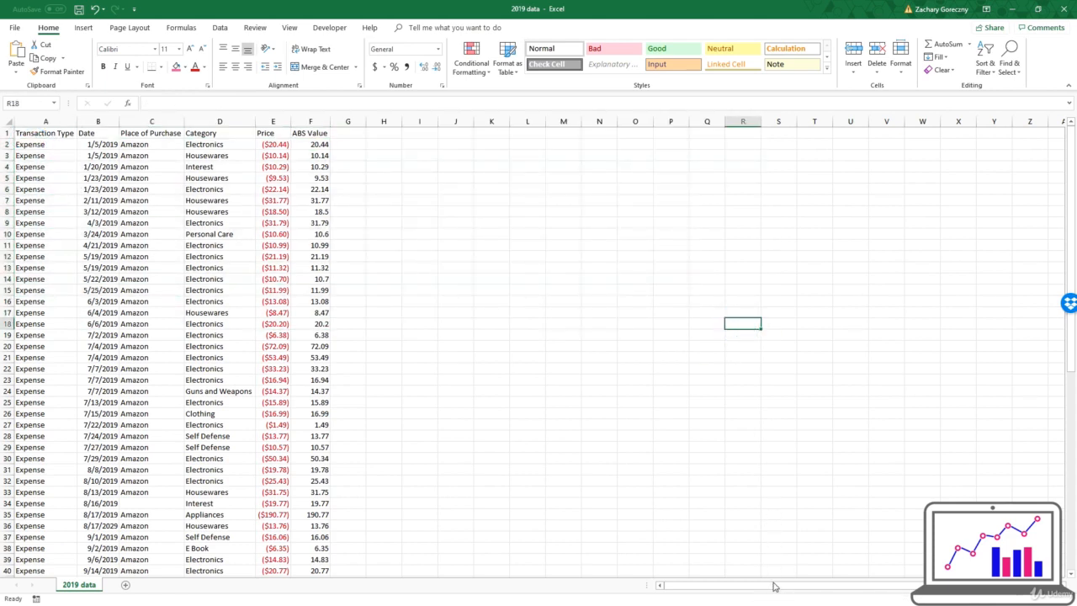
scroll(273, 366, "down", 20)
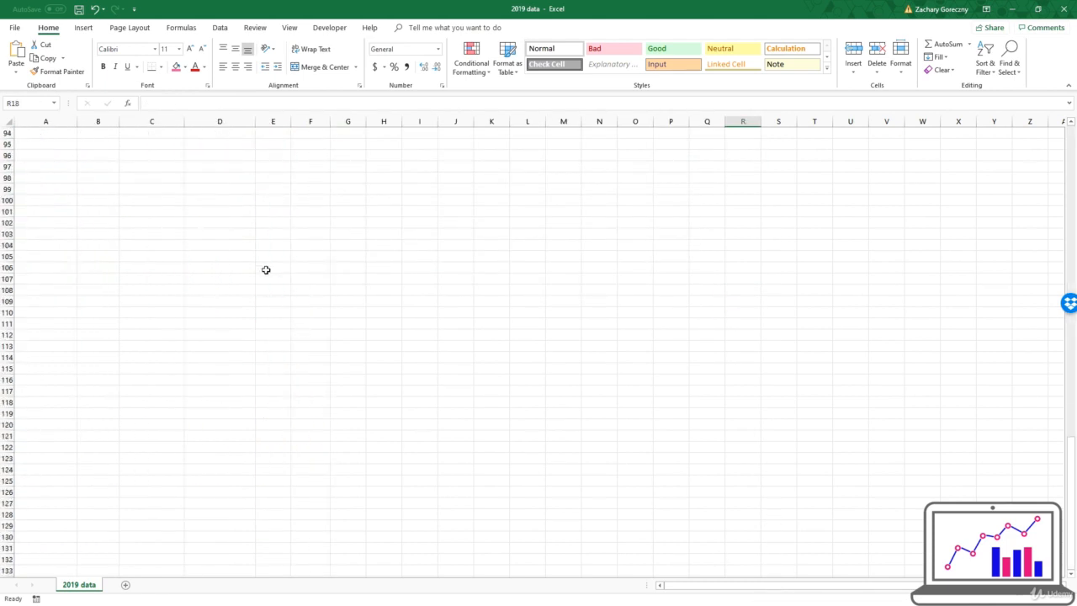
scroll(151, 185, "up", 20)
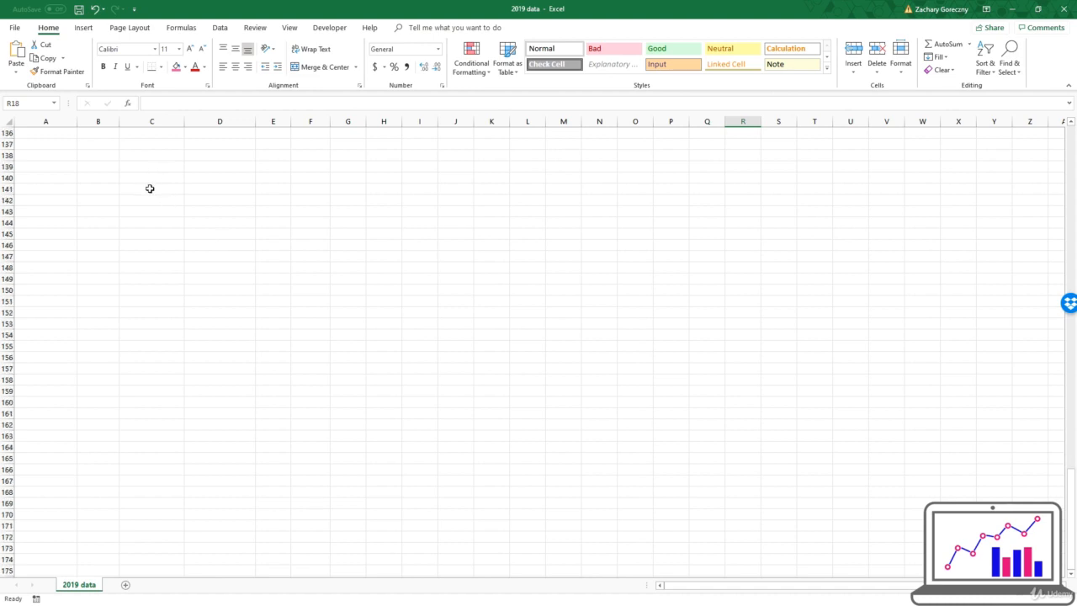
scroll(148, 190, "up", 20)
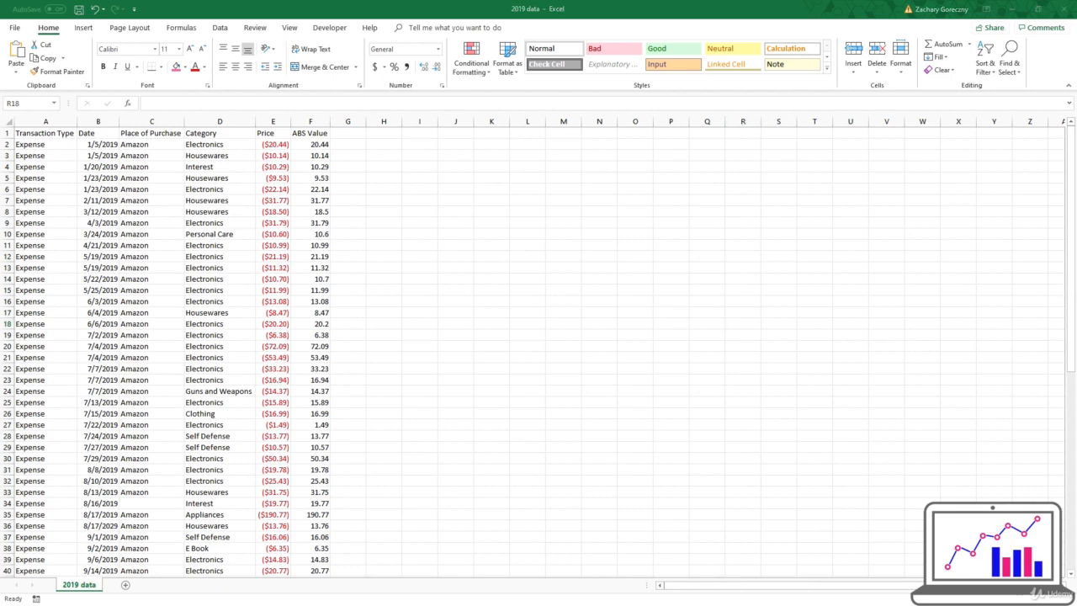
Step: Convert the expense data in A1:F56 into a table with headers
left_click(127, 173)
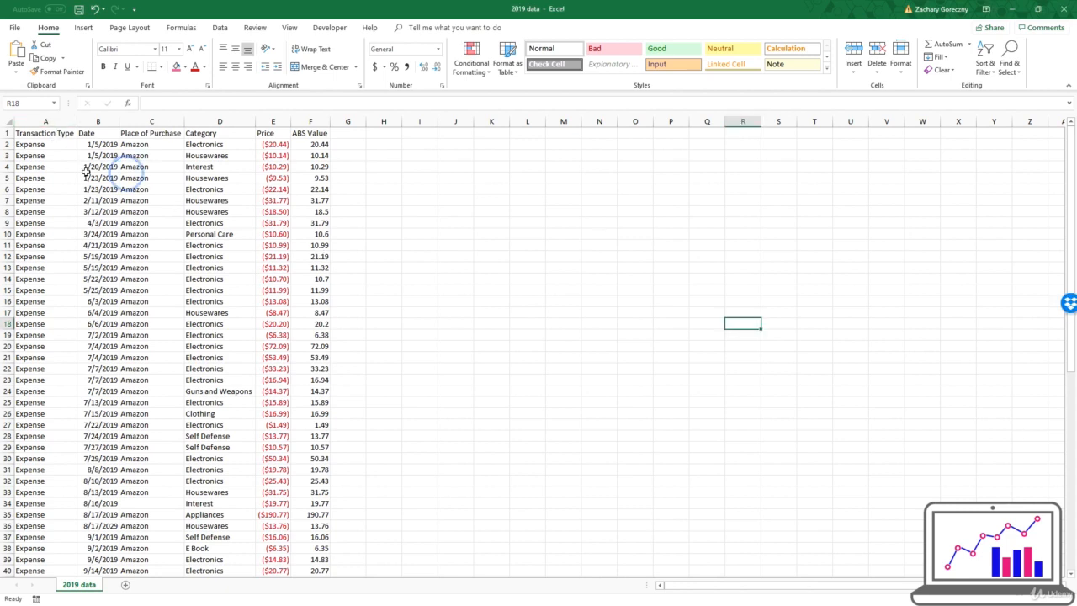
left_click(147, 196)
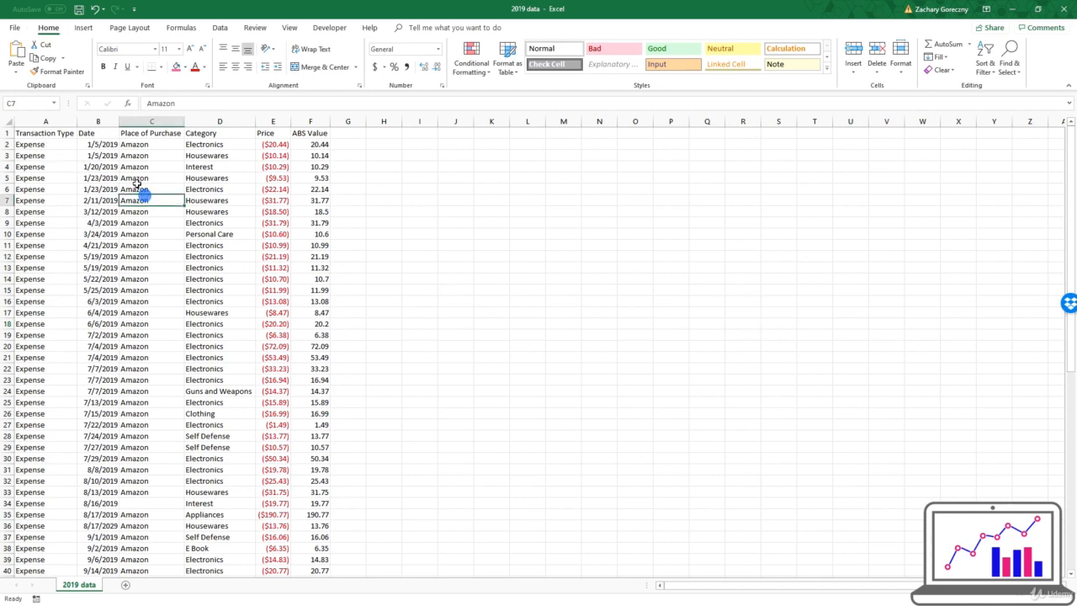
left_click(83, 28)
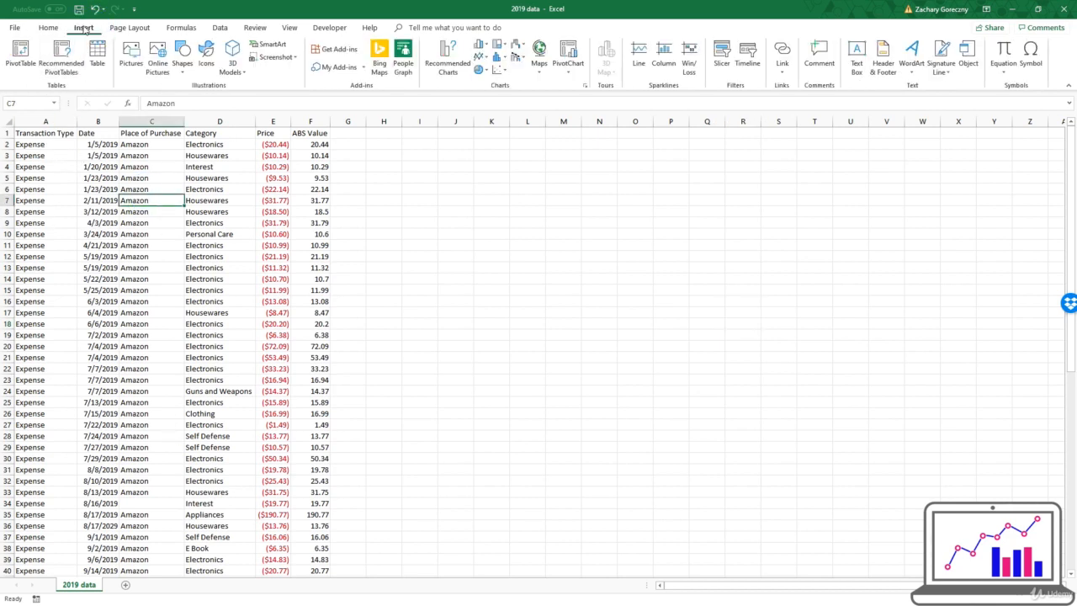
left_click(98, 56)
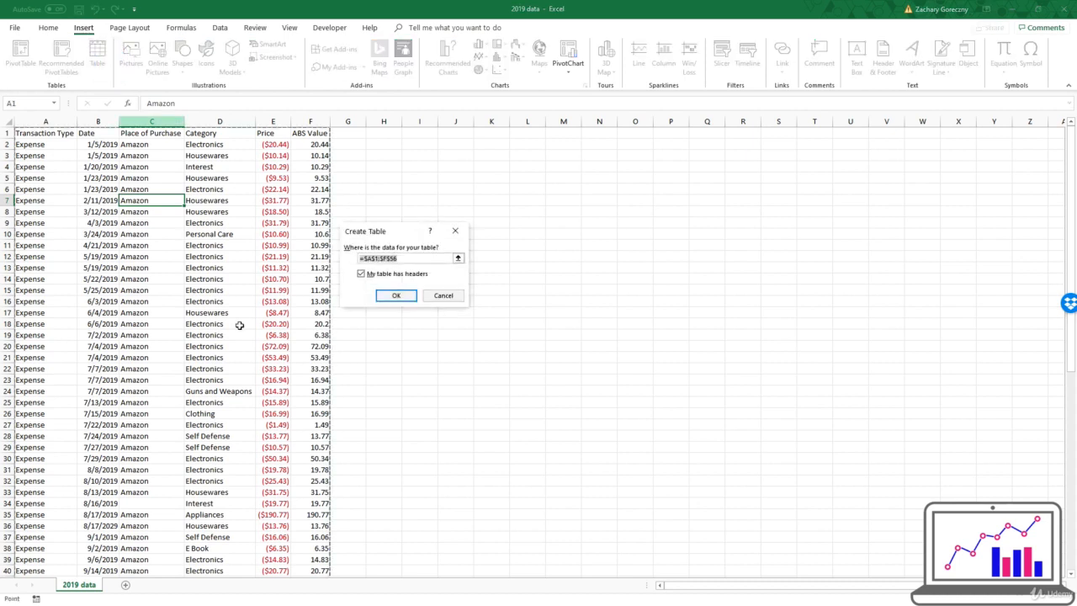
left_click(384, 299)
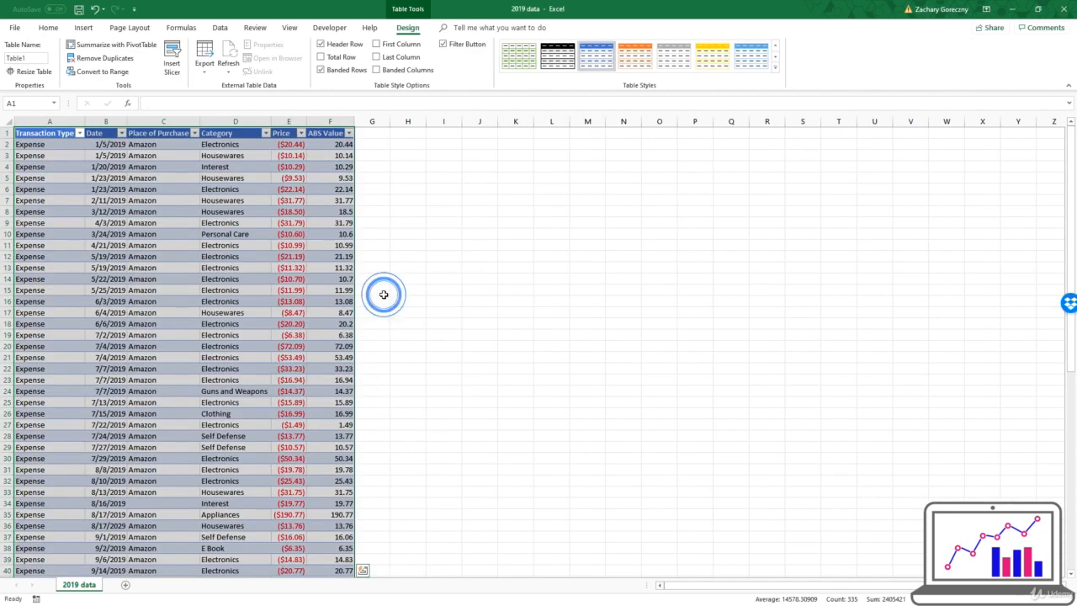
left_click(278, 256)
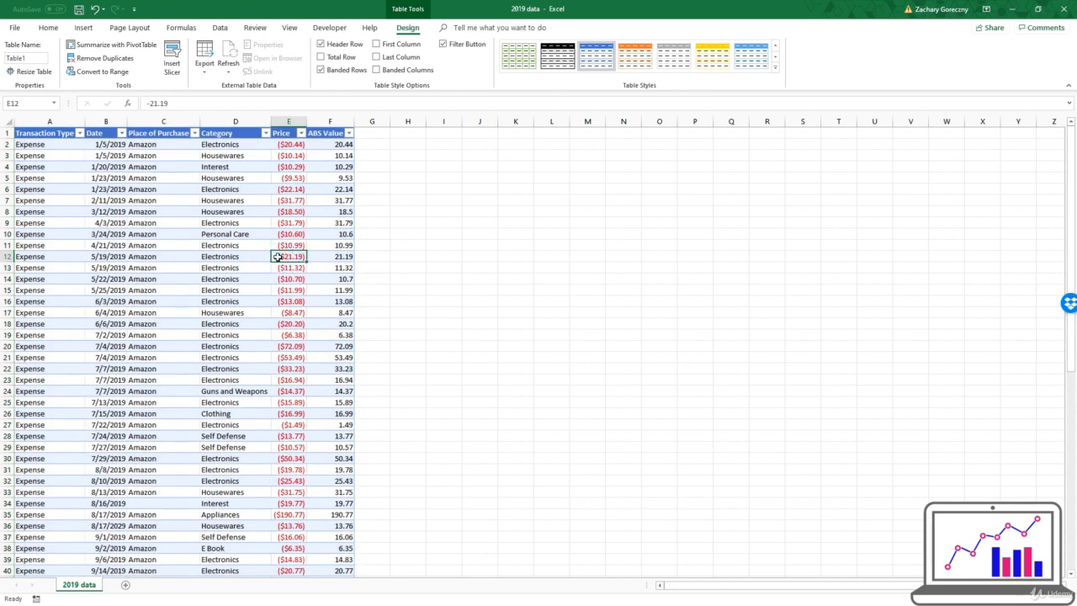
Step: Compare the availability of the table design options with a cell inside the table and an empty cell outside it selected
left_click(187, 368)
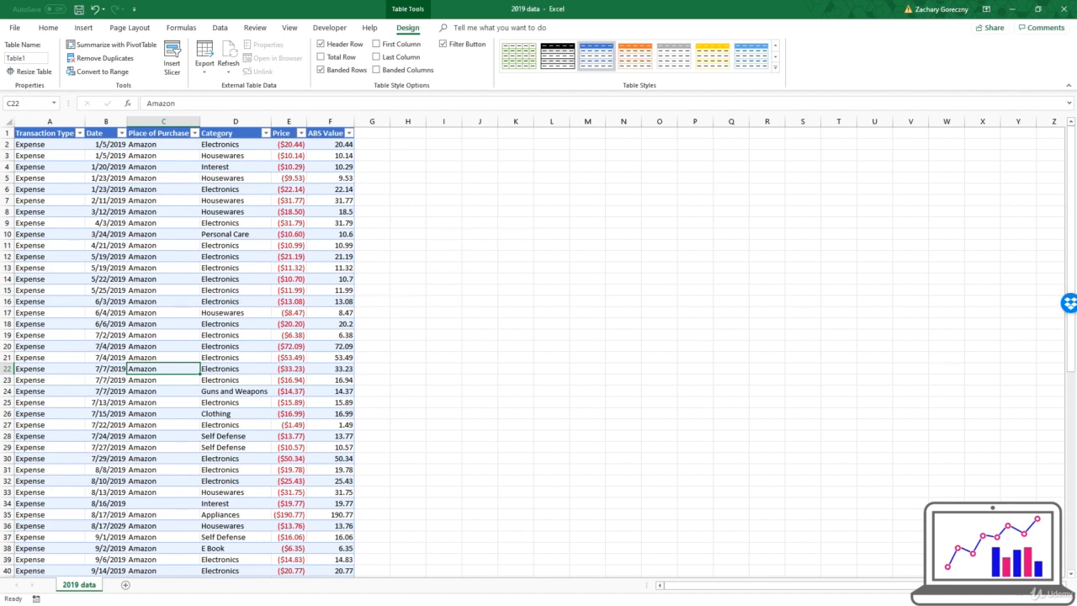
left_click(288, 289)
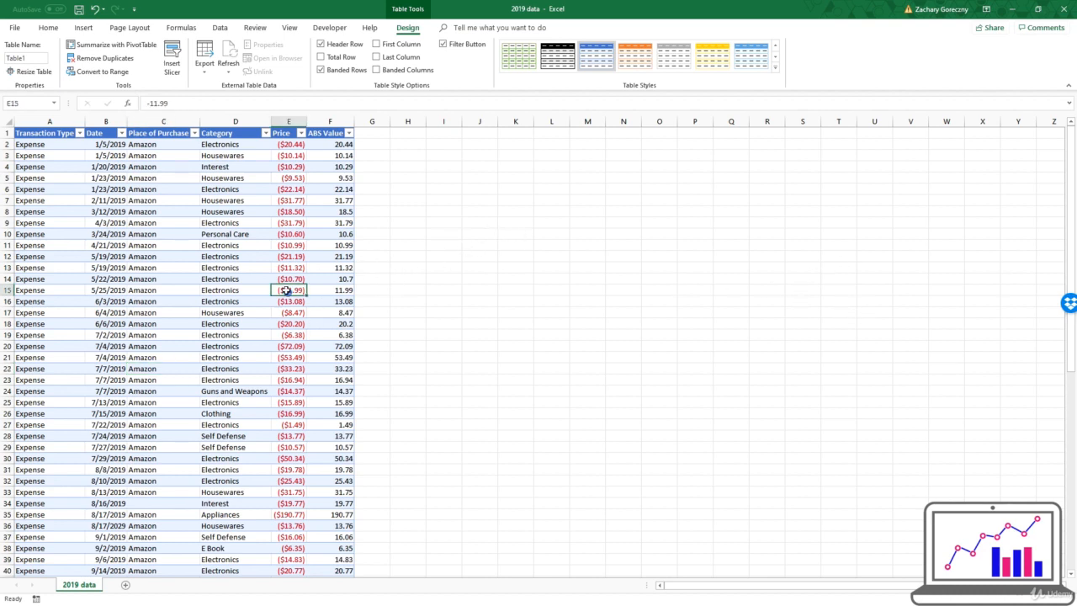
left_click(400, 27)
left_click(369, 28)
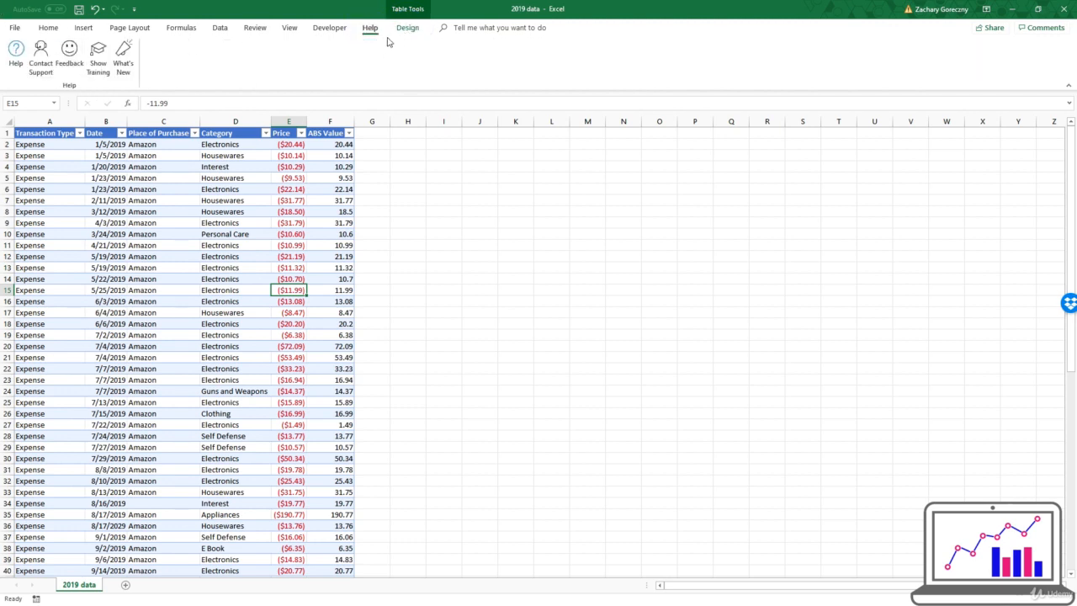
left_click(486, 221)
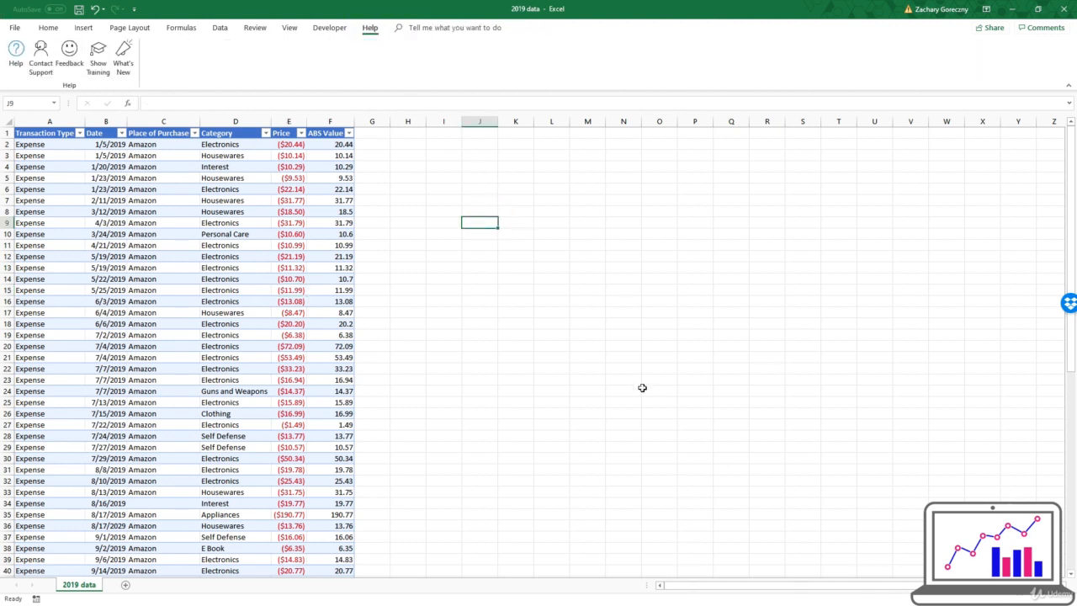
left_click(252, 314)
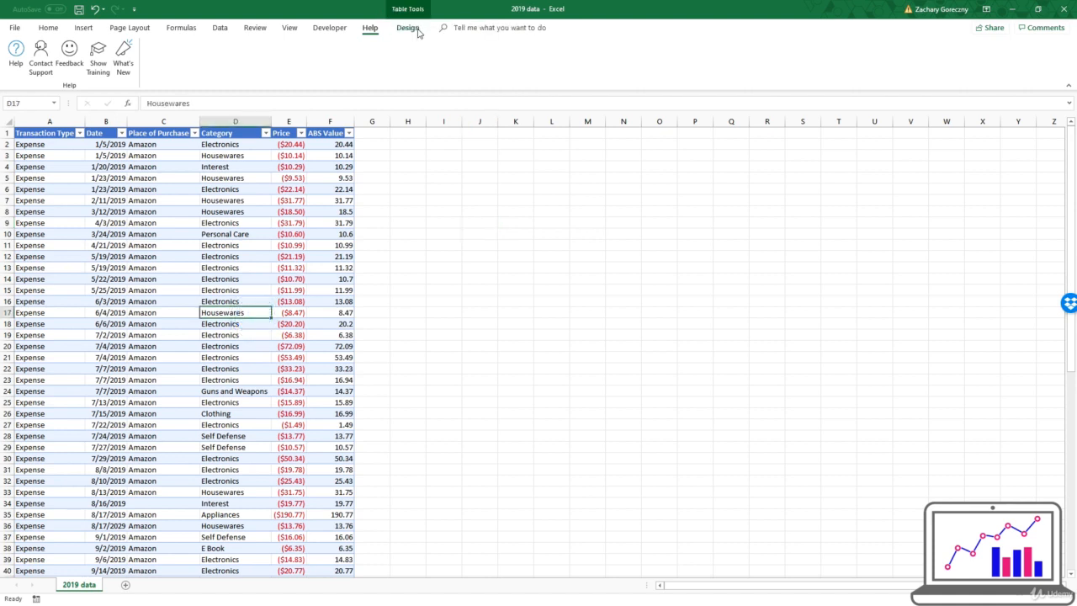
left_click(412, 28)
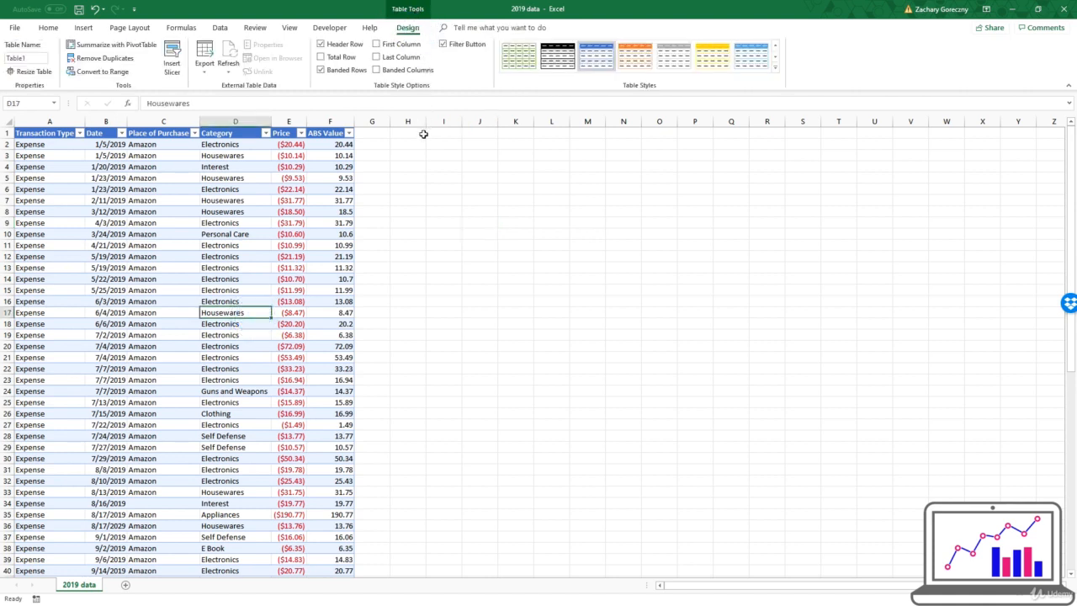
left_click(339, 221)
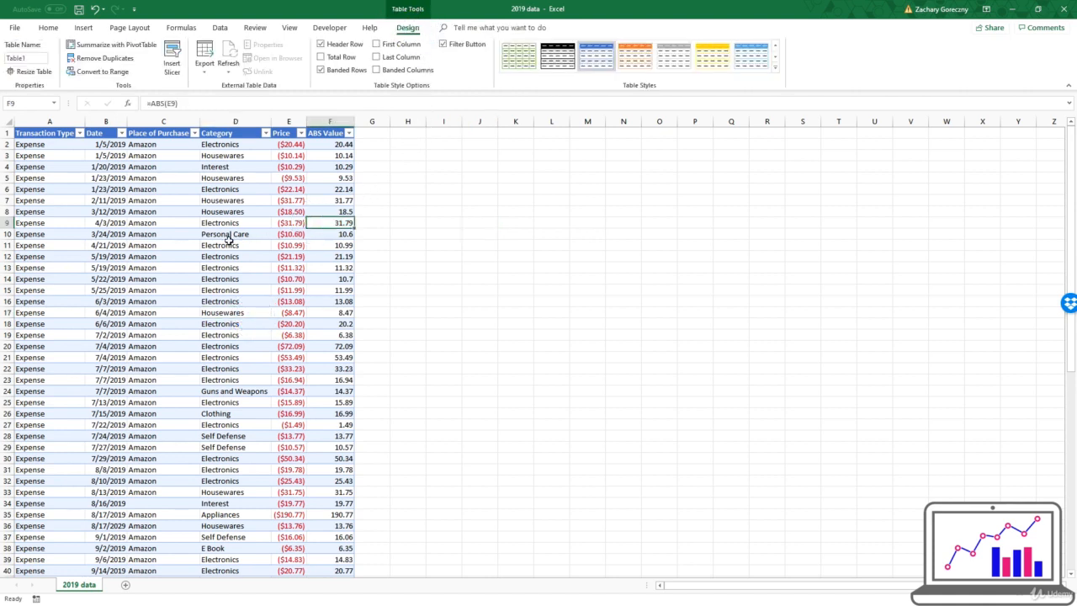
left_click(228, 242)
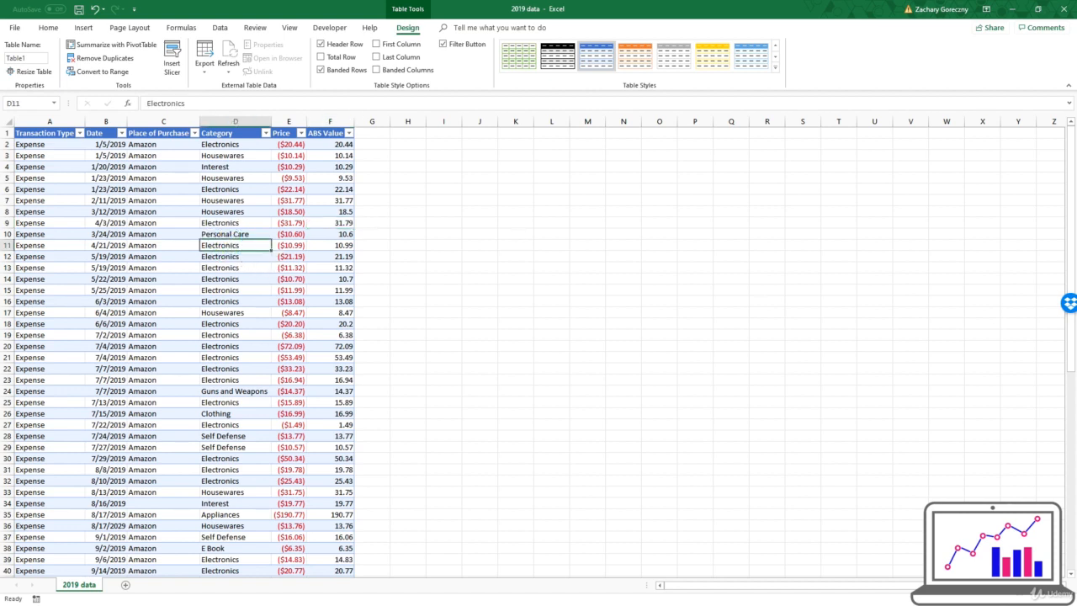
left_click(160, 243)
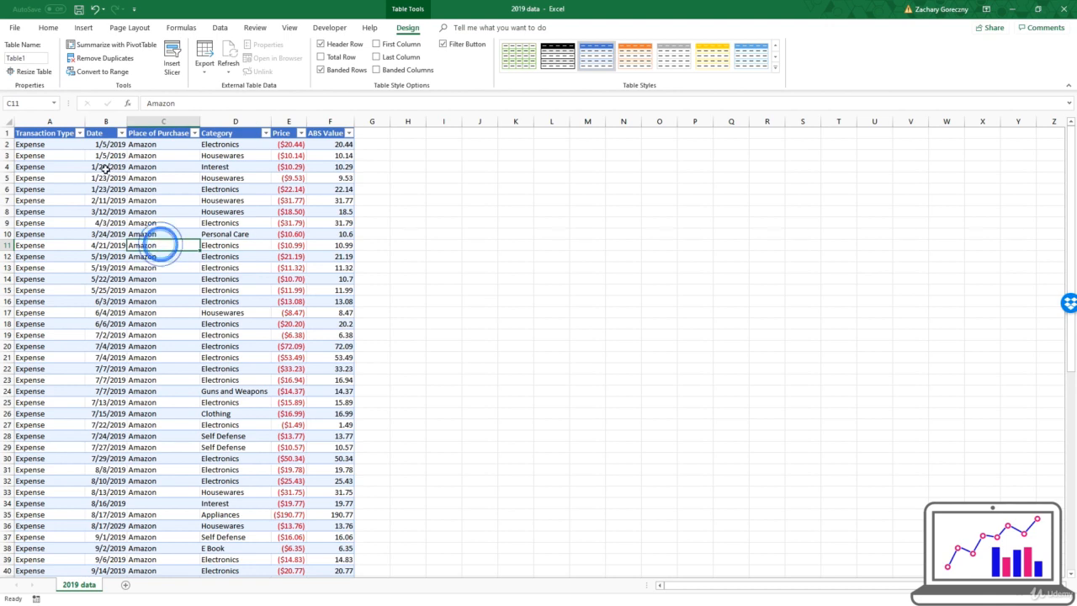
Step: Review the filter choices of the Transaction Type and Category columns without applying a filter
left_click(60, 134)
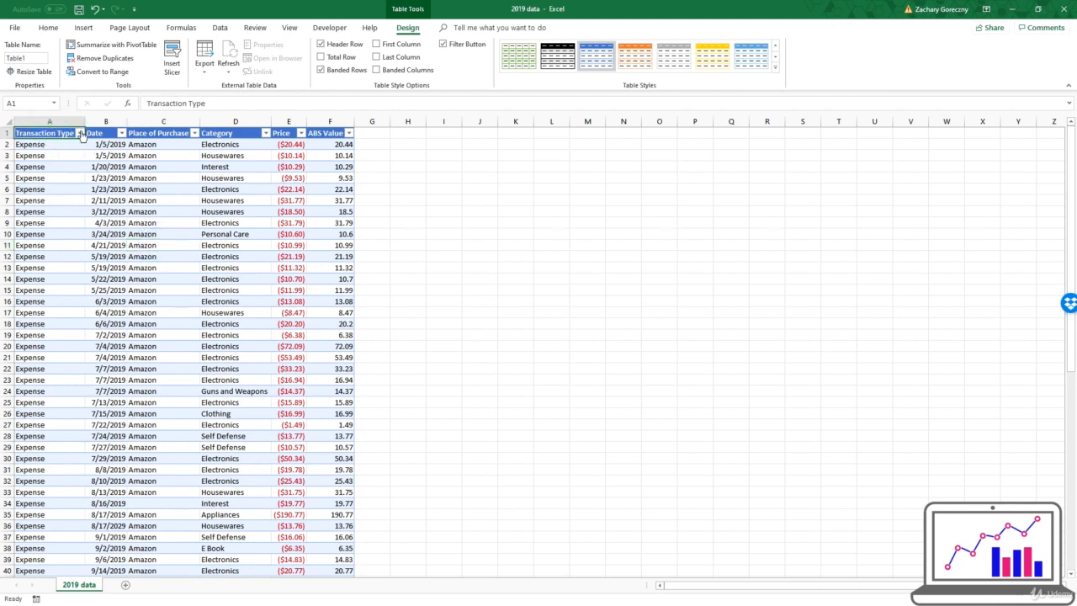
left_click(80, 133)
left_click(269, 266)
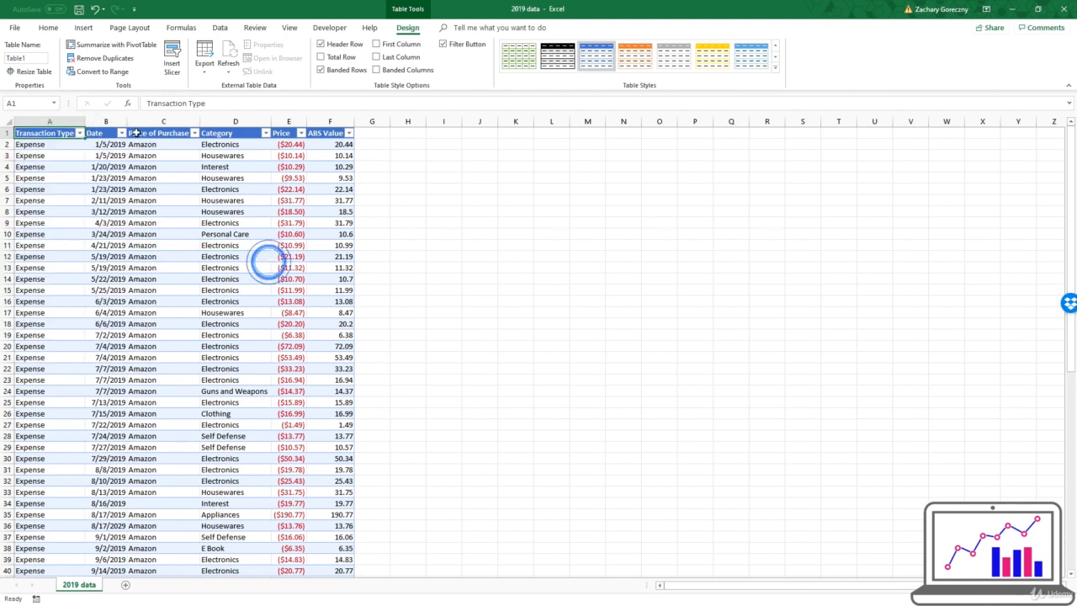
left_click(266, 134)
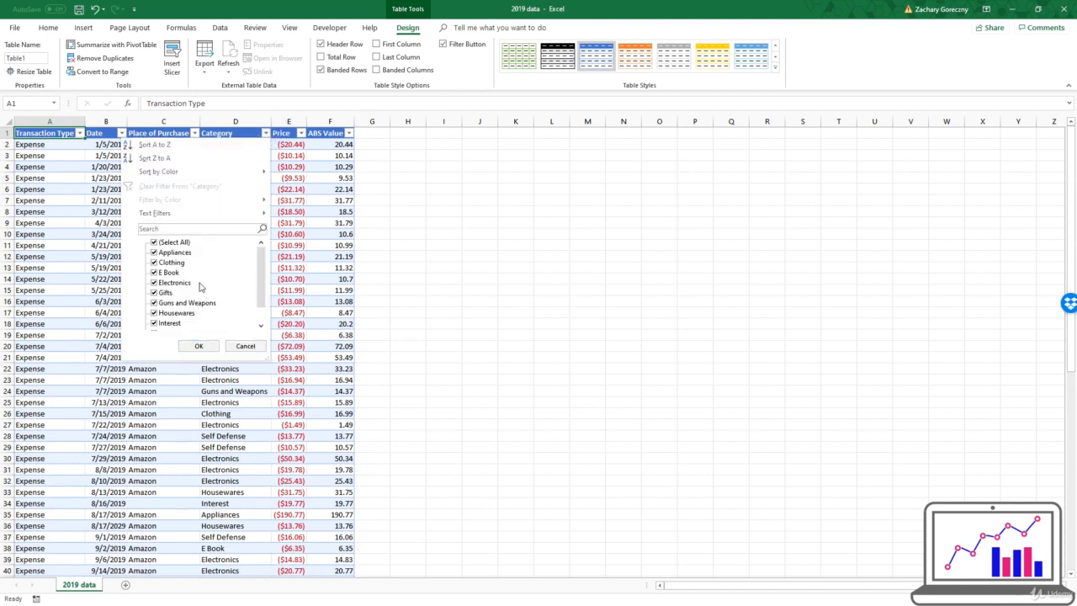
scroll(199, 279, "down", 1)
left_click(305, 243)
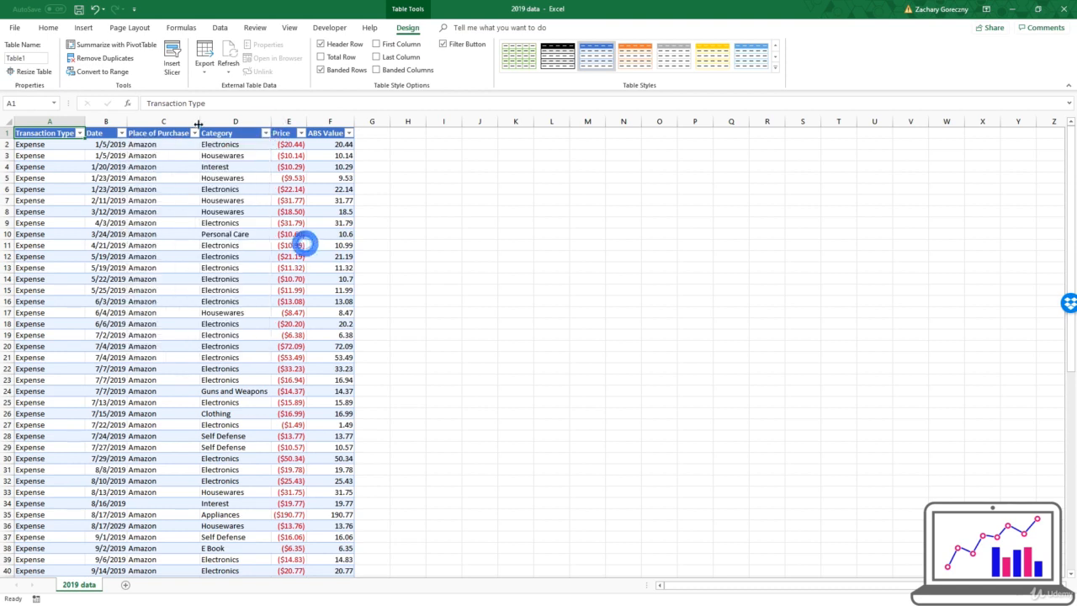
Step: Check which years the Date column's filter lists, leaving the filter unchanged
left_click(121, 133)
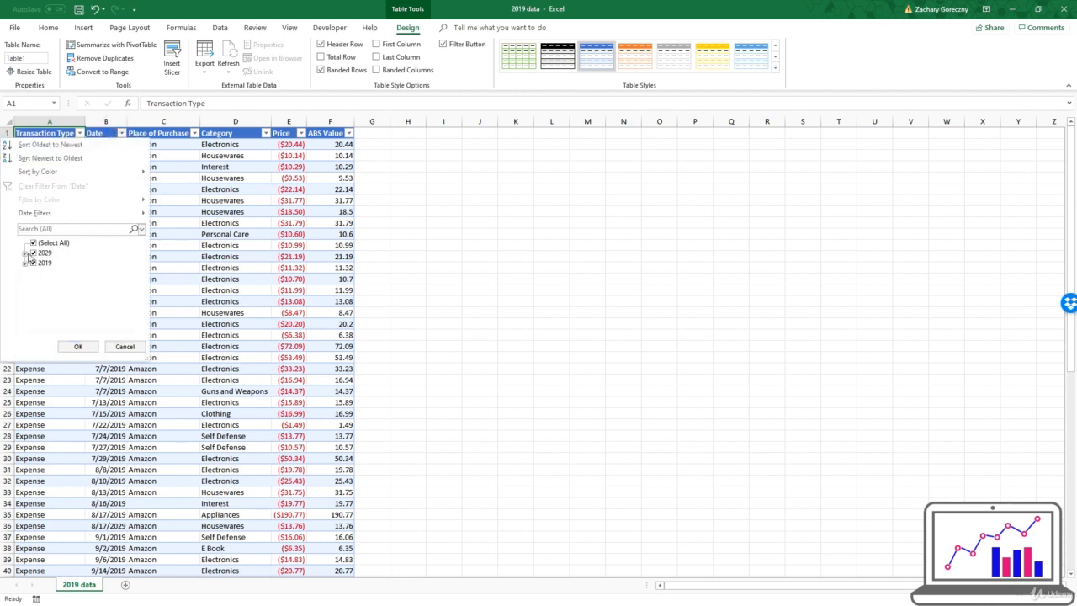
left_click(26, 253)
left_click(26, 254)
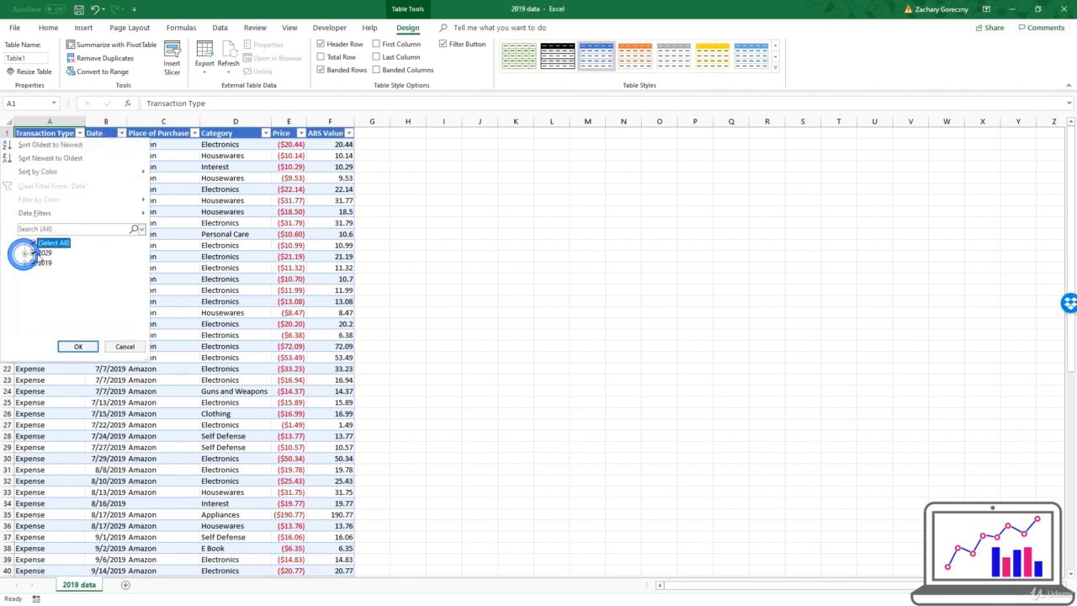
left_click(118, 345)
Step: Correct the date in B36 to 8/17/2019
scroll(115, 335, "down", 4)
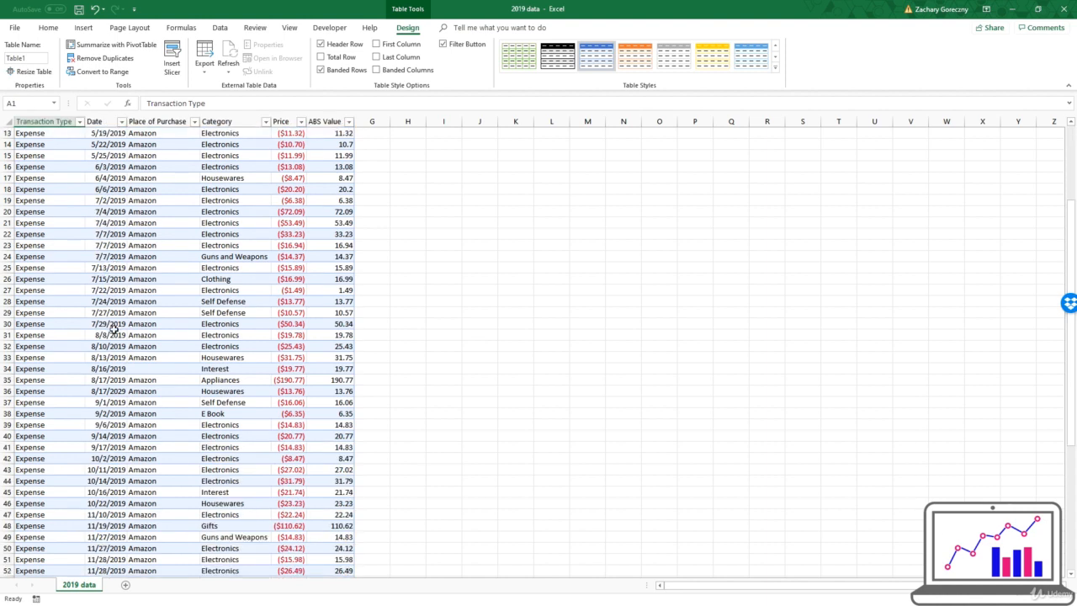
double_click(119, 392)
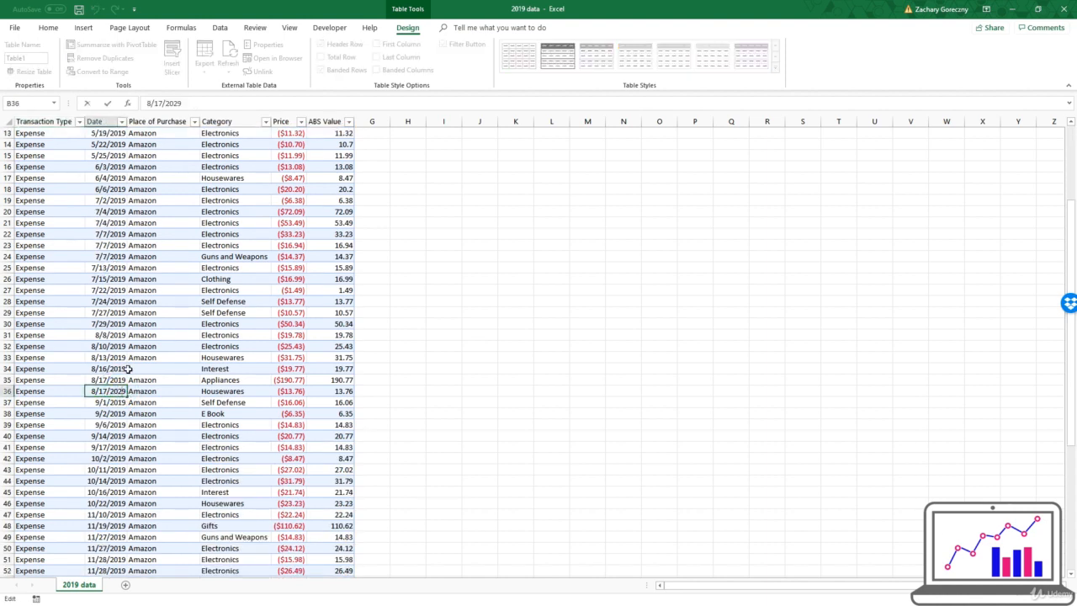
key("BackSpace")
type("1")
key("Return")
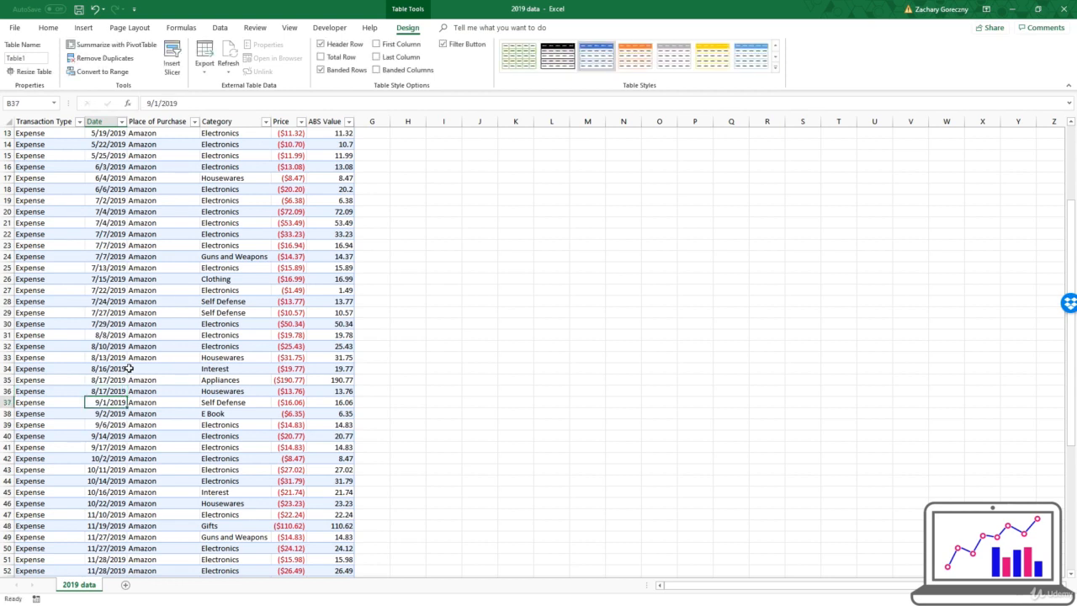
Step: Review the months and the individual August days listed in the Date column's filter, without applying a filter
scroll(130, 369, "up", 4)
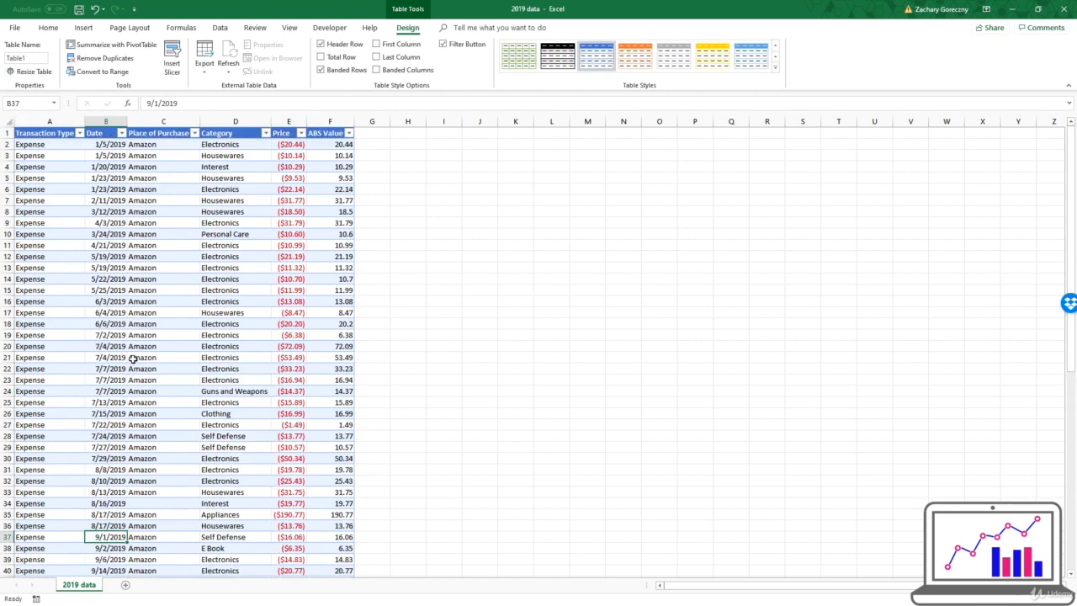
left_click(121, 133)
scroll(76, 291, "down", 2)
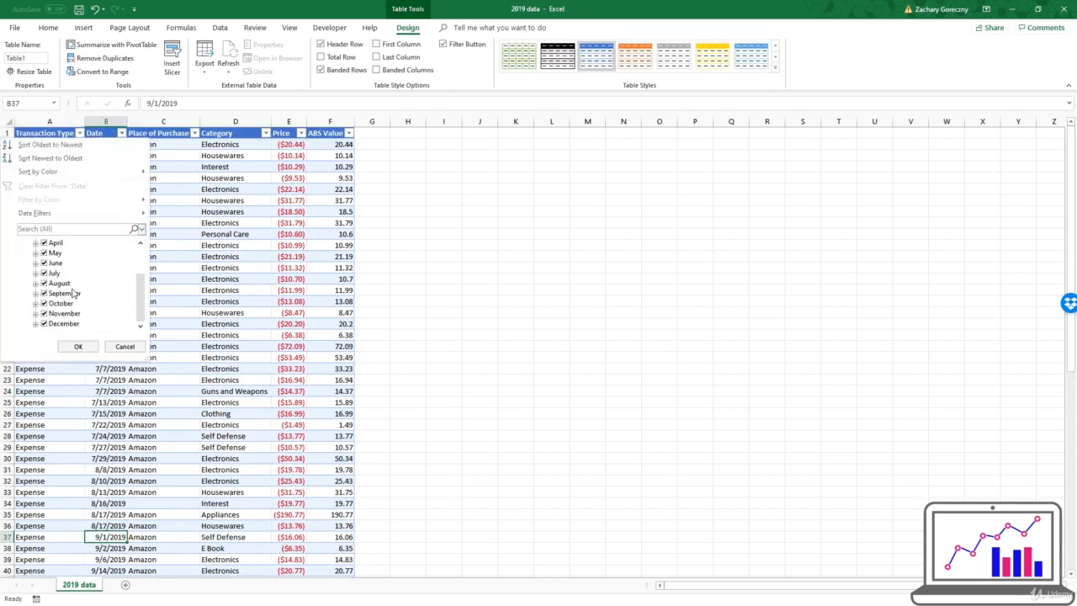
scroll(73, 296, "up", 2)
scroll(74, 296, "down", 2)
scroll(73, 297, "up", 2)
scroll(60, 300, "down", 2)
left_click(35, 283)
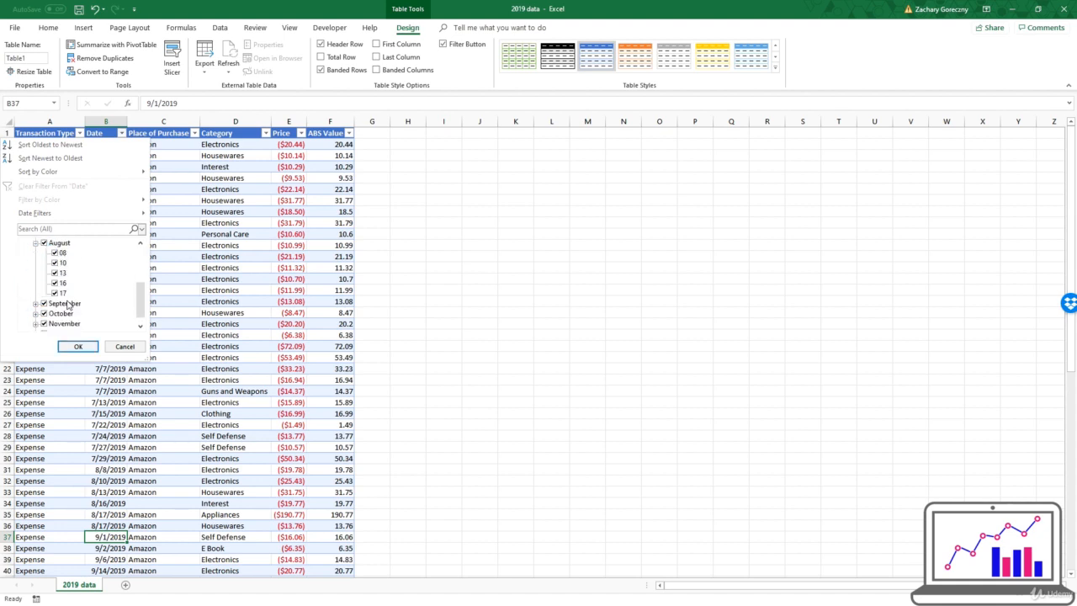
left_click(107, 348)
left_click(130, 223)
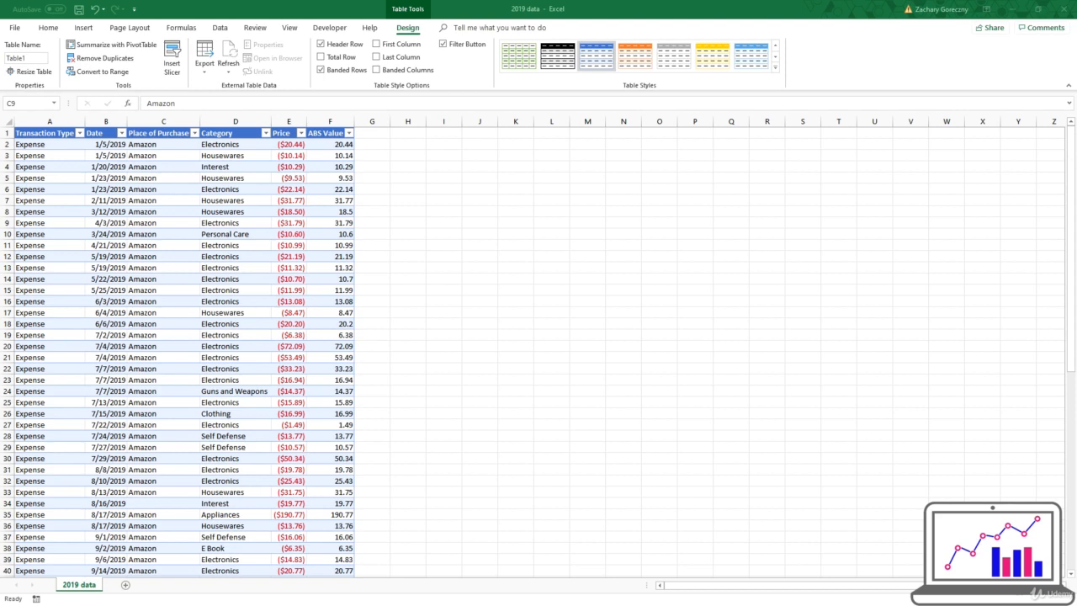
left_click(235, 164)
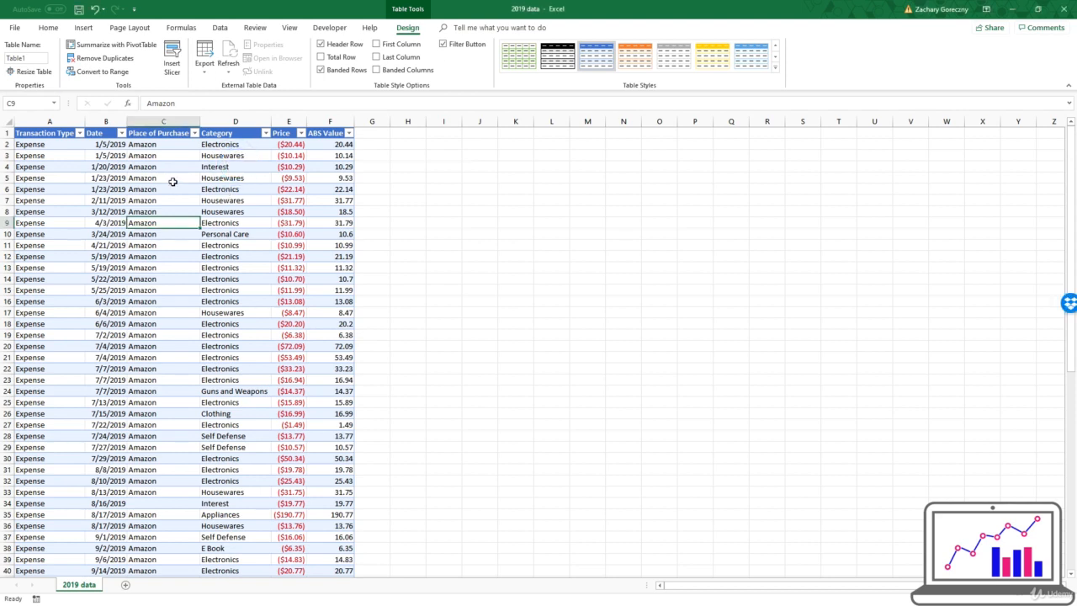
left_click(172, 179)
scroll(109, 239, "down", 4)
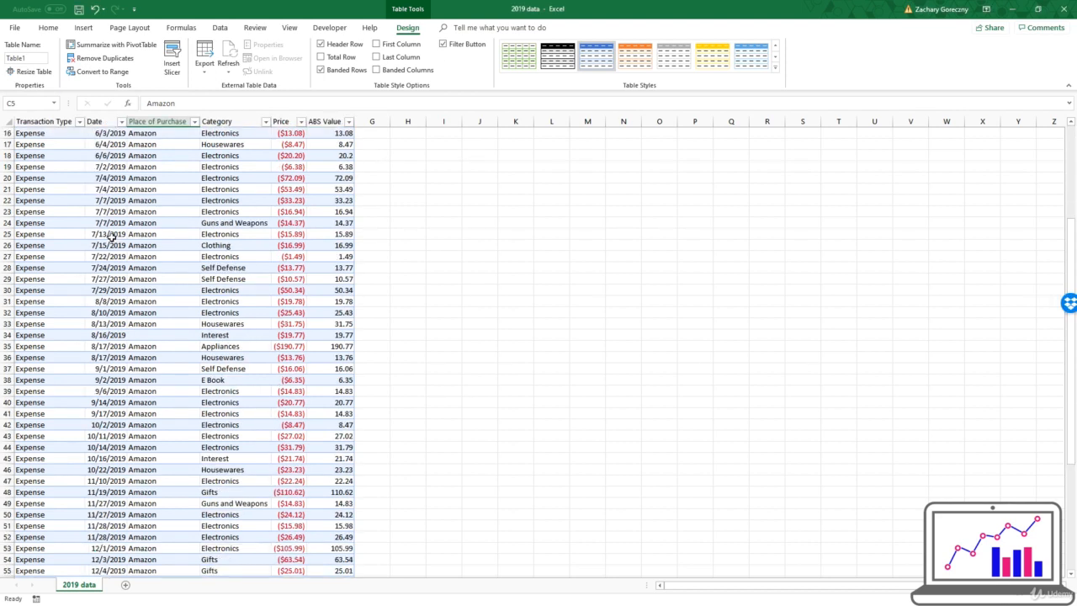
scroll(111, 234, "up", 4)
Step: Filter the Category column to show only Electronics
left_click(265, 132)
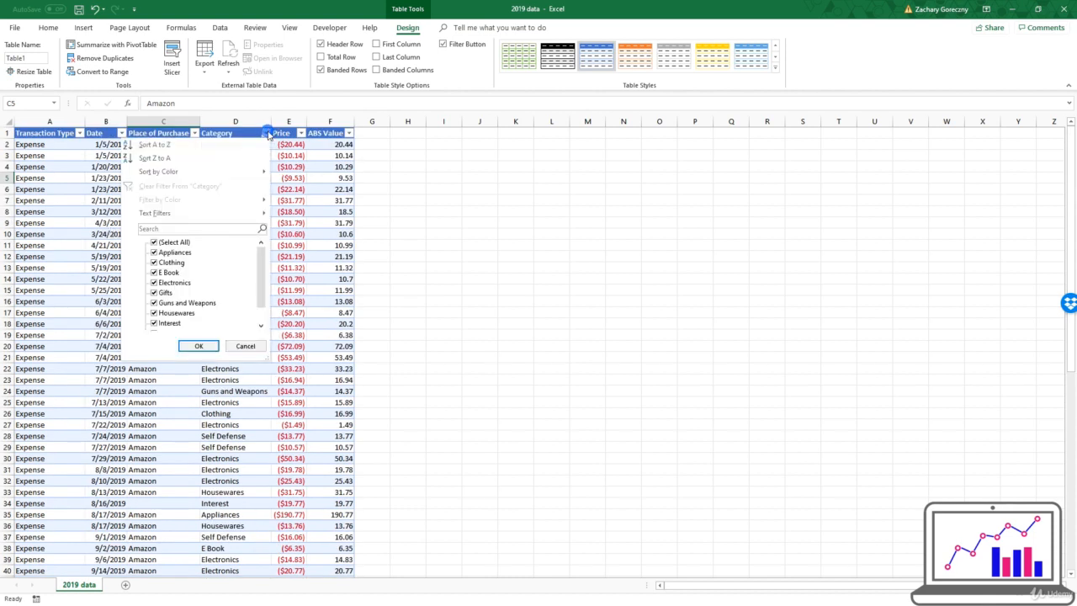
left_click(155, 242)
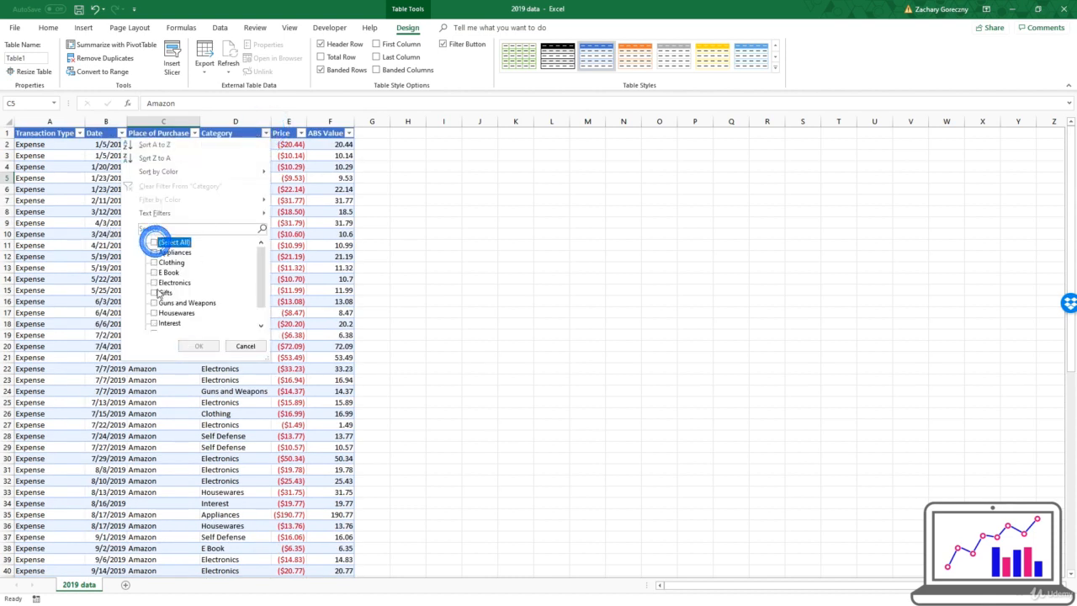
left_click(167, 282)
left_click(196, 347)
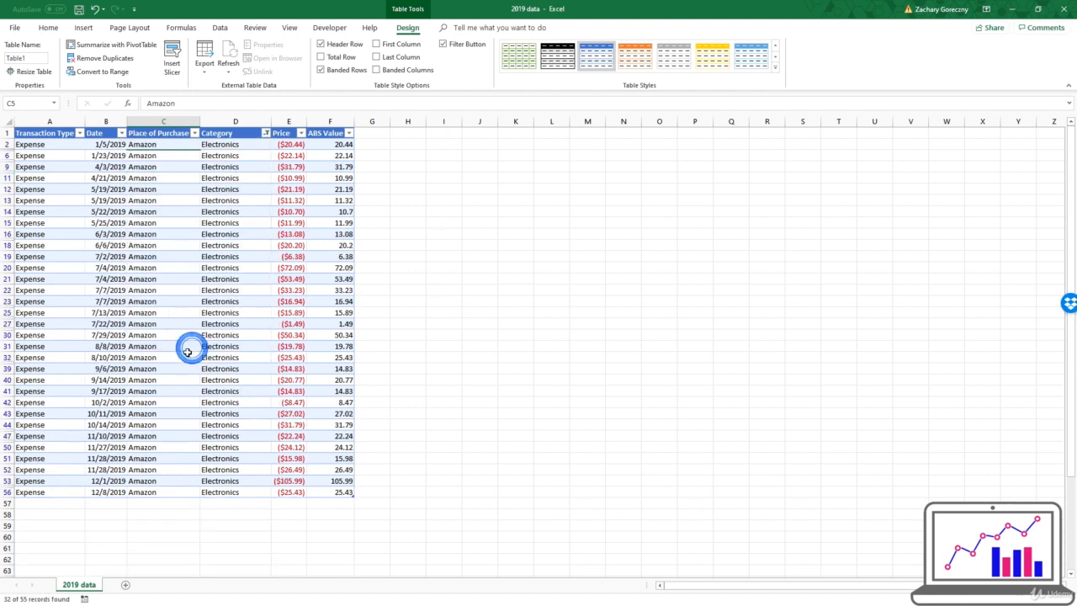
Step: Filter the Date column to show only November 2019, keeping the Electronics category filter applied
left_click(121, 133)
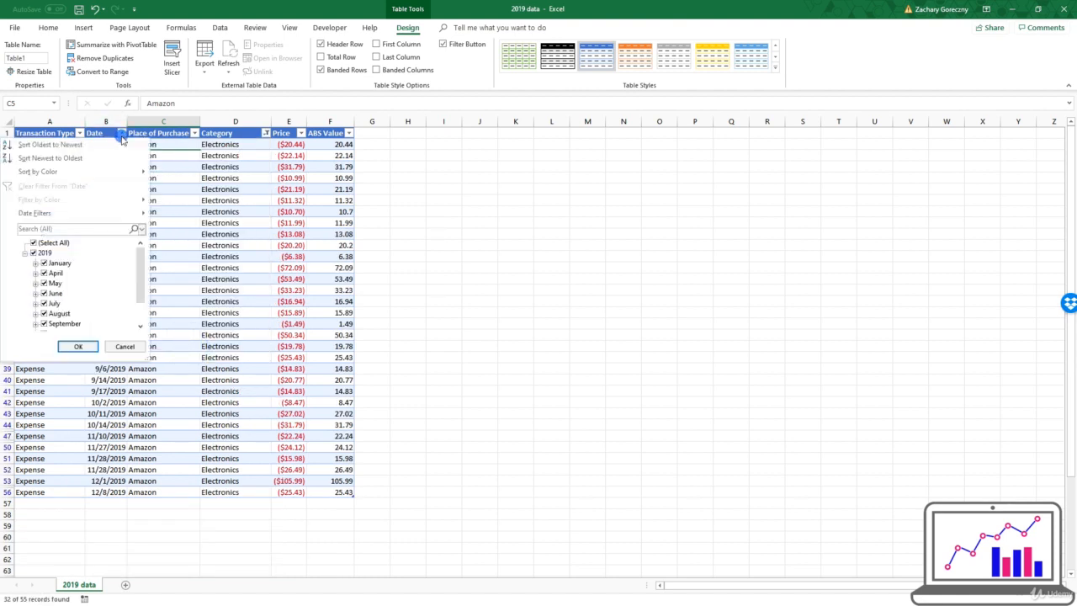
left_click(33, 254)
scroll(50, 319, "down", 2)
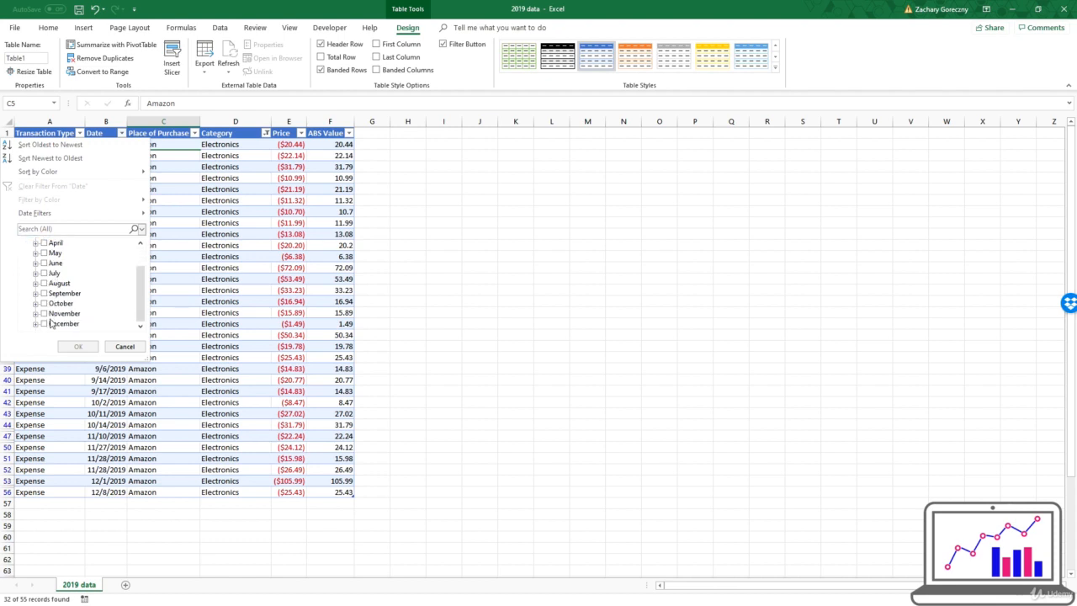
left_click(44, 313)
left_click(77, 346)
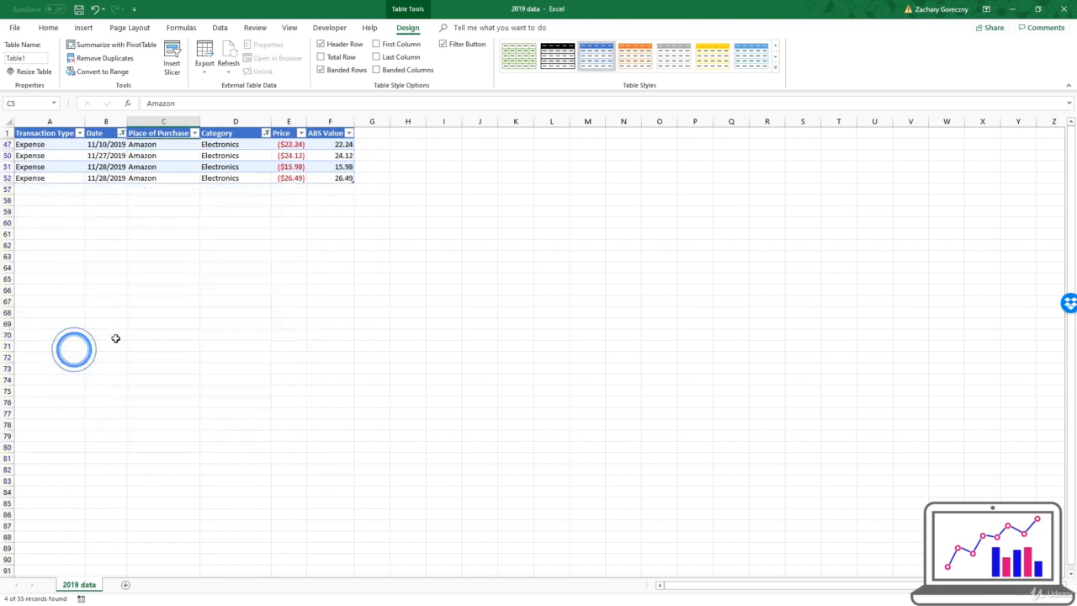
left_click(147, 179)
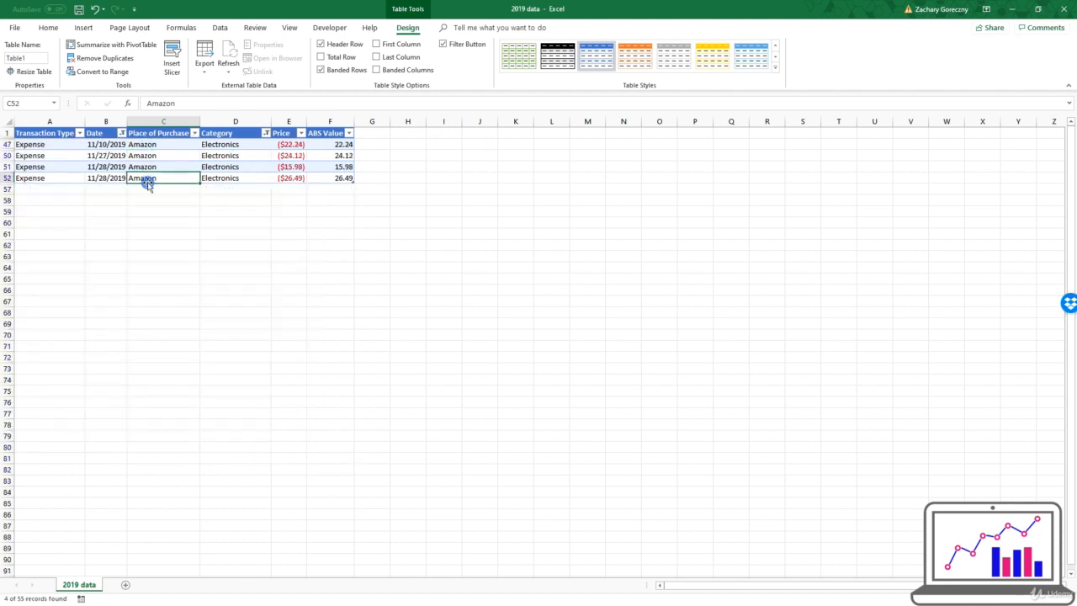
left_click_drag(335, 144, 344, 177)
left_click(345, 177)
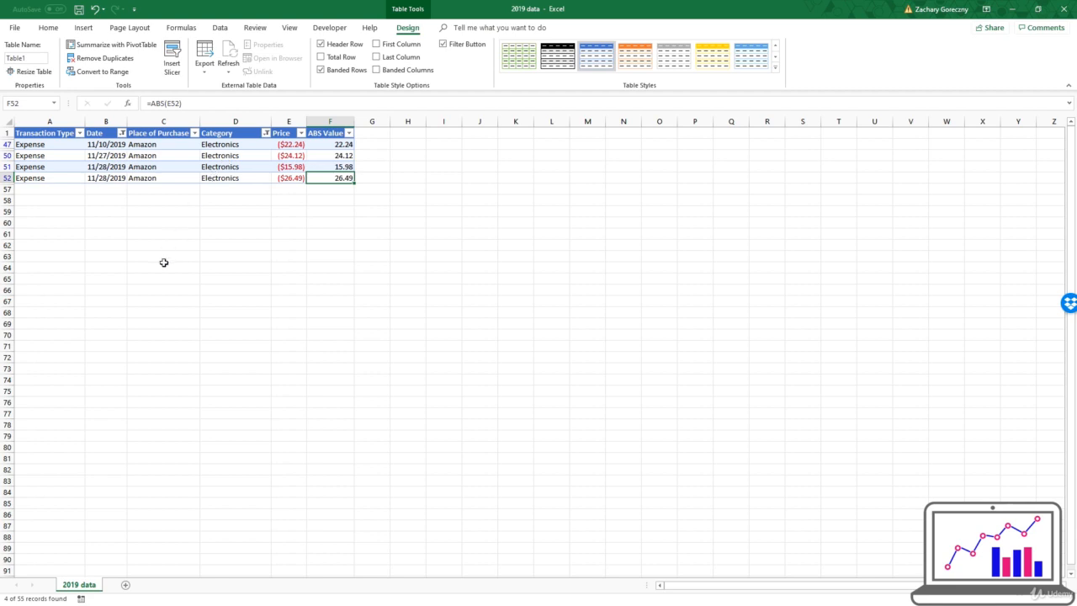
left_click(233, 189)
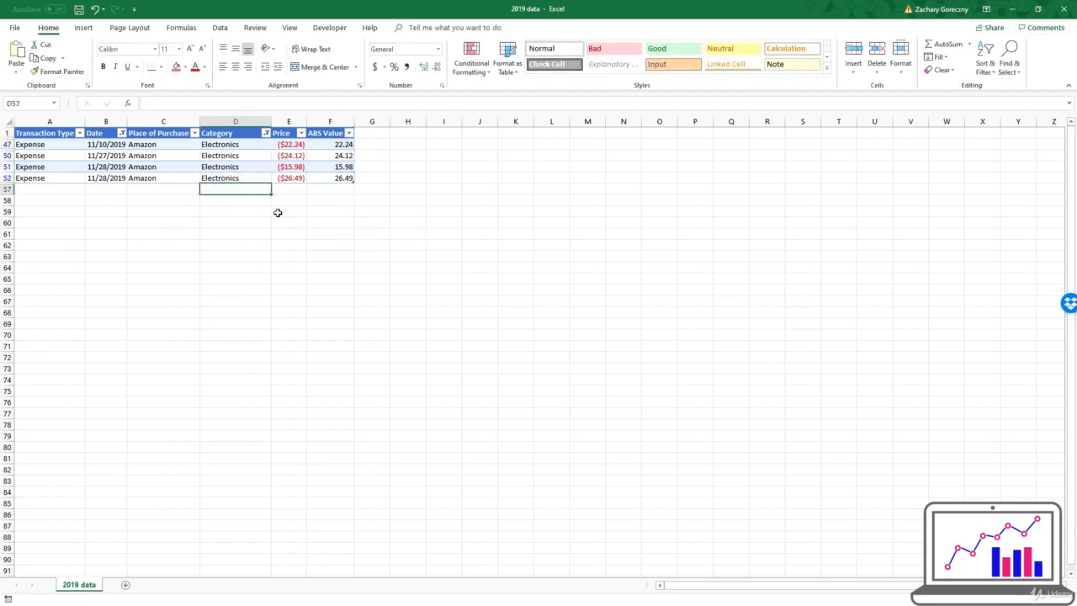
left_click_drag(188, 190, 231, 177)
left_click(254, 164)
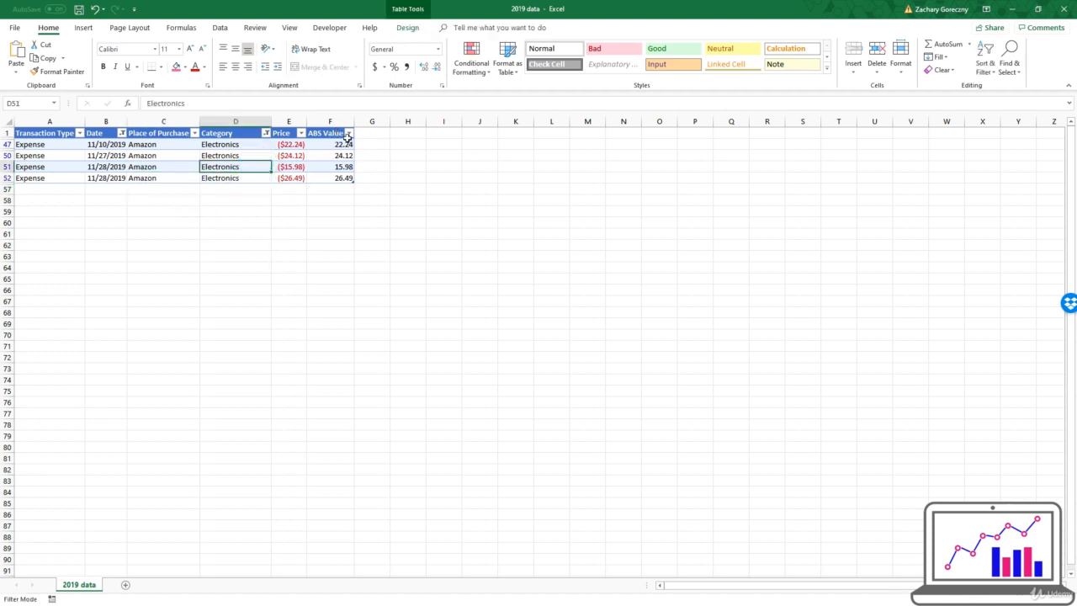
Step: Filter the ABS Value column to show only 15.98
left_click(348, 134)
left_click(238, 243)
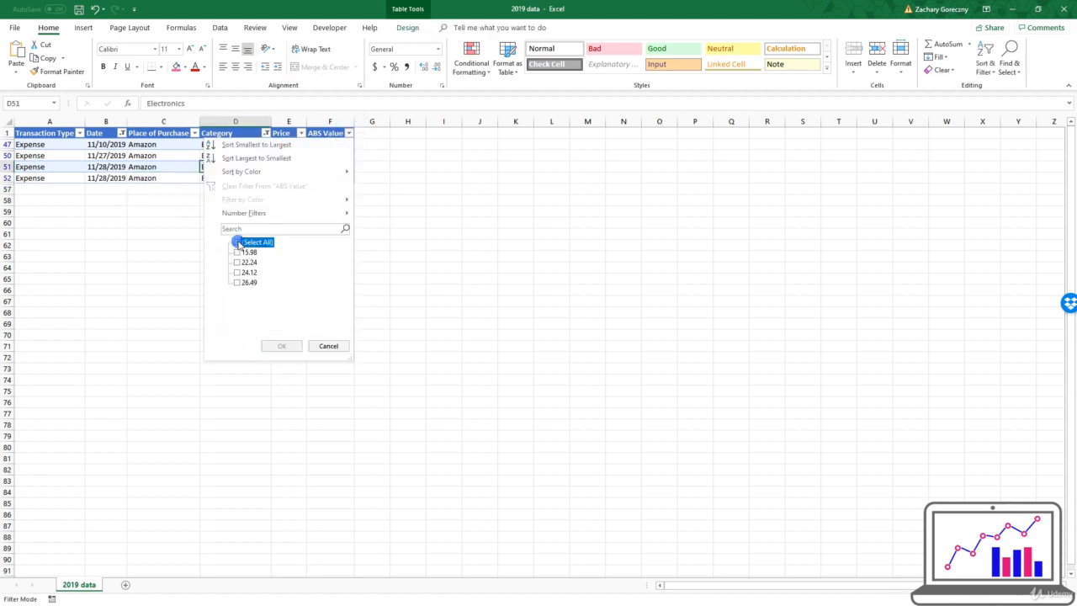
left_click(237, 252)
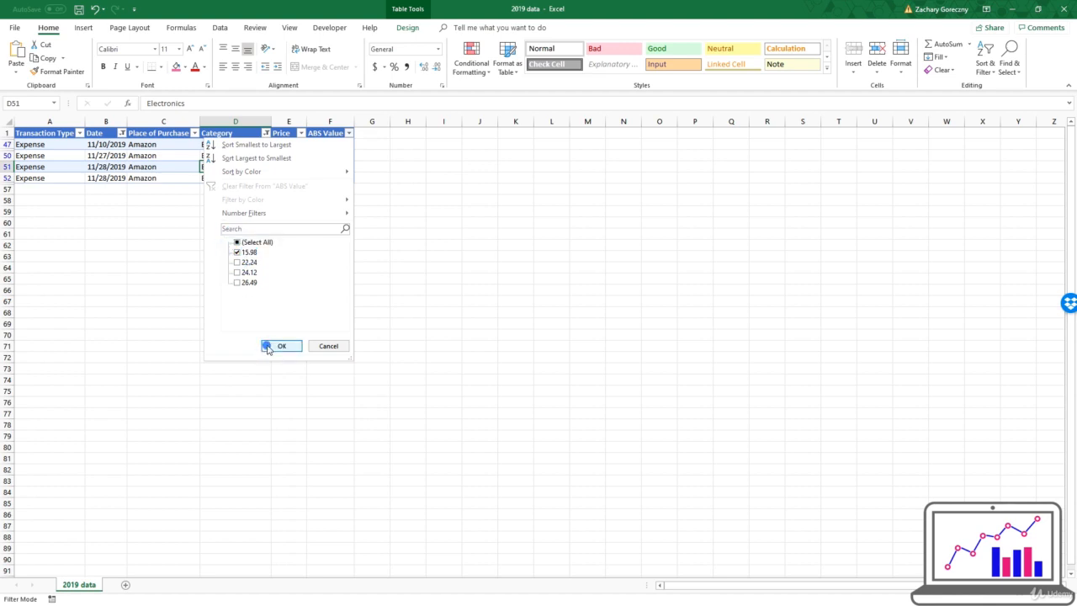
left_click(282, 346)
left_click(105, 189)
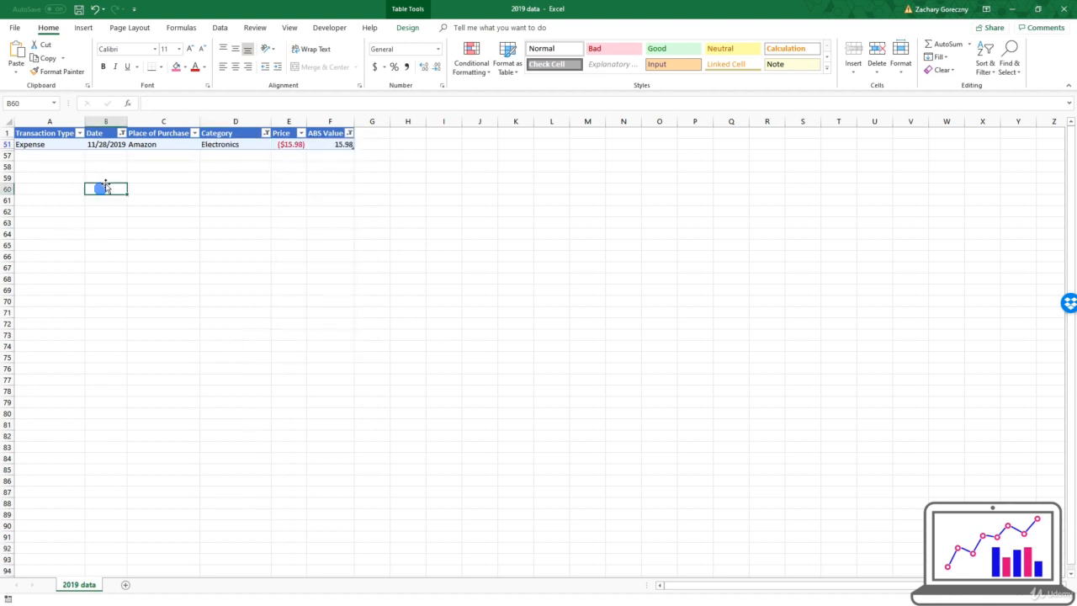
Step: Remove the ABS Value filter by reselecting all of its values
left_click(347, 133)
left_click(237, 243)
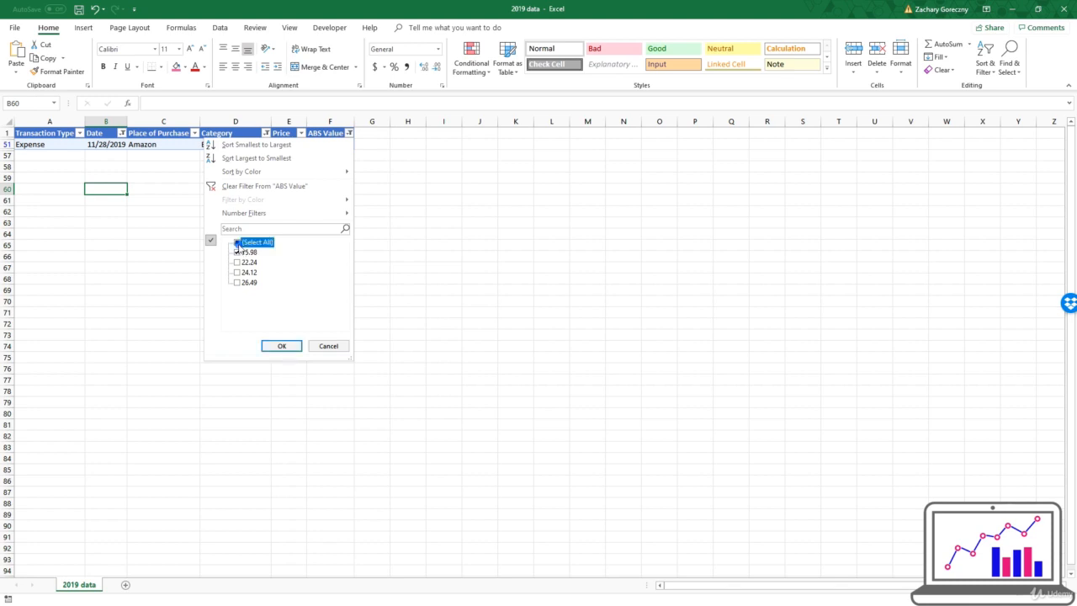
left_click(282, 345)
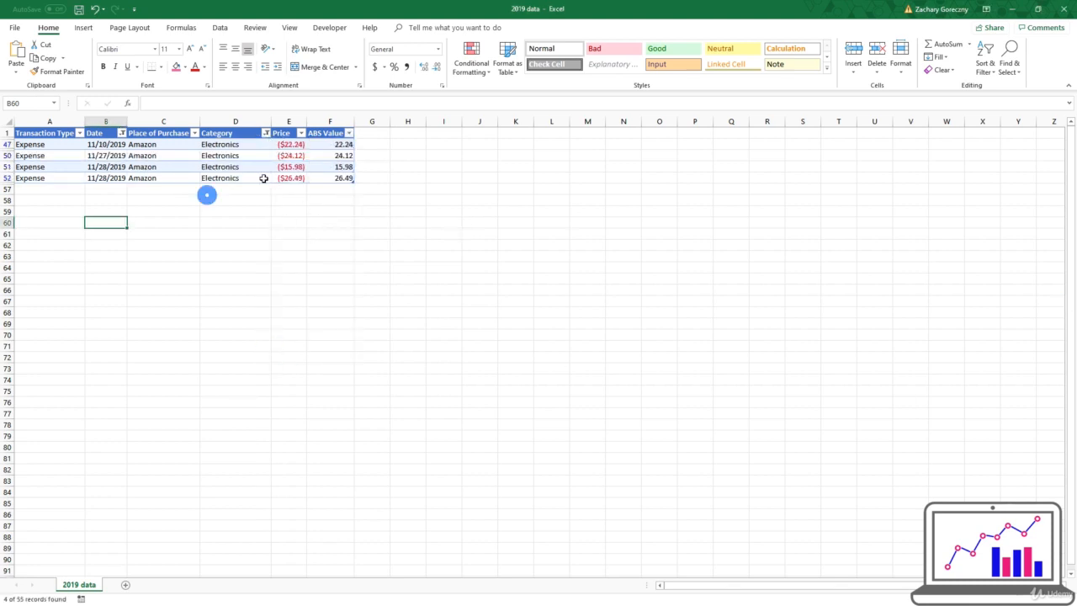
Step: Show all categories and all dates again by removing the Category and Date filters
left_click(265, 133)
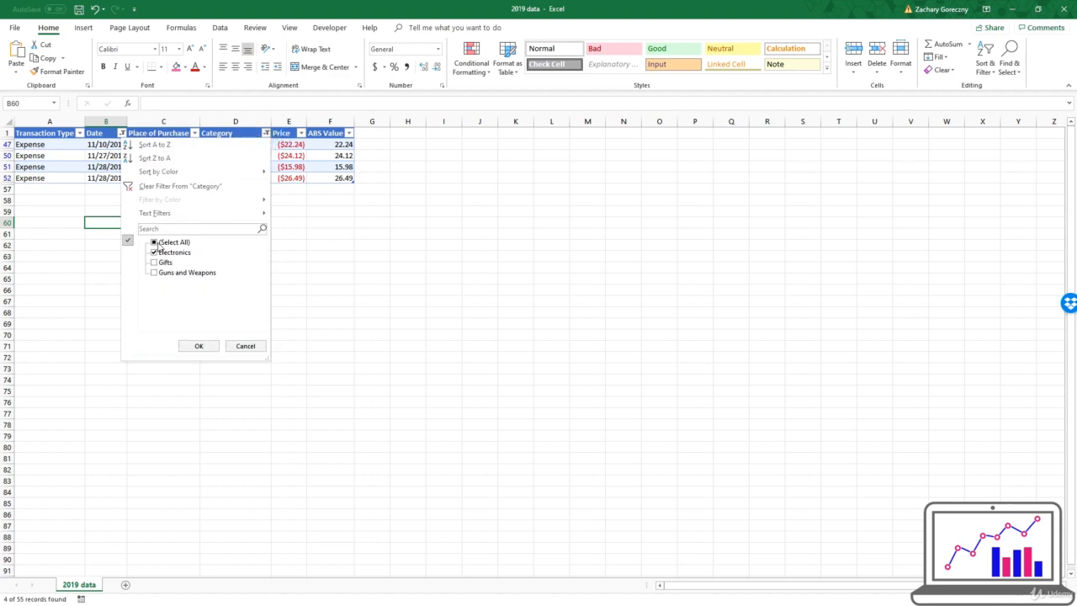
left_click(154, 242)
left_click(205, 348)
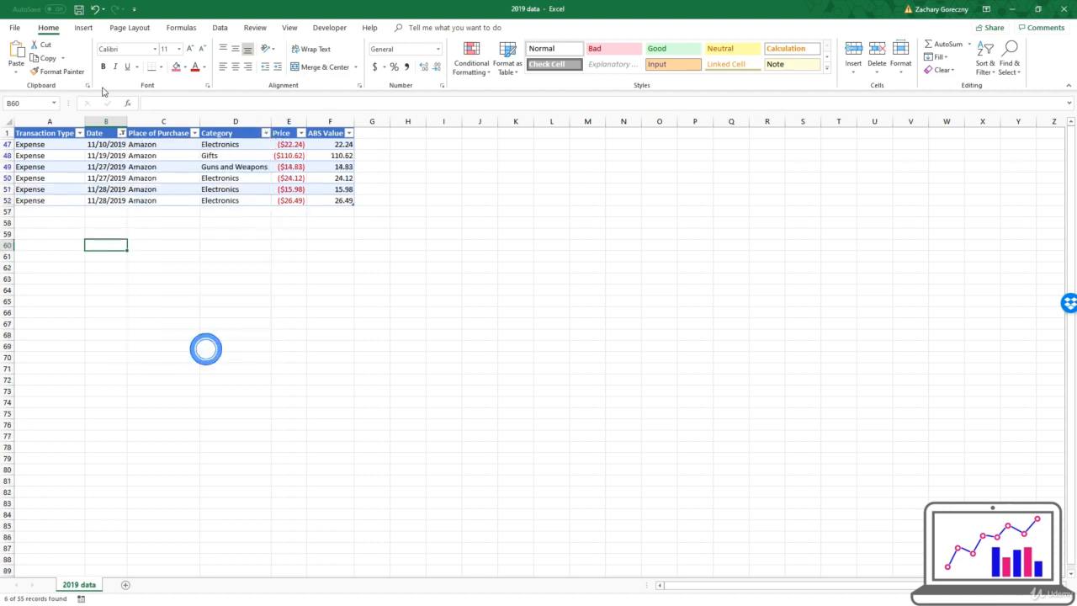
left_click(122, 133)
left_click(37, 243)
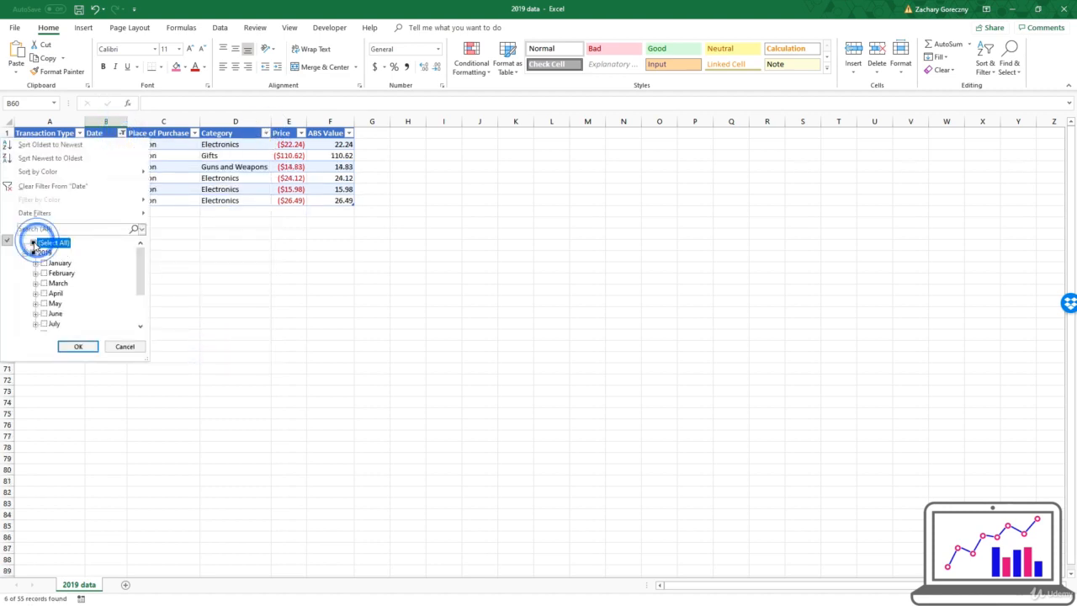
left_click(84, 347)
Step: Add a total row to the table and select its ABS Value total
left_click(194, 223)
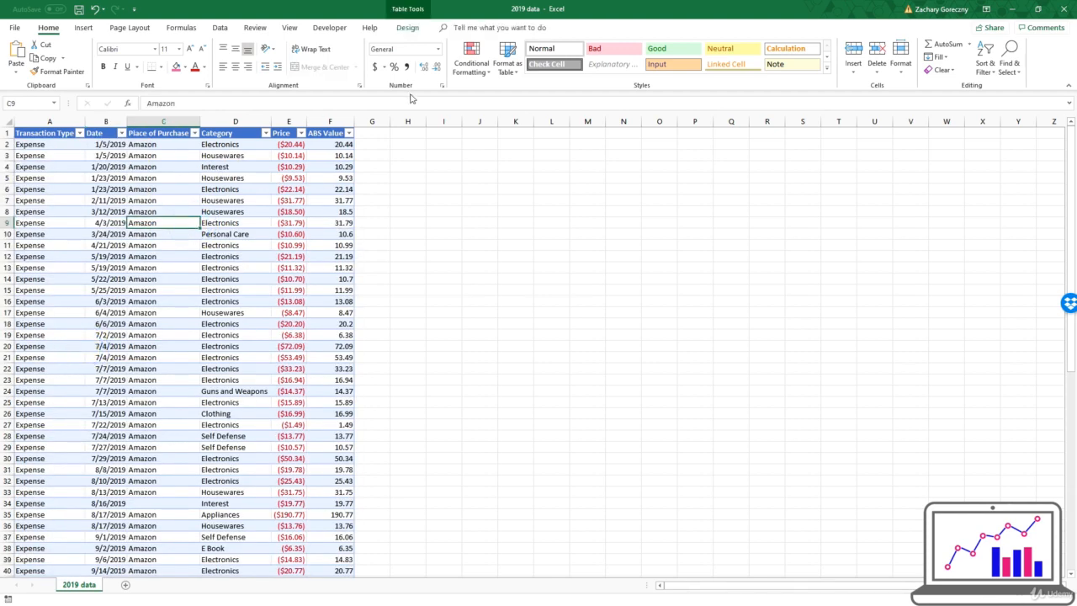
left_click(408, 27)
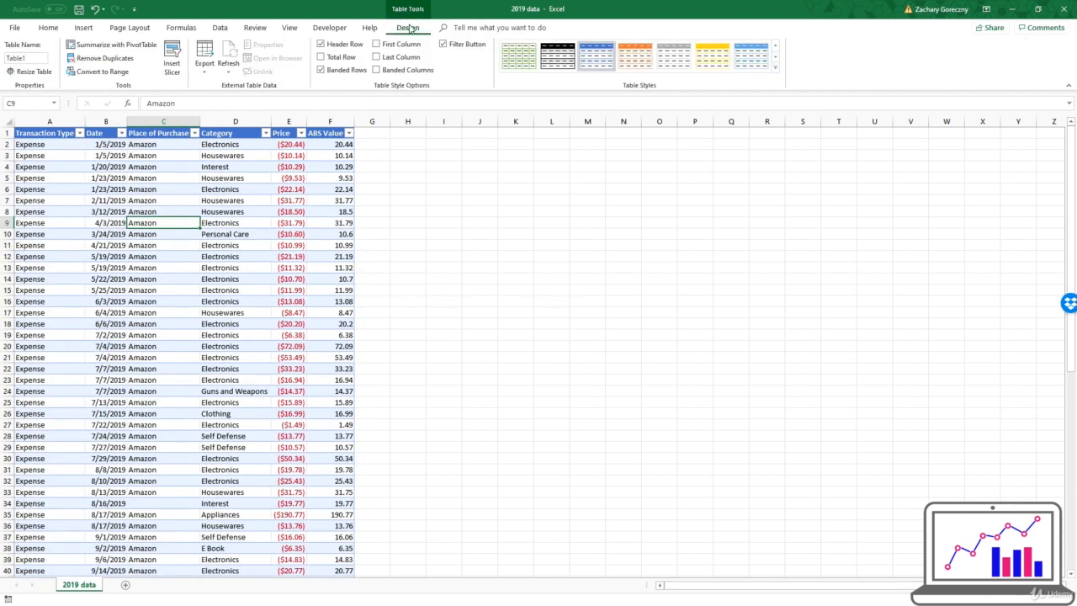
left_click(320, 56)
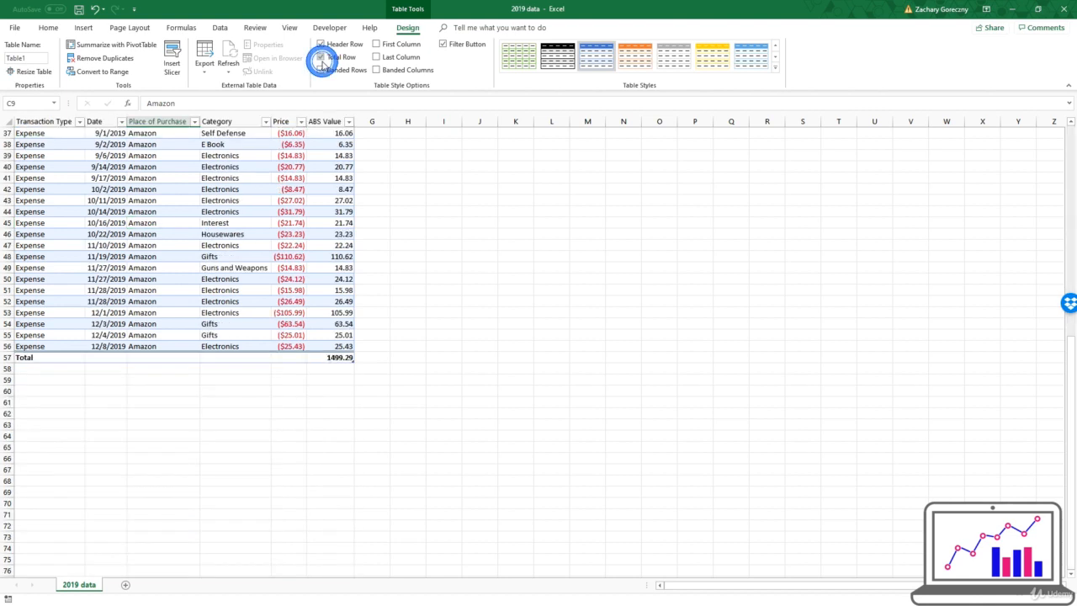
left_click(333, 372)
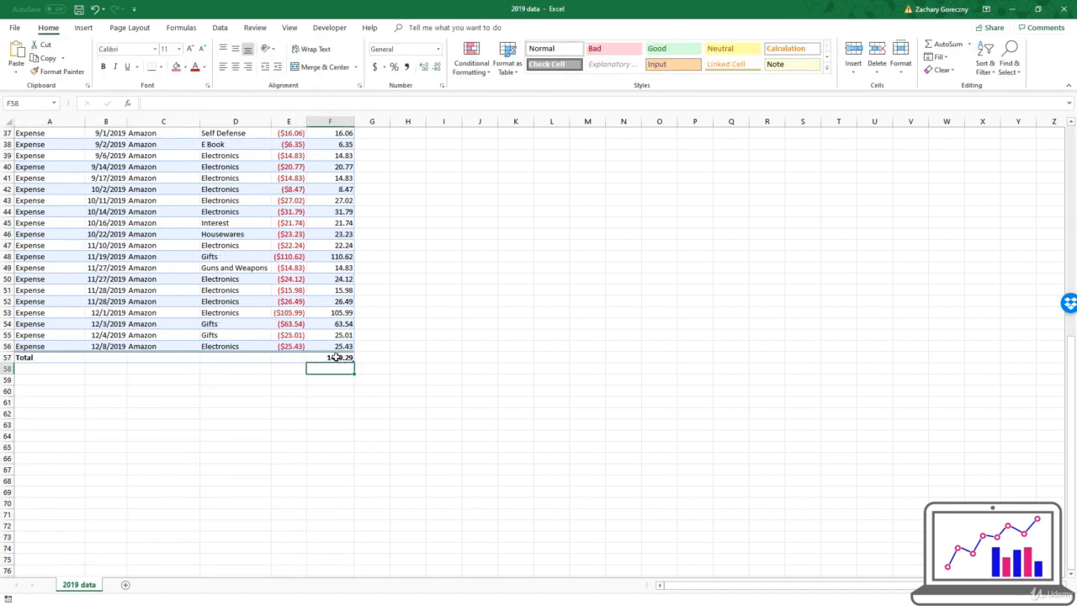
left_click(335, 357)
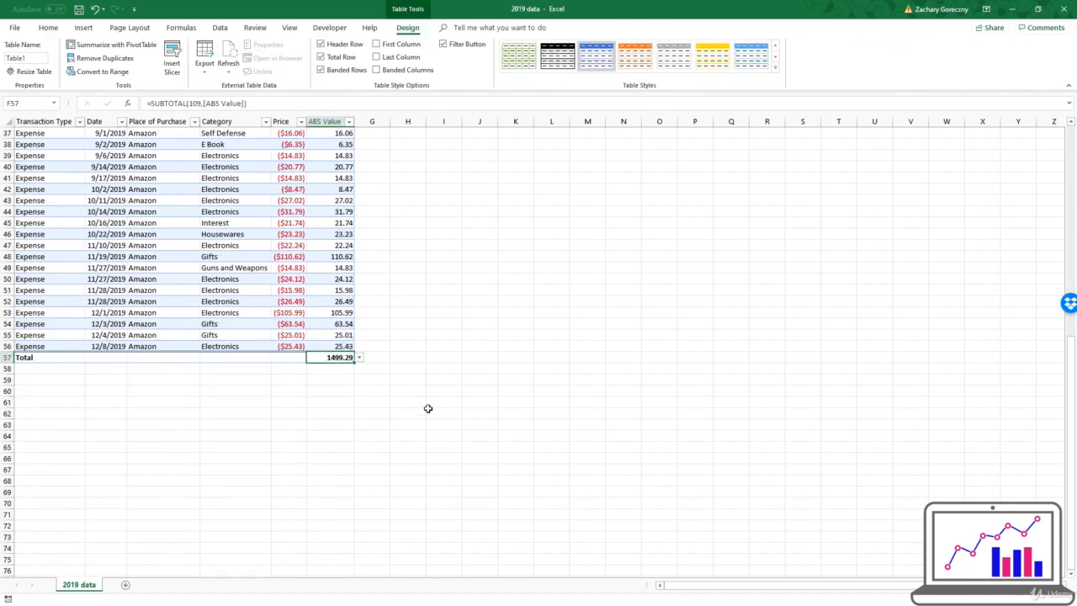
Step: Apply the dollar accounting format to the ABS Value cells F2:F57, including the total
scroll(307, 311, "up", 12)
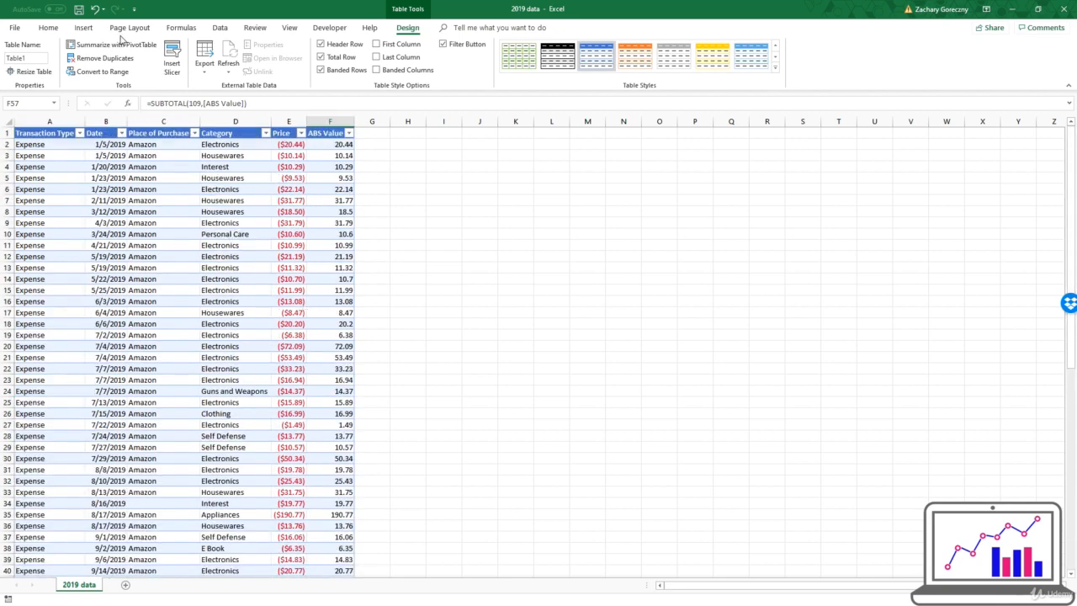
left_click(48, 27)
left_click(336, 143)
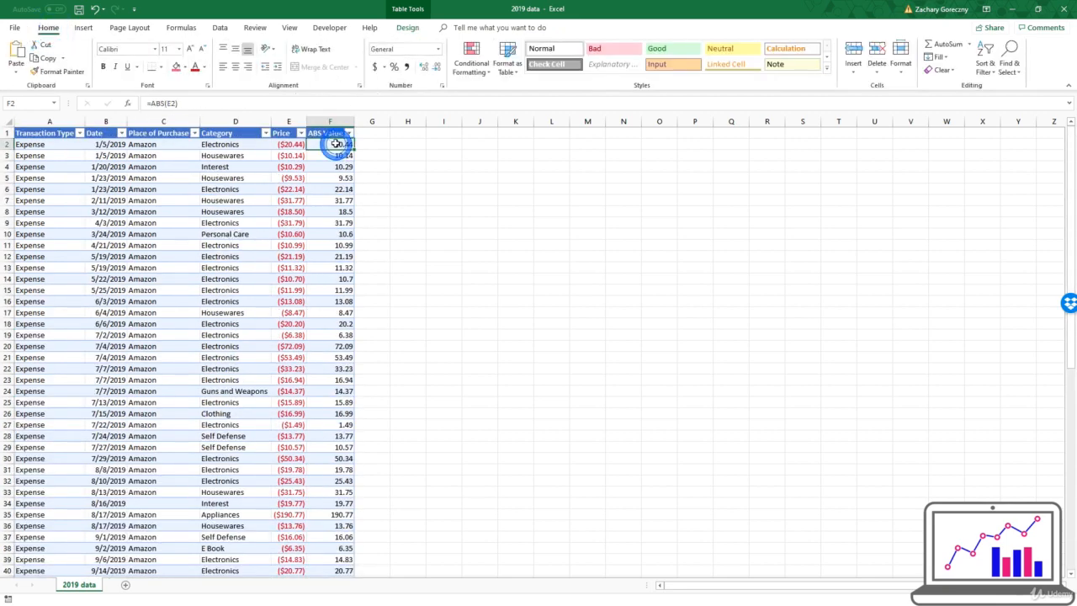
left_click_drag(335, 144, 337, 563)
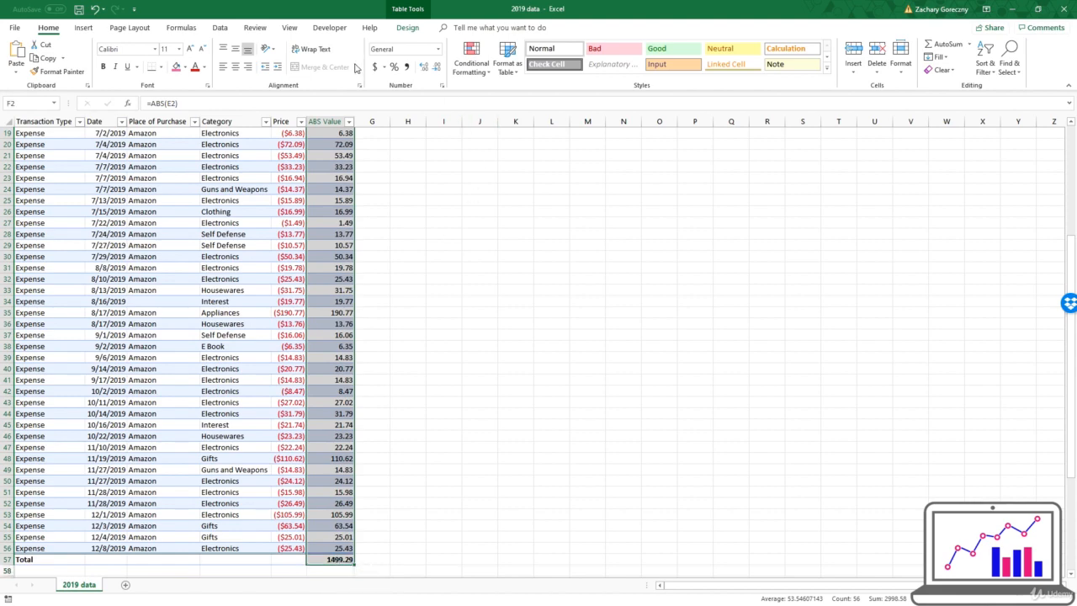
left_click(375, 67)
left_click(346, 347)
scroll(310, 255, "down", 7)
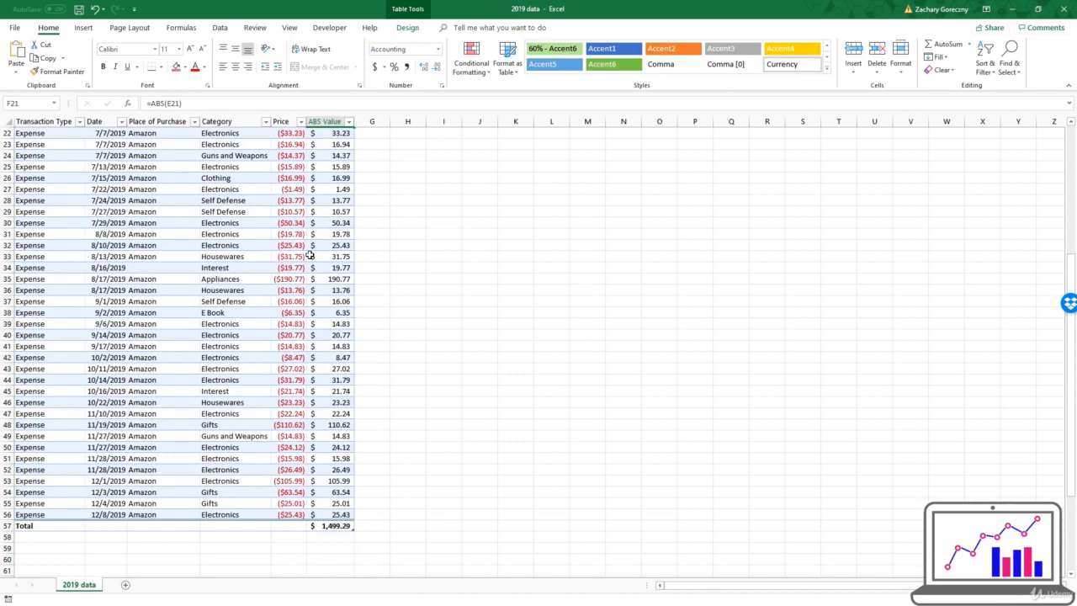
Step: Check the formatted ABS values in the last rows and the formula of the table's total
scroll(309, 255, "down", 4)
left_click(335, 413)
left_click(344, 370)
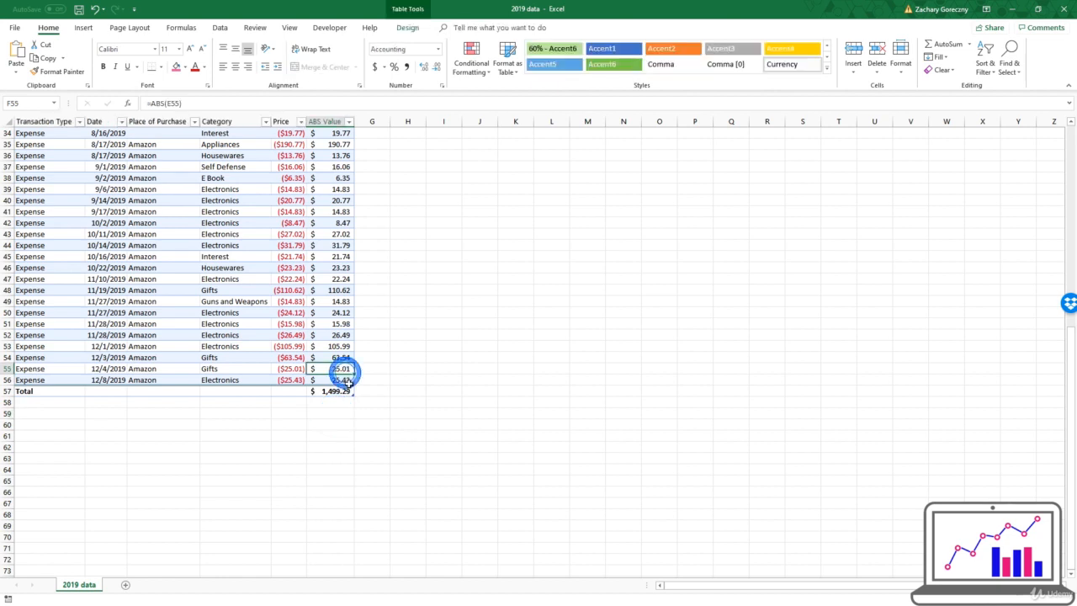
left_click(341, 401)
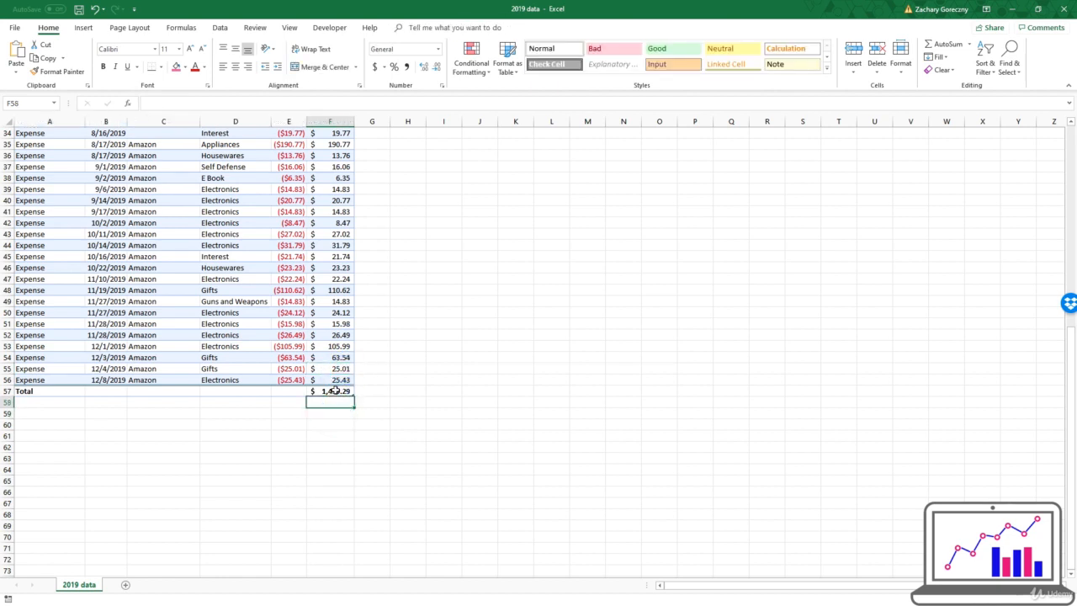
left_click(337, 382)
left_click_drag(106, 241, 158, 356)
left_click(168, 309)
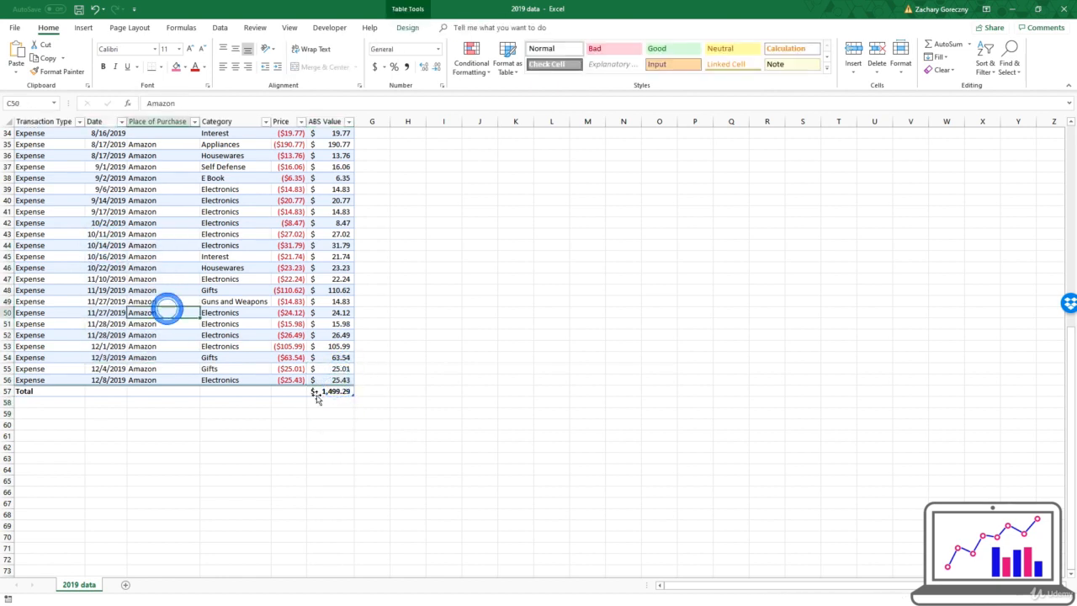
left_click(323, 392)
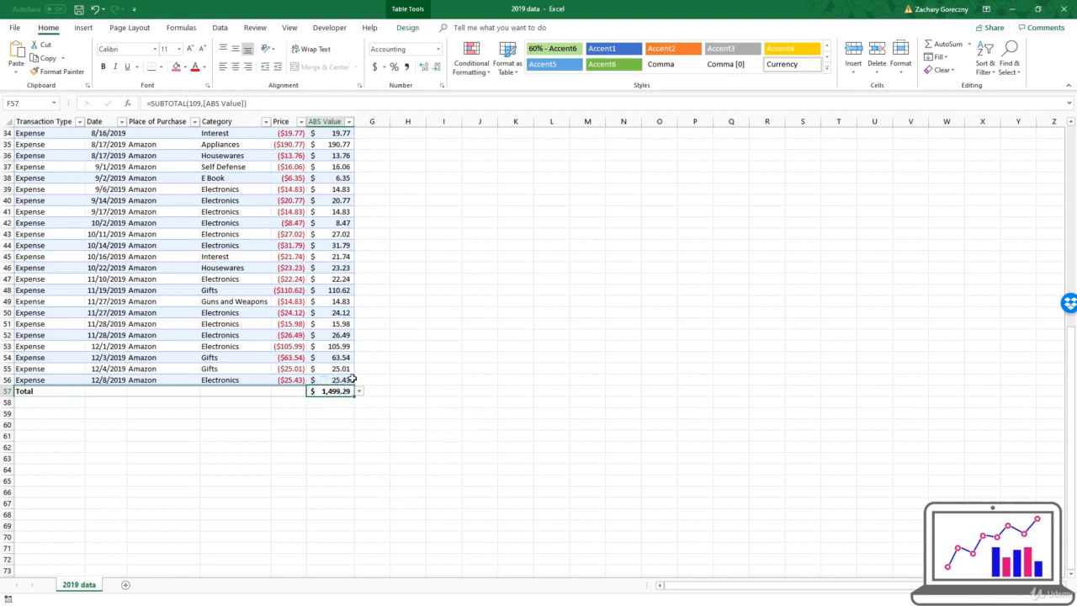
left_click(319, 358)
scroll(252, 264, "up", 11)
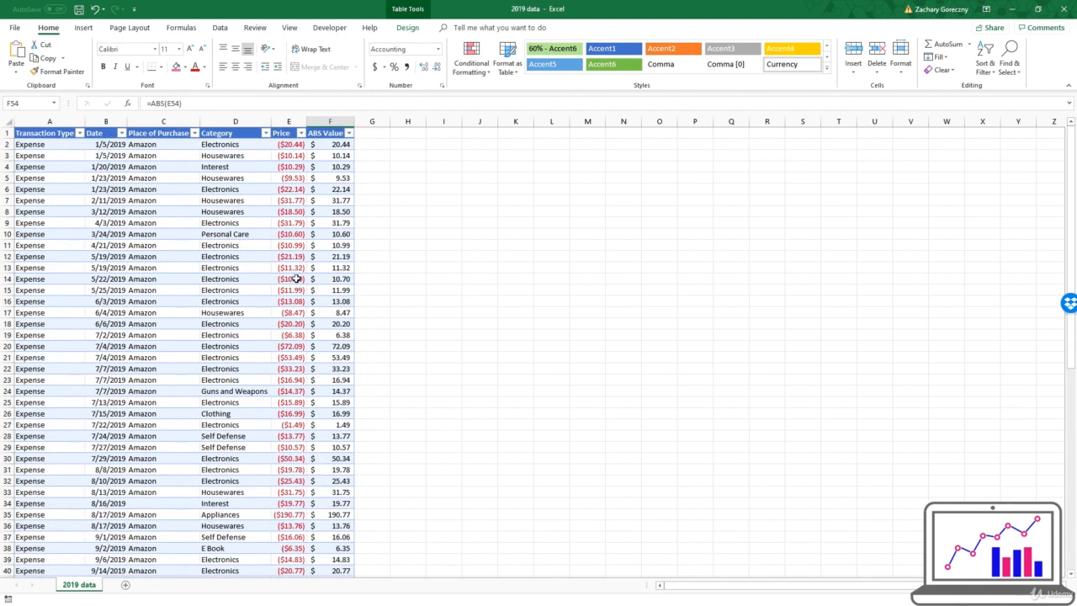
Step: Review the entries in the Category column from the first row down to the table's last row
left_click(208, 218)
left_click_drag(221, 155, 248, 390)
left_click(249, 392)
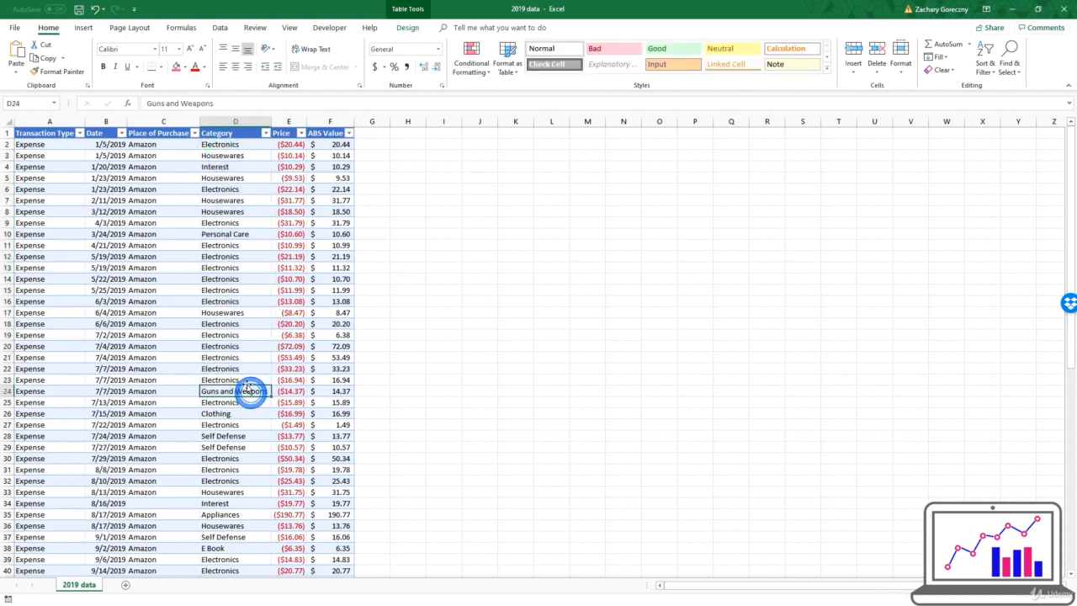
scroll(244, 344, "down", 3)
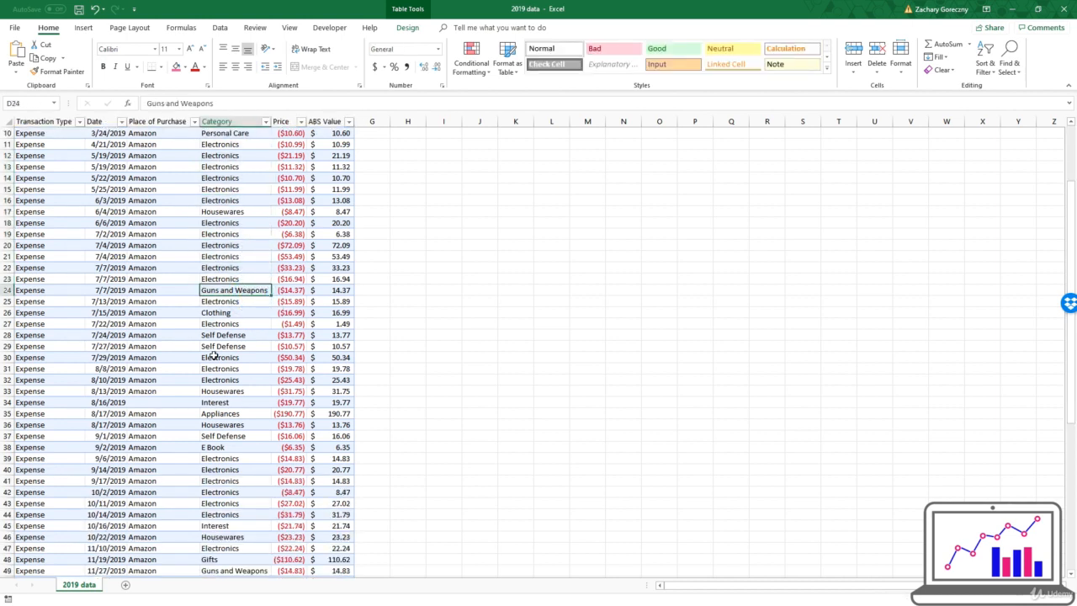
left_click_drag(240, 334, 281, 413)
left_click(235, 427)
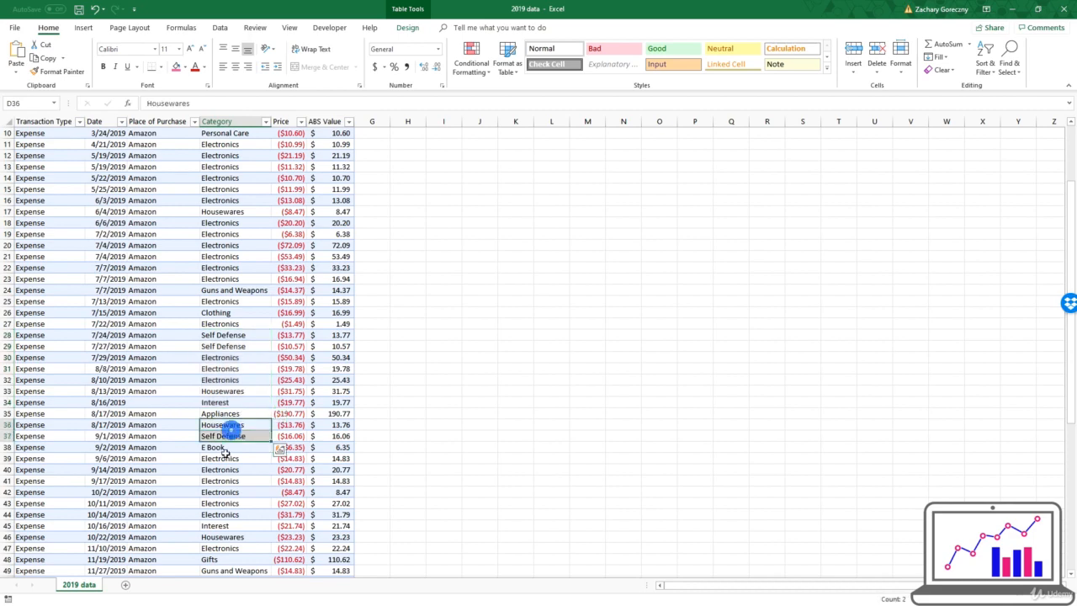
left_click(225, 454)
left_click(229, 491)
scroll(231, 471, "down", 6)
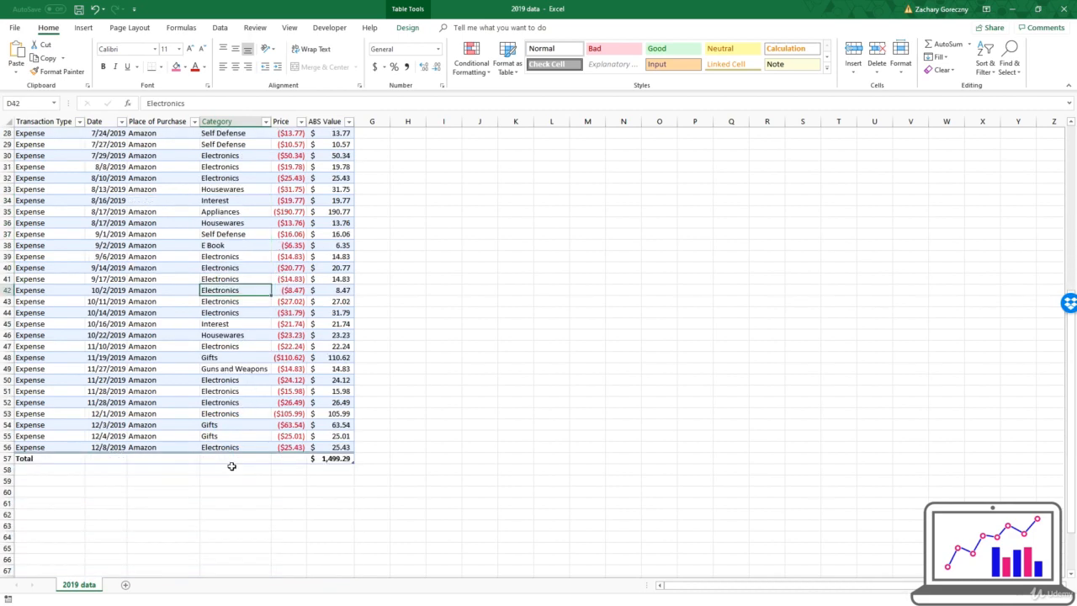
scroll(230, 464, "up", 8)
scroll(223, 423, "up", 1)
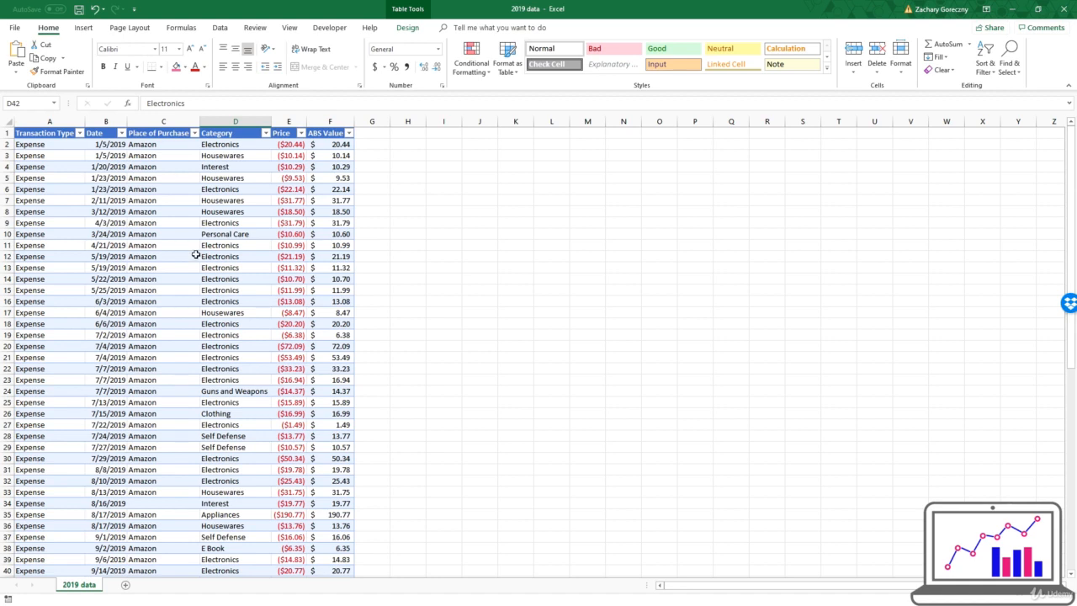
left_click(182, 201)
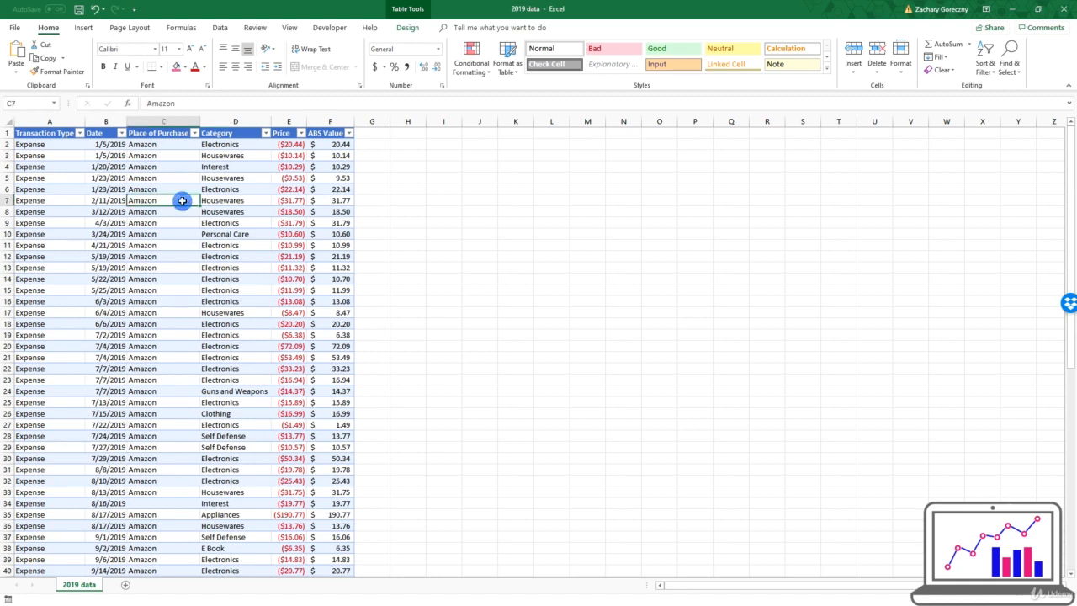
Step: Switch the ABS Value calculation in the table's total row to Average
left_click(202, 189)
scroll(283, 196, "down", 1)
scroll(284, 196, "down", 10)
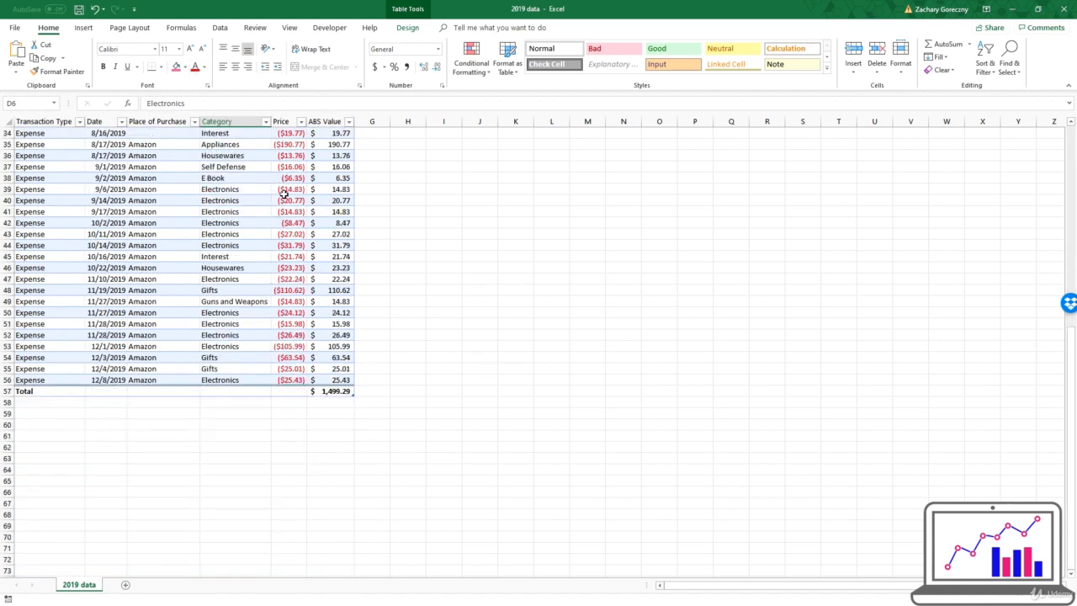
scroll(372, 539, "up", 7)
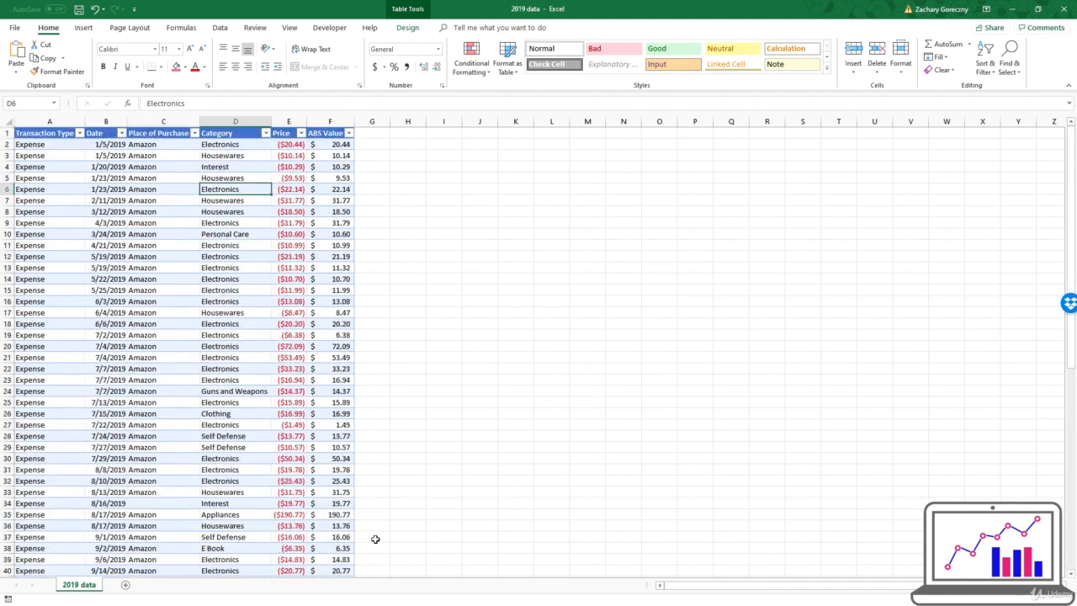
scroll(377, 500, "down", 7)
left_click(334, 390)
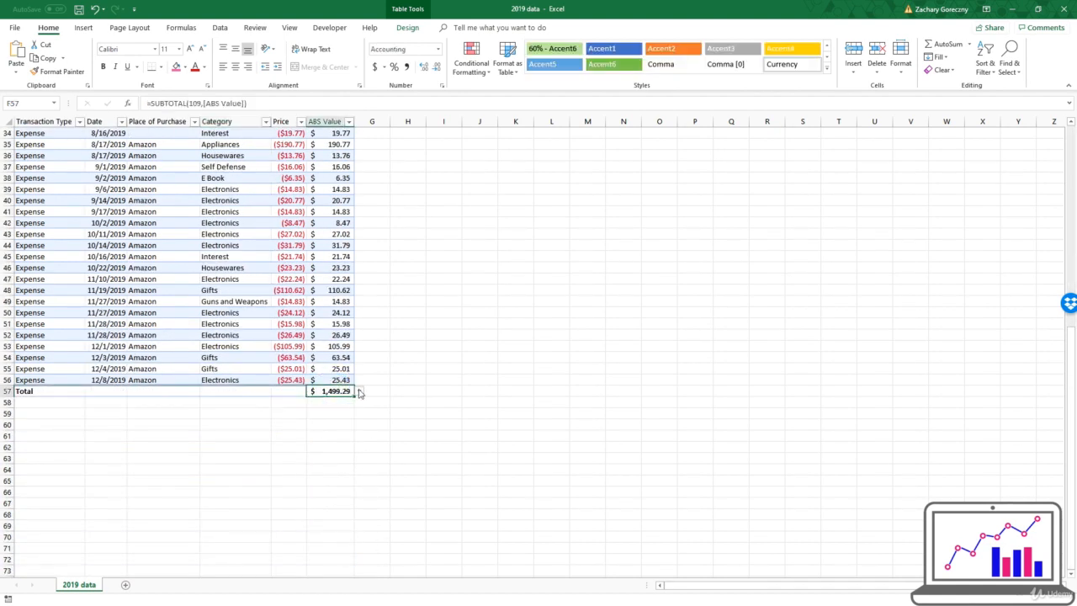
left_click(359, 390)
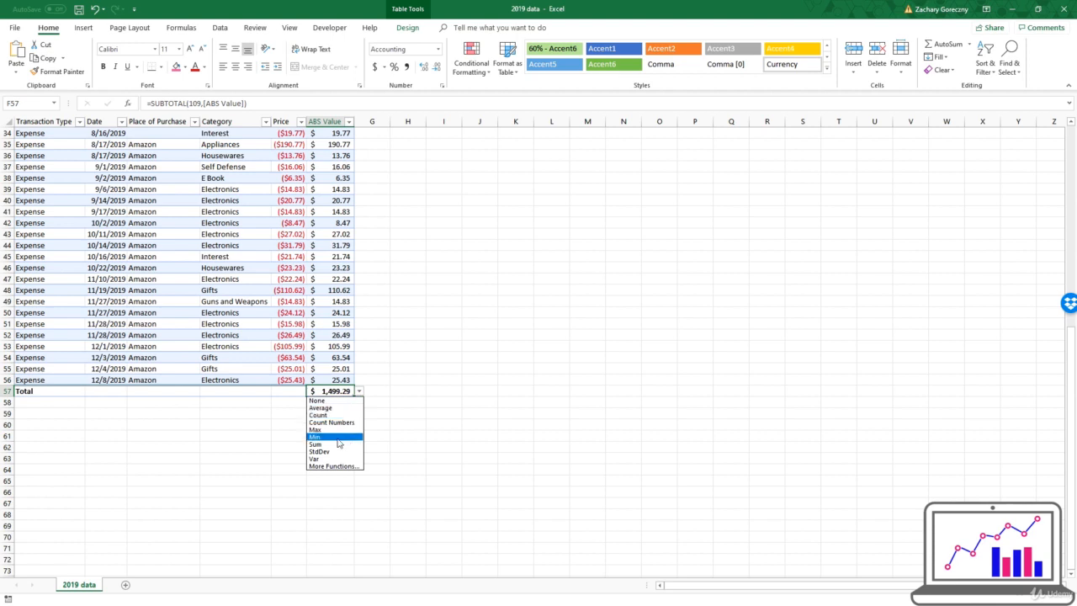
left_click(324, 408)
left_click(366, 378)
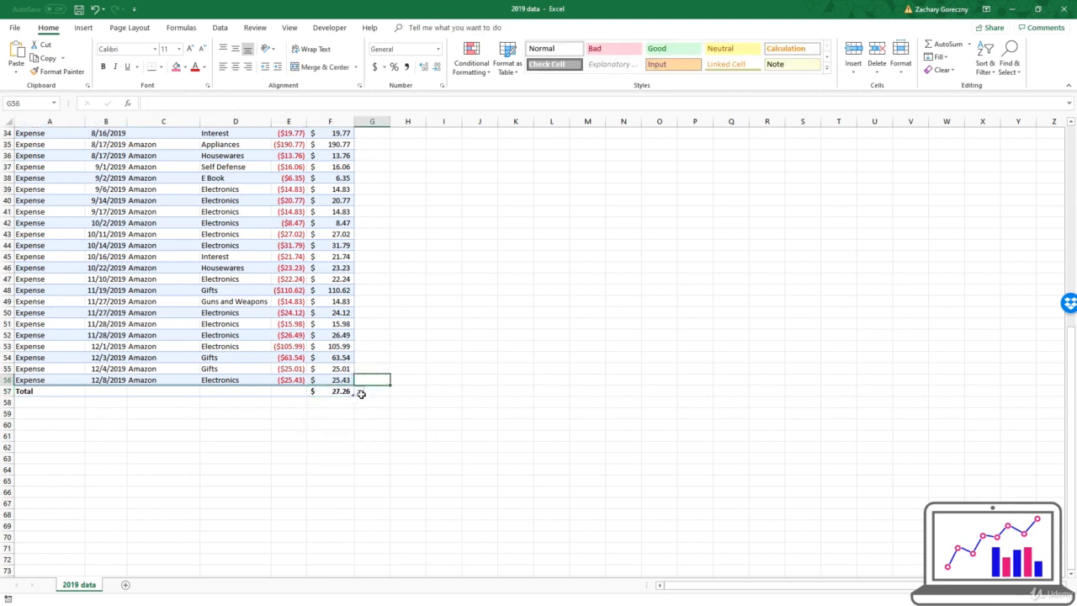
Step: Change the total row's ABS Value calculation to Max and then to Min
left_click(358, 392)
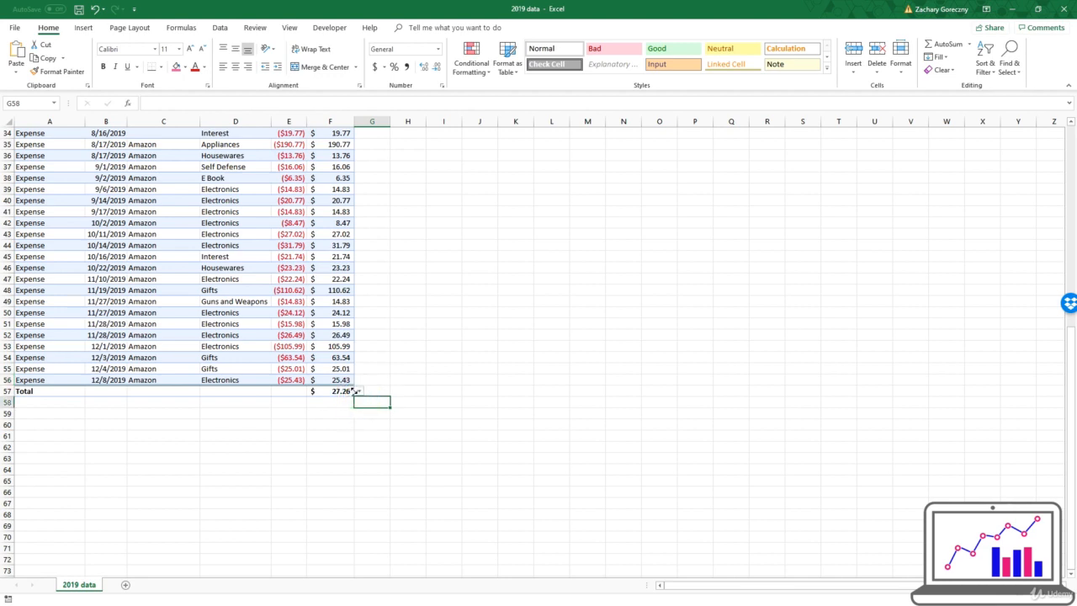
left_click(350, 390)
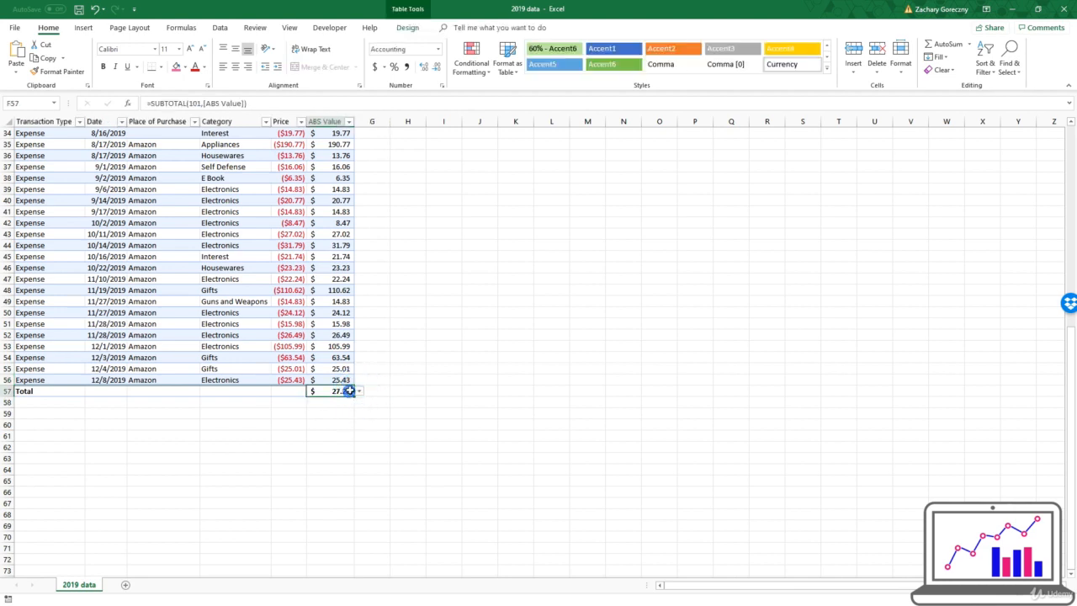
left_click(359, 391)
left_click(327, 430)
left_click(359, 391)
left_click(334, 441)
Step: Set the total row's ABS Value calculation to StdDev
left_click(359, 391)
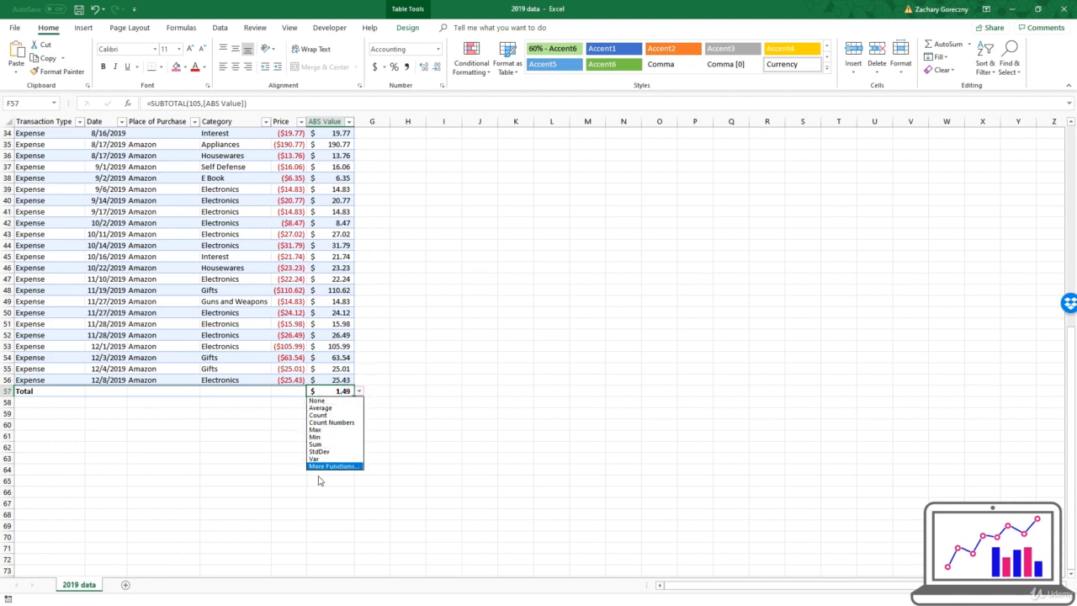
left_click(315, 452)
left_click(223, 320)
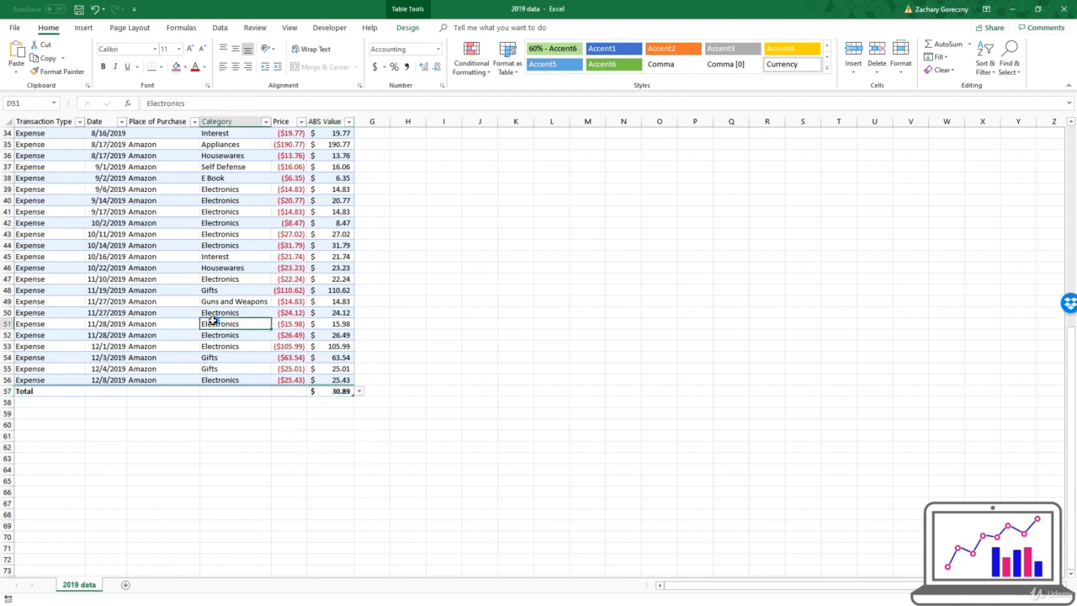
left_click_drag(134, 219, 380, 503)
left_click(334, 369)
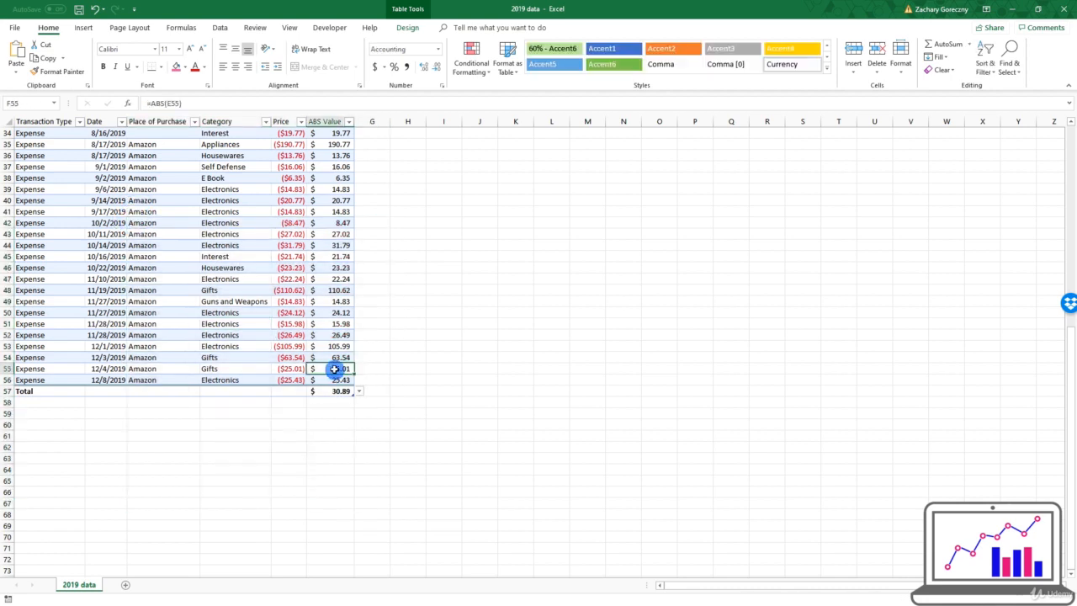
left_click_drag(274, 320, 385, 411)
left_click(370, 410)
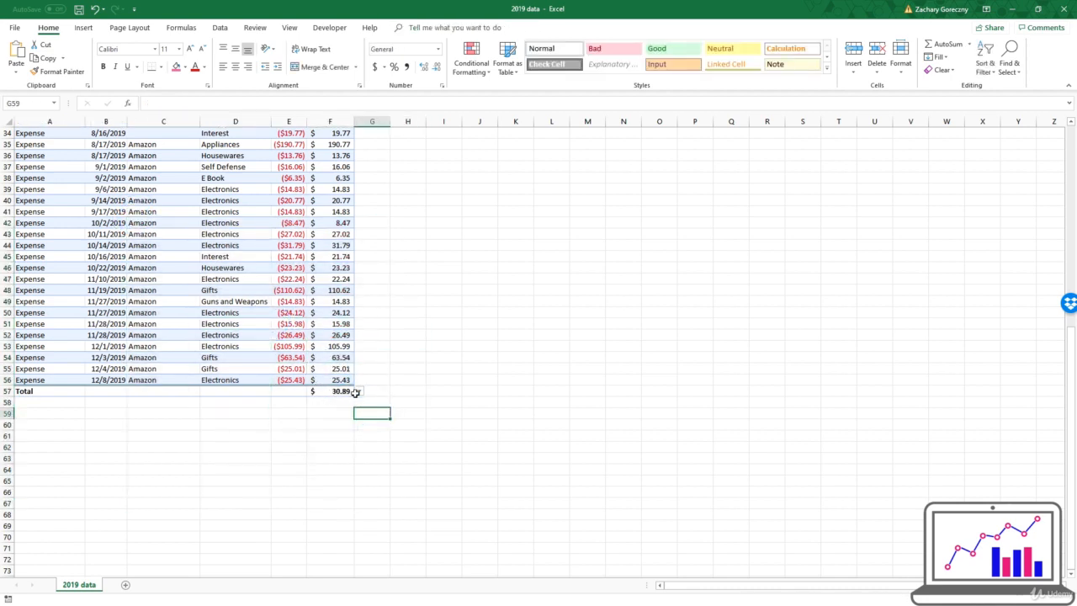
Step: Set the ABS Value calculation in the total row to Var
left_click(361, 392)
left_click(349, 393)
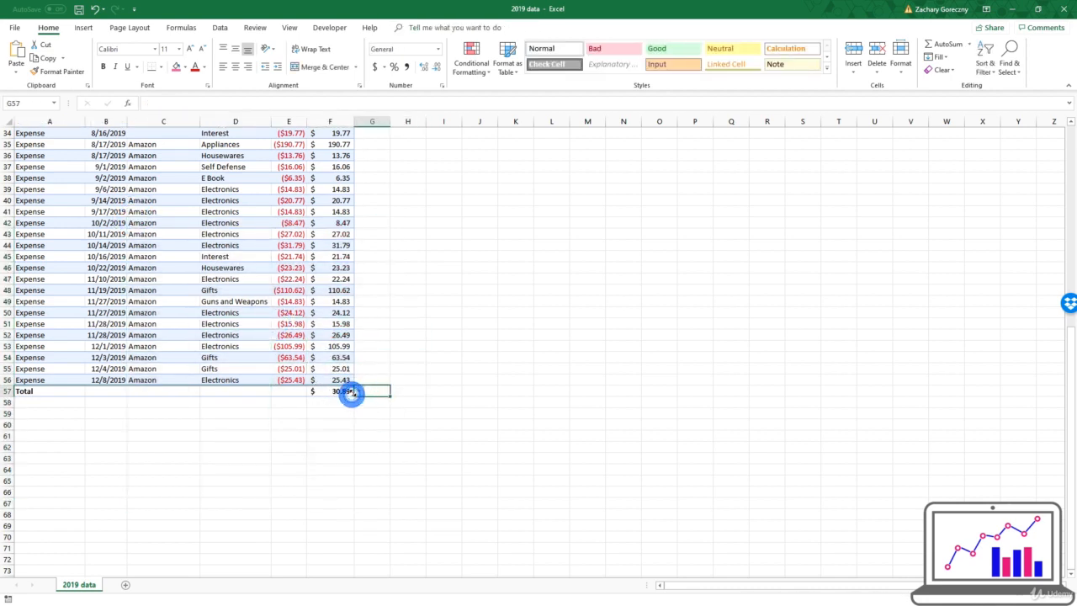
left_click(360, 392)
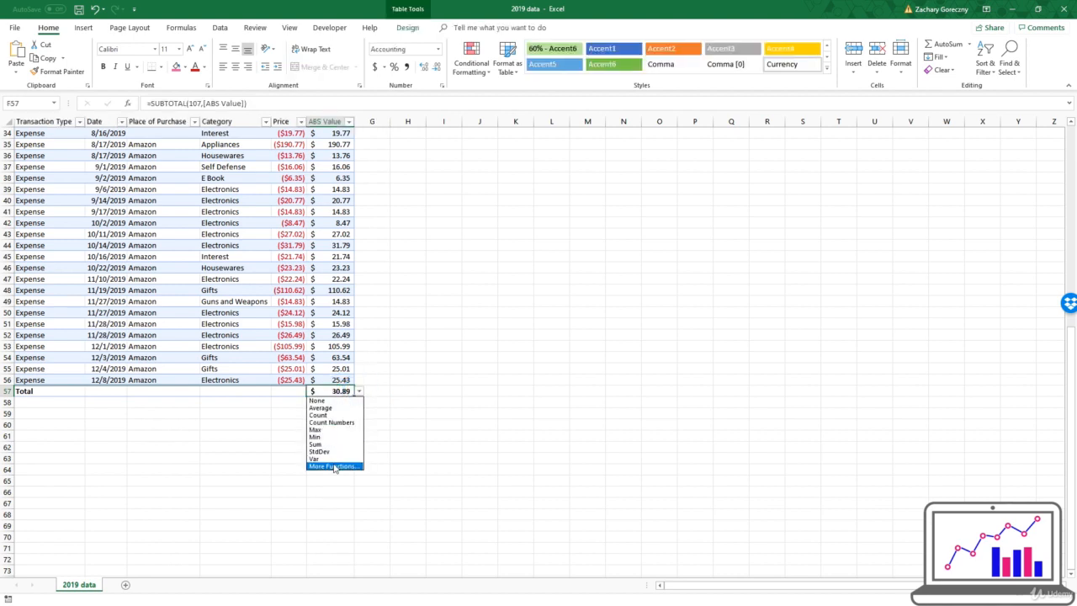
left_click(333, 458)
Step: Try Count as the total row's ABS Value calculation, then return it to Sum
left_click(359, 392)
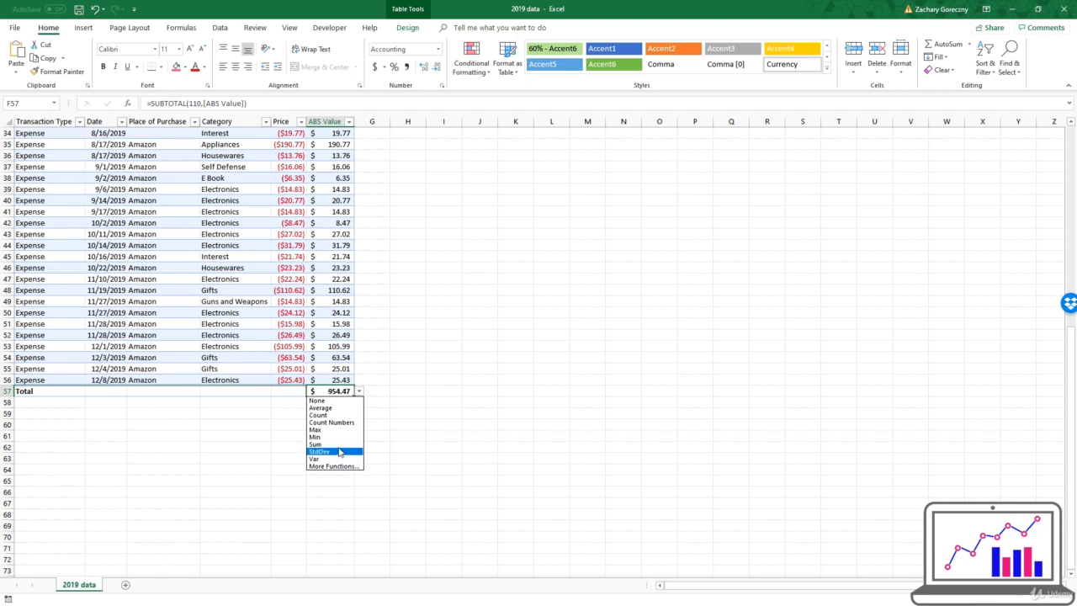
left_click(332, 415)
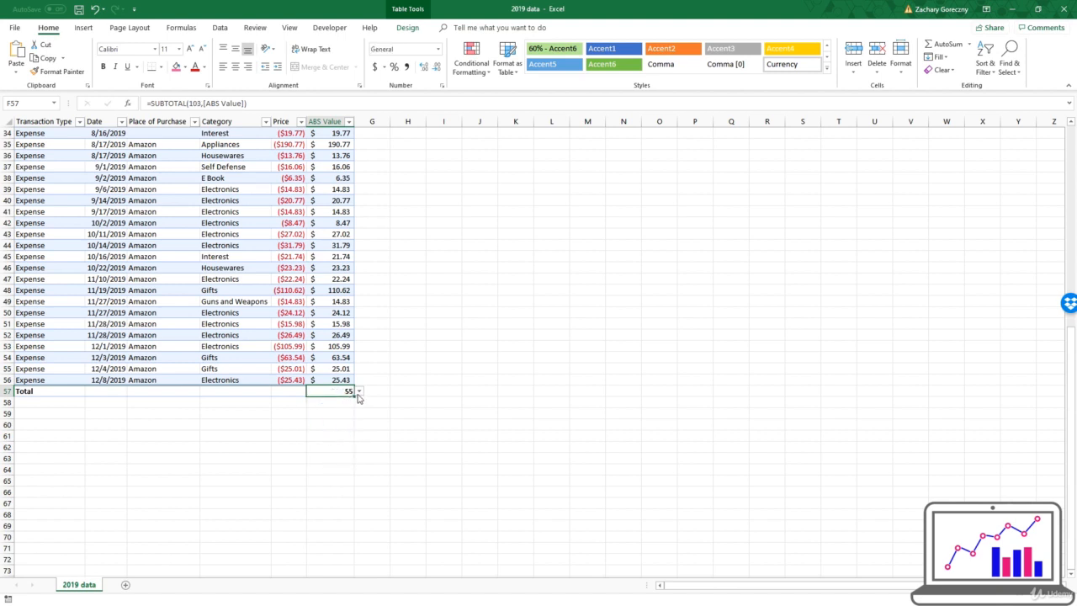
left_click(357, 391)
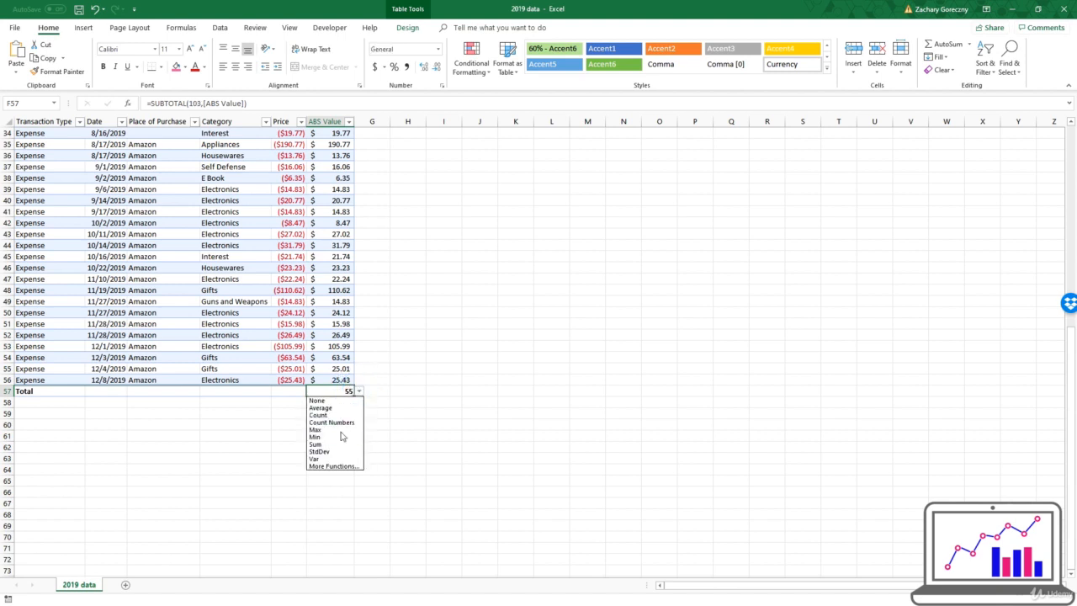
left_click(341, 444)
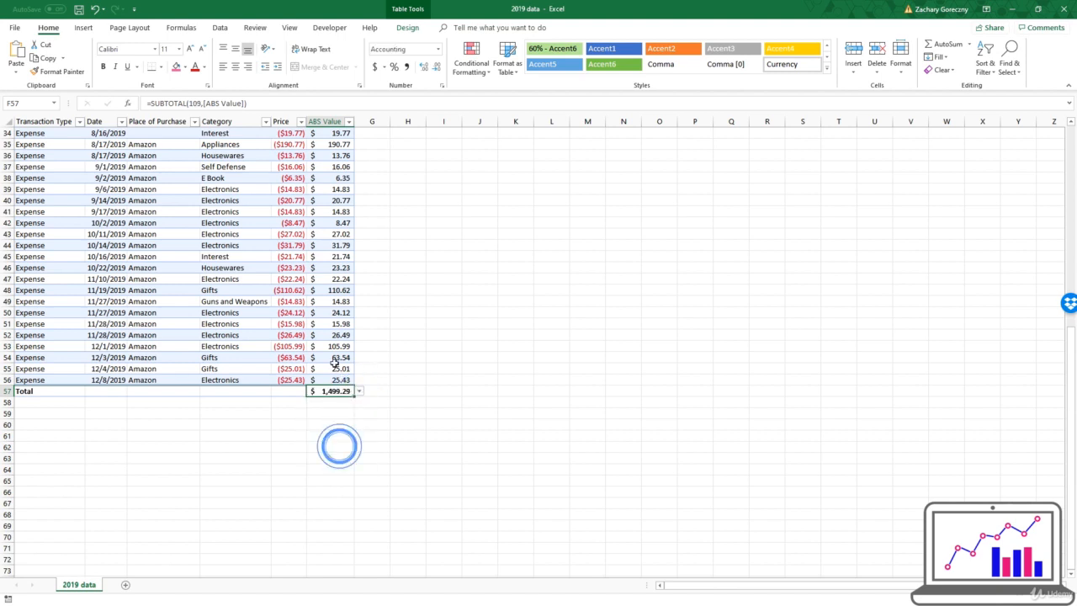
Step: Filter the Category column to show only Electronics
left_click_drag(325, 212, 330, 395)
left_click(264, 281)
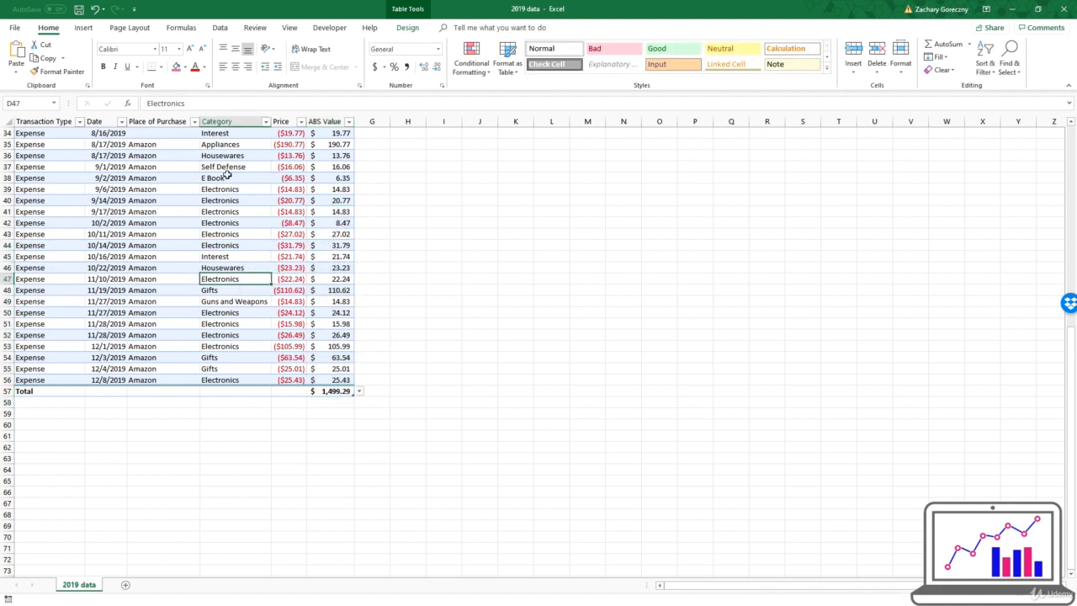
scroll(227, 193, "up", 1)
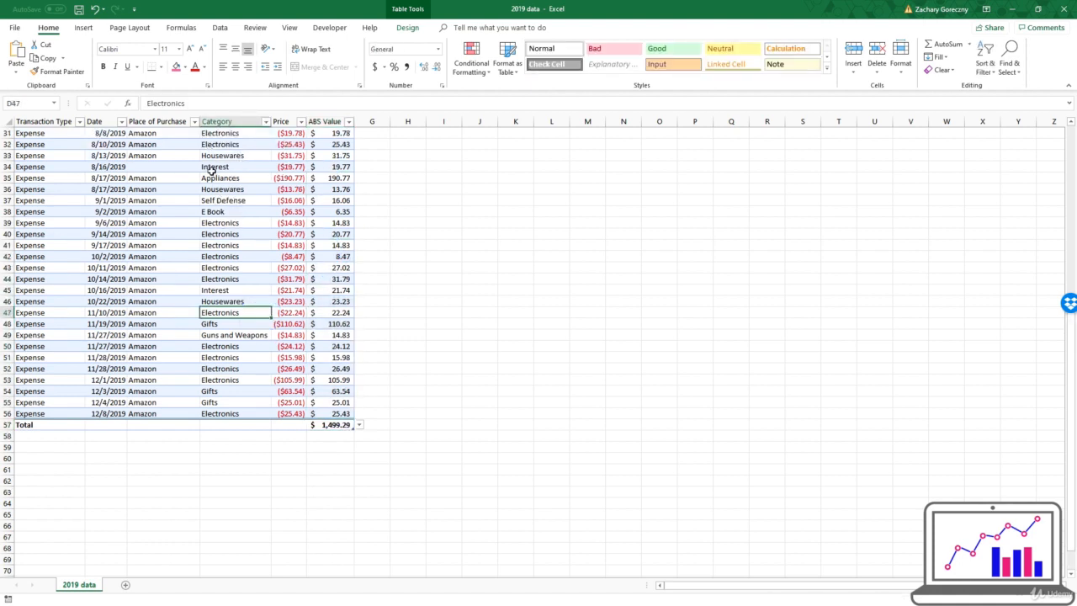
scroll(206, 199, "up", 2)
scroll(164, 138, "up", 8)
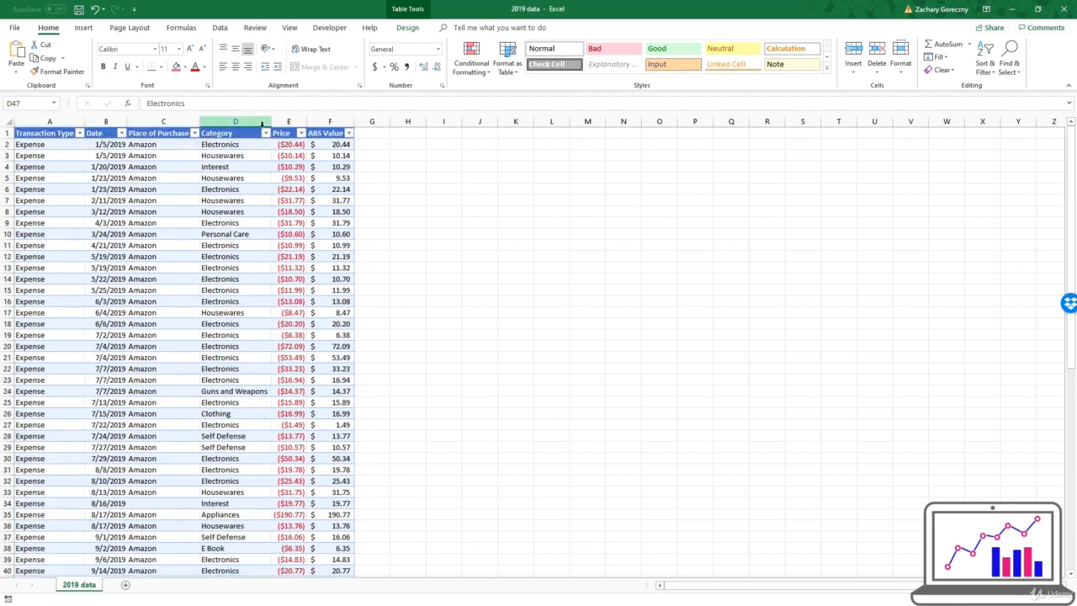
left_click(265, 133)
left_click(155, 242)
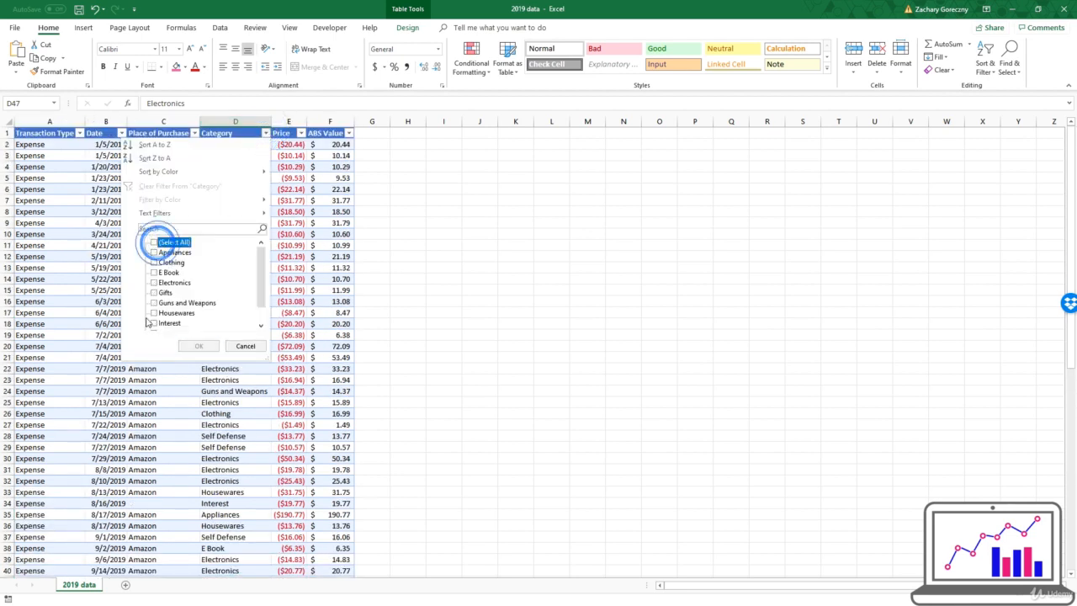
left_click(154, 283)
left_click(198, 346)
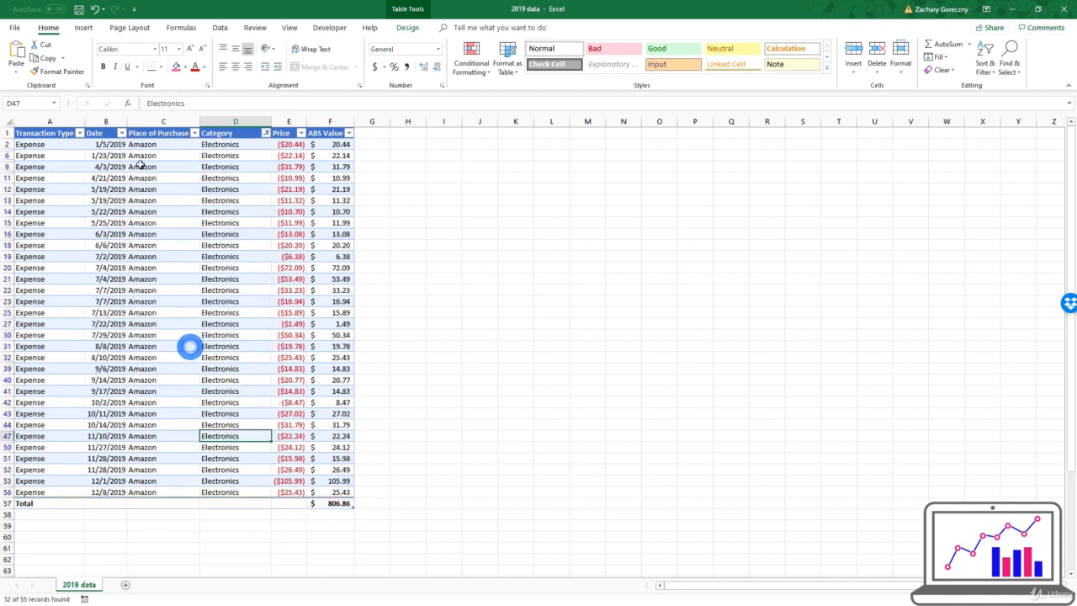
Step: Filter the Date column to show only November 2019
left_click(120, 133)
scroll(72, 293, "down", 2)
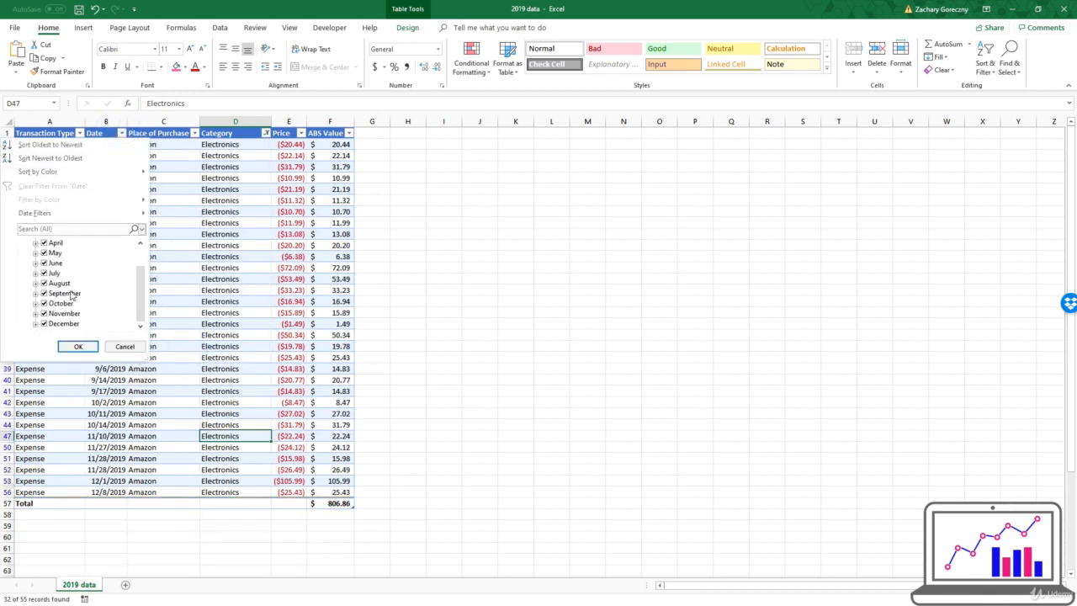
scroll(39, 312, "up", 2)
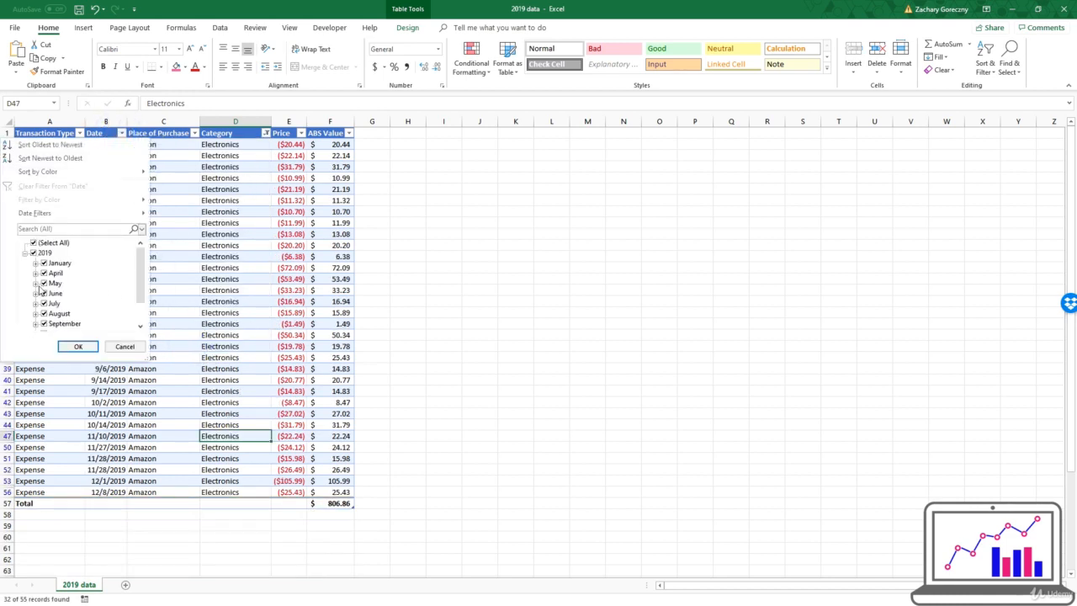
left_click(34, 243)
scroll(44, 283, "down", 2)
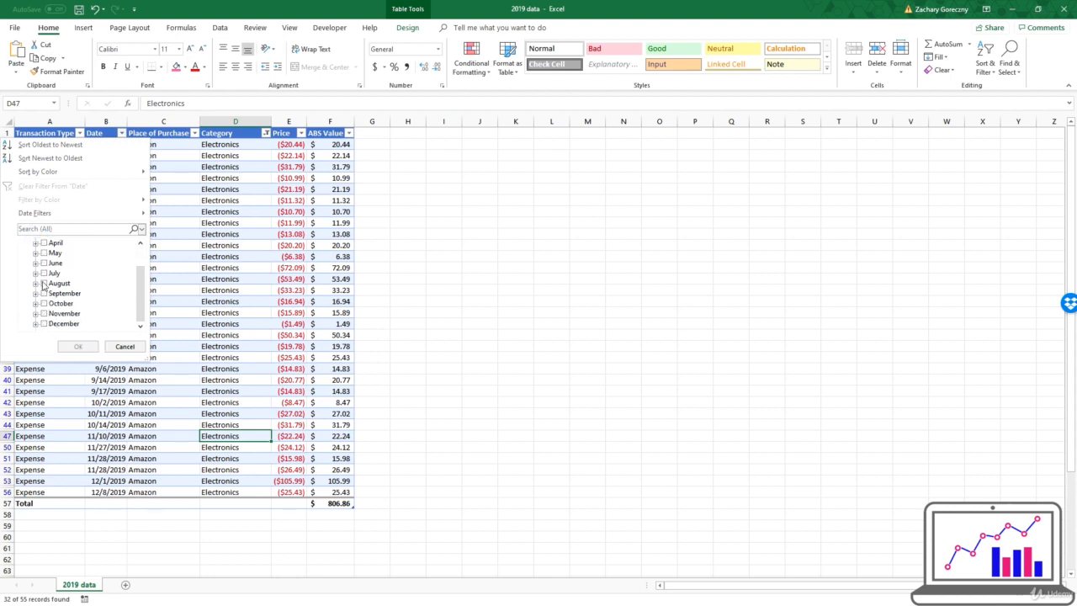
left_click(44, 313)
left_click(78, 345)
left_click(204, 226)
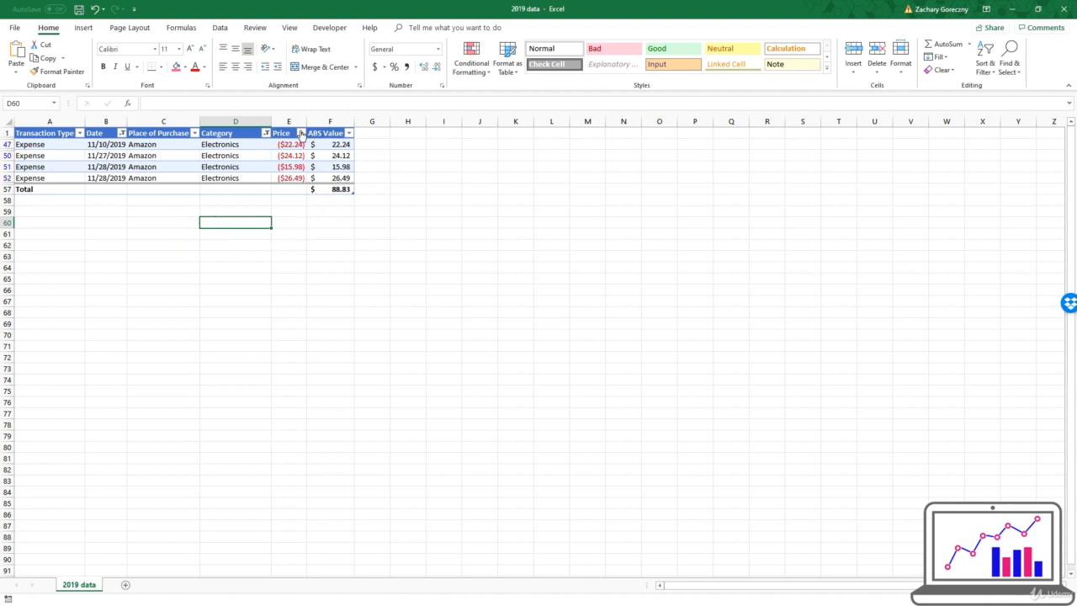
Step: Reselect all categories in the Category filter while keeping the November date filter
left_click(266, 133)
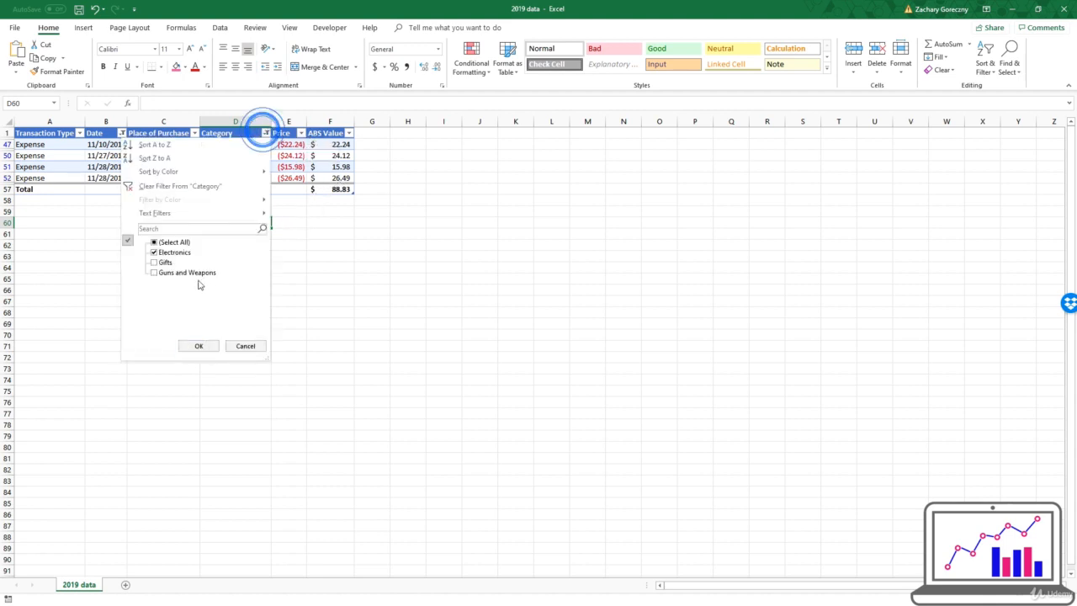
left_click(153, 242)
left_click(194, 352)
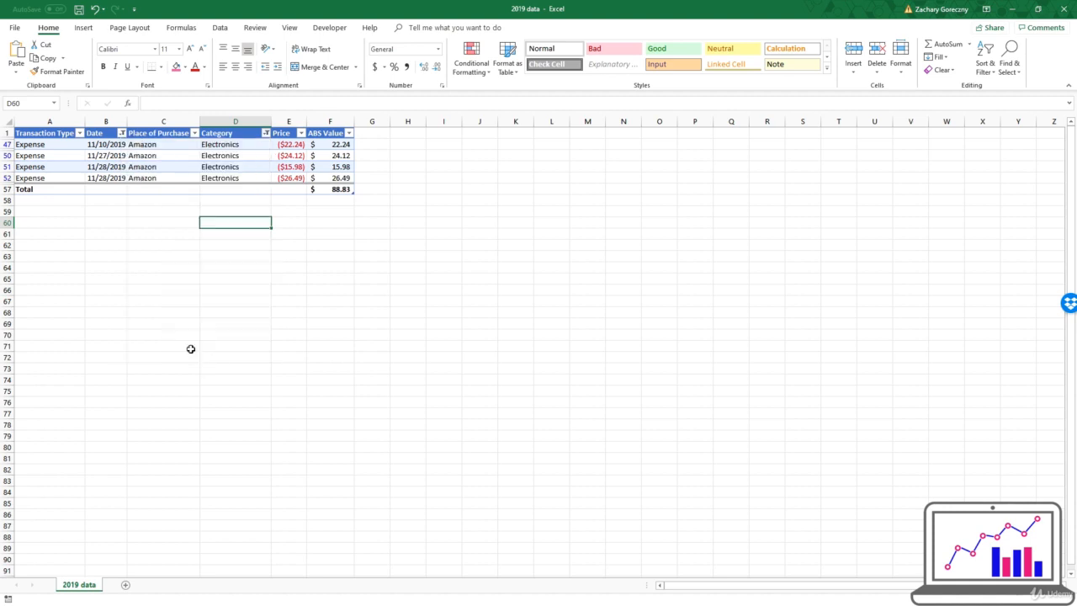
left_click(166, 265)
left_click(318, 213)
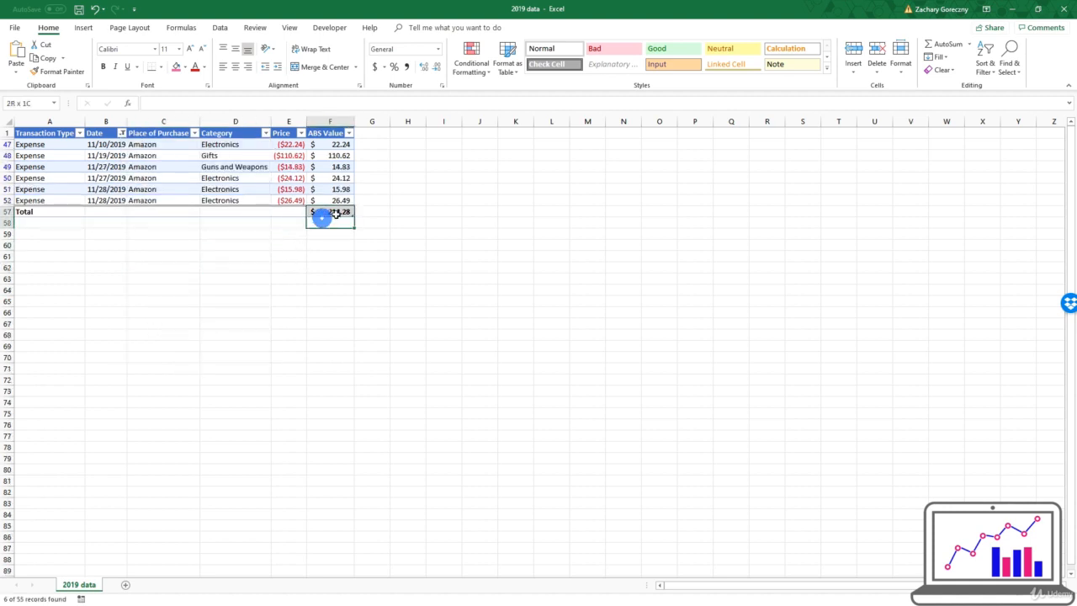
Step: Check the formula of the November ABS Value total and review the Gifts purchase and neighbouring rows
left_click(344, 211)
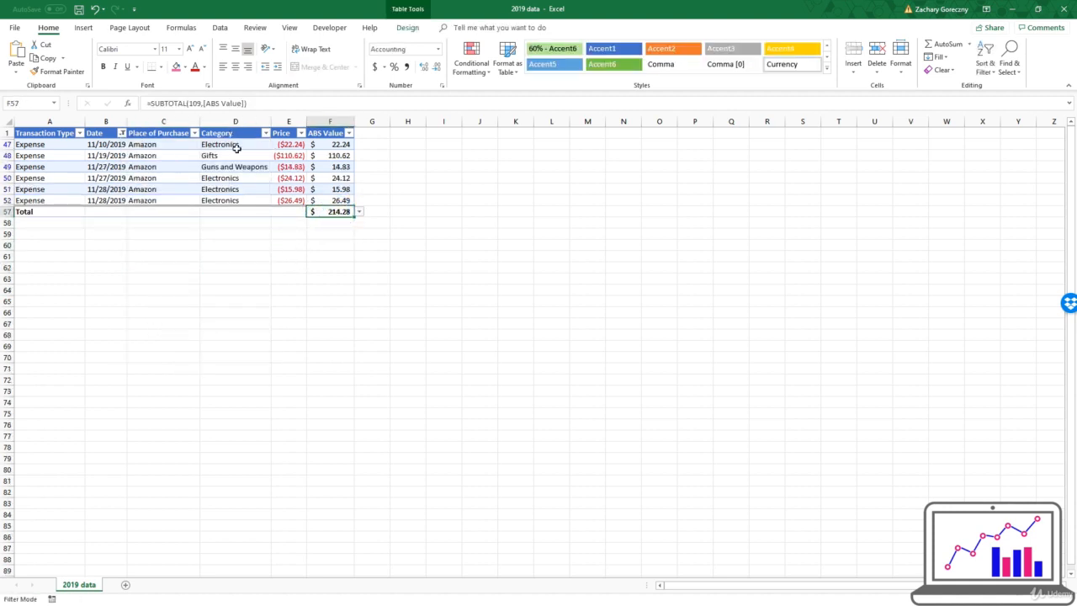
left_click_drag(244, 159, 317, 155)
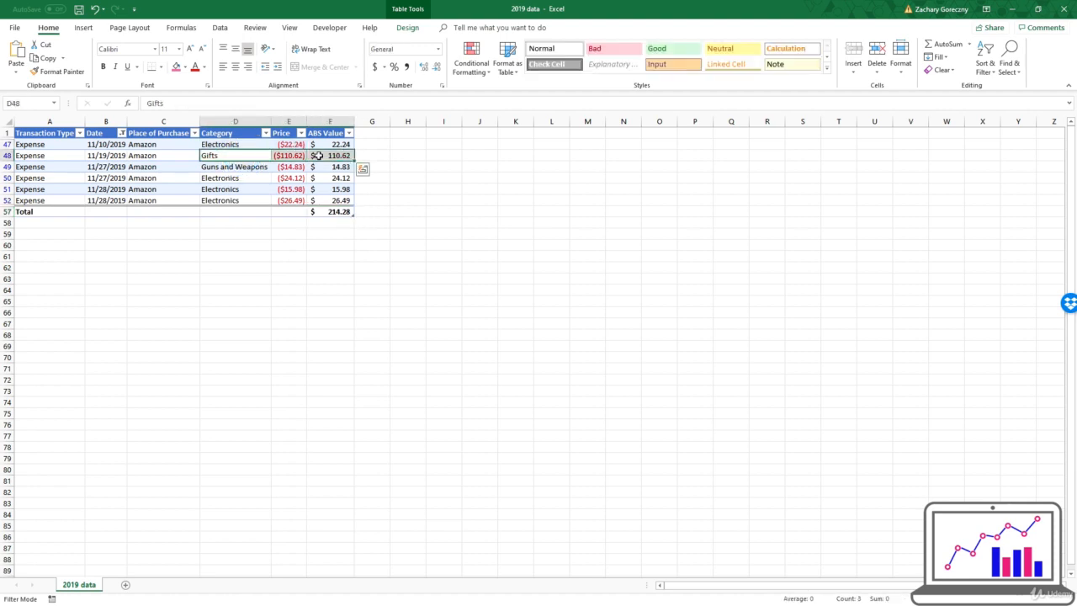
left_click(318, 154)
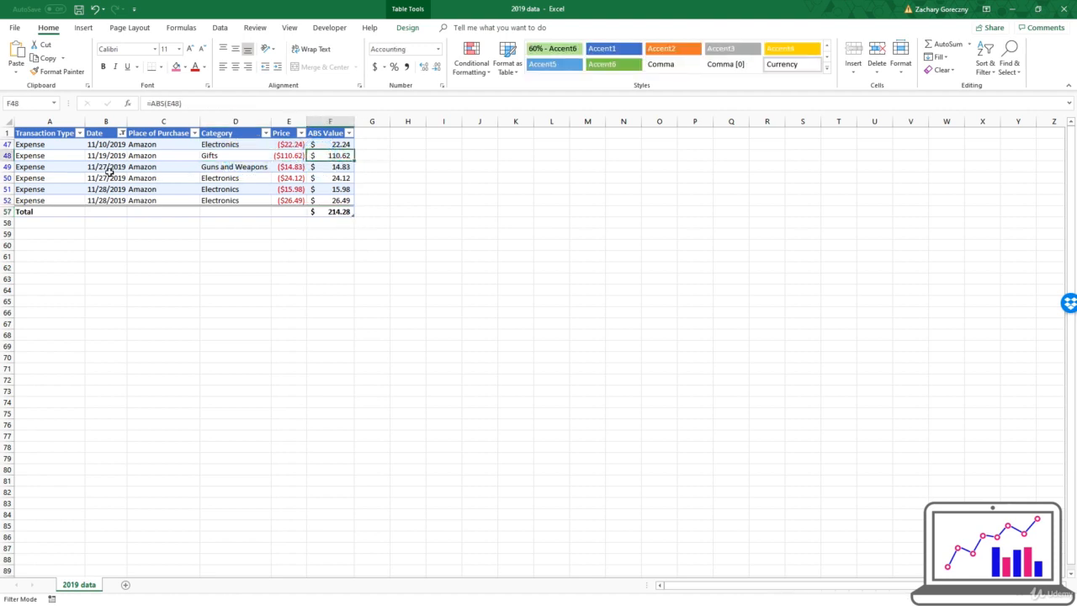
left_click_drag(101, 157, 283, 174)
left_click(281, 175)
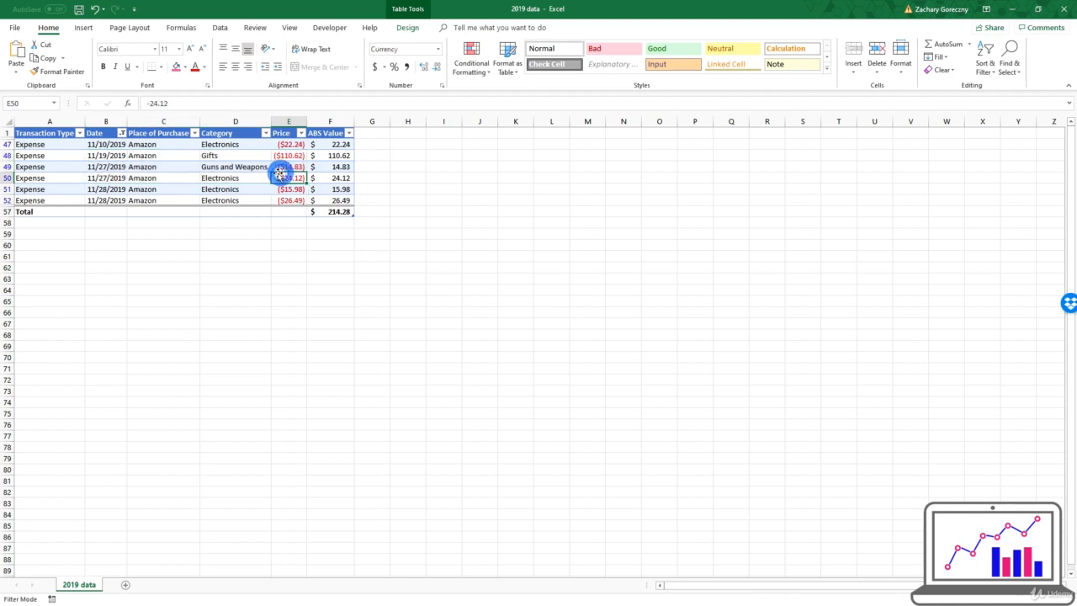
Step: Reselect all dates in the Date filter so every 2019 expense row shows again
left_click(122, 133)
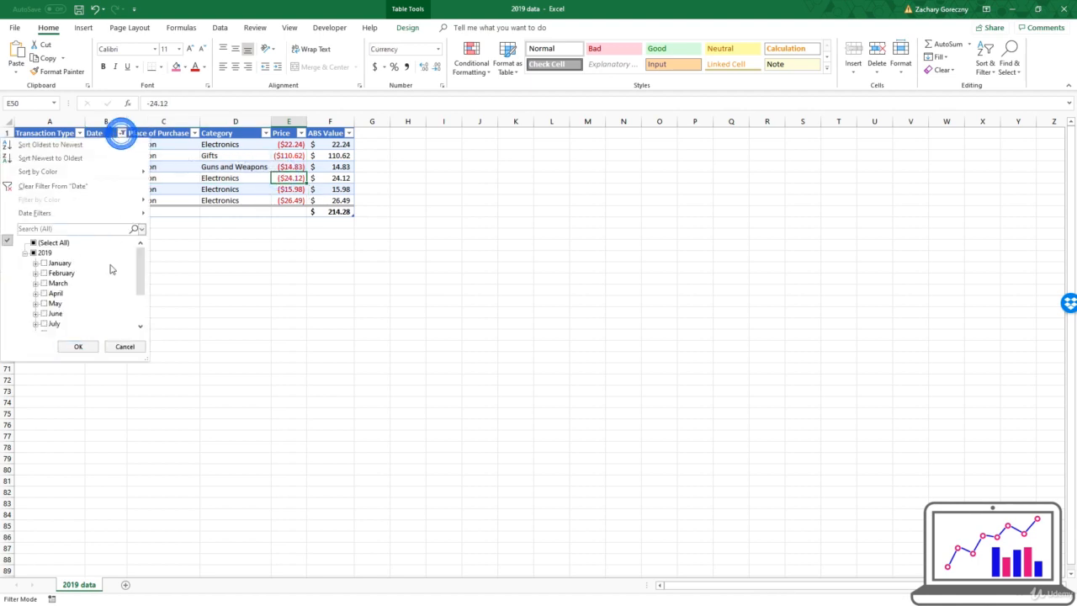
left_click(35, 243)
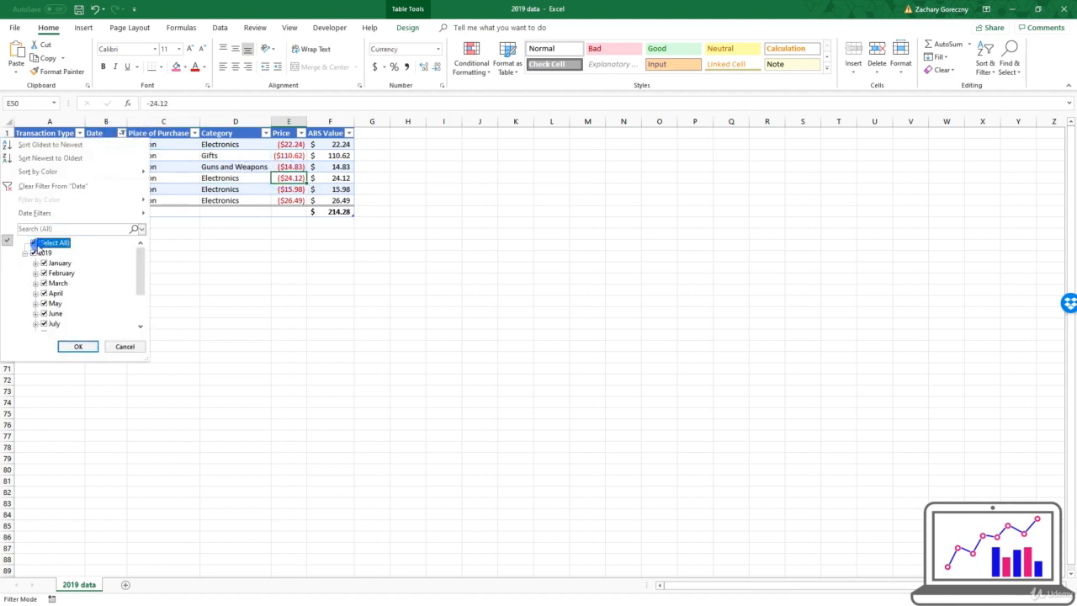
left_click(59, 345)
scroll(206, 168, "down", 6)
scroll(206, 168, "up", 6)
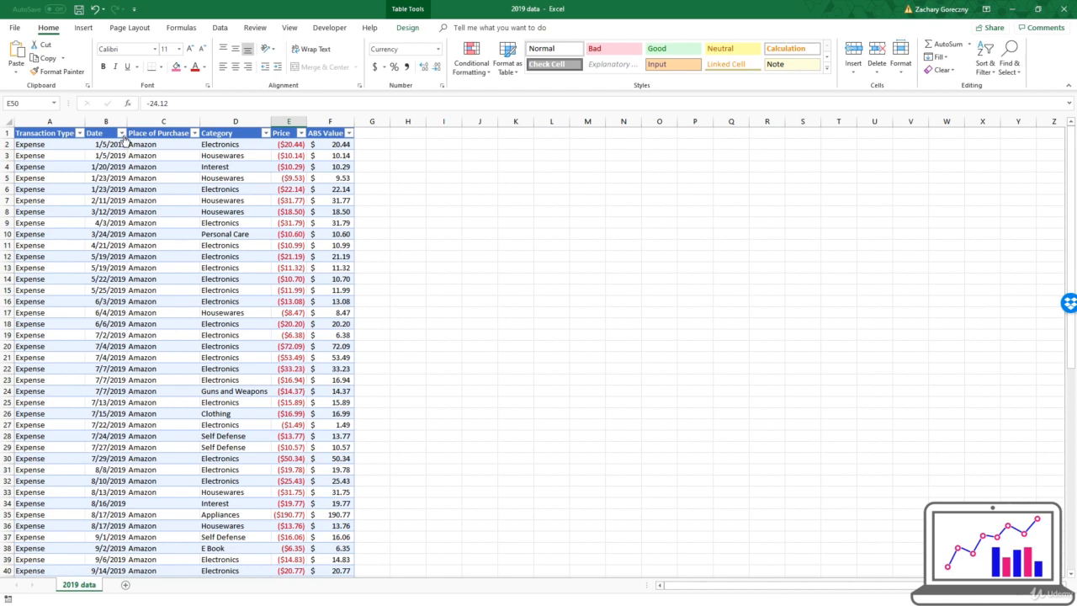
Step: Sort the expense table by the Date column from oldest to newest
left_click(106, 278)
left_click(121, 133)
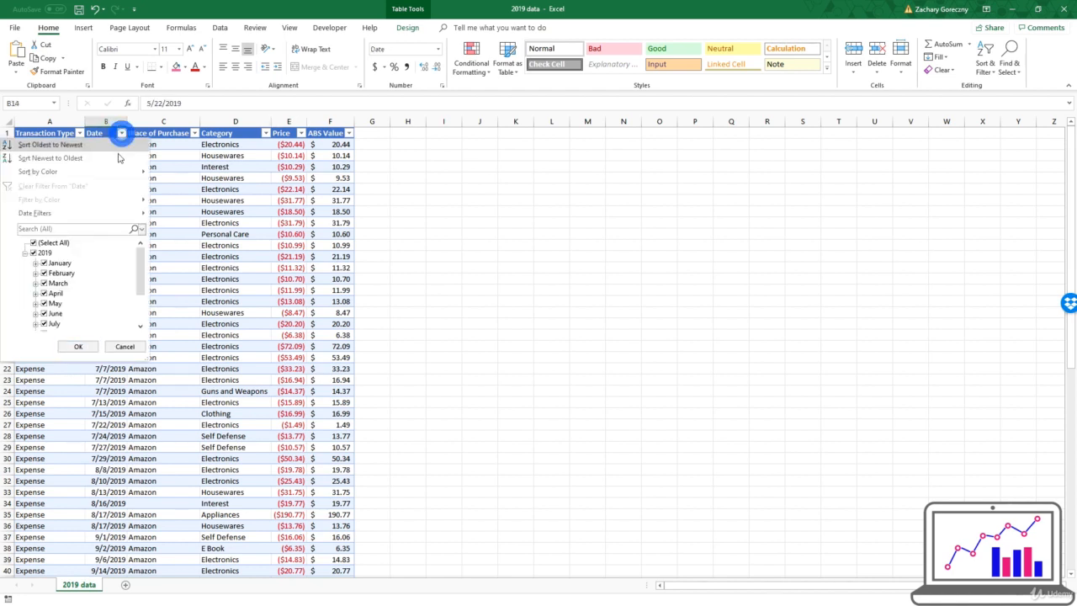
scroll(51, 271, "down", 2)
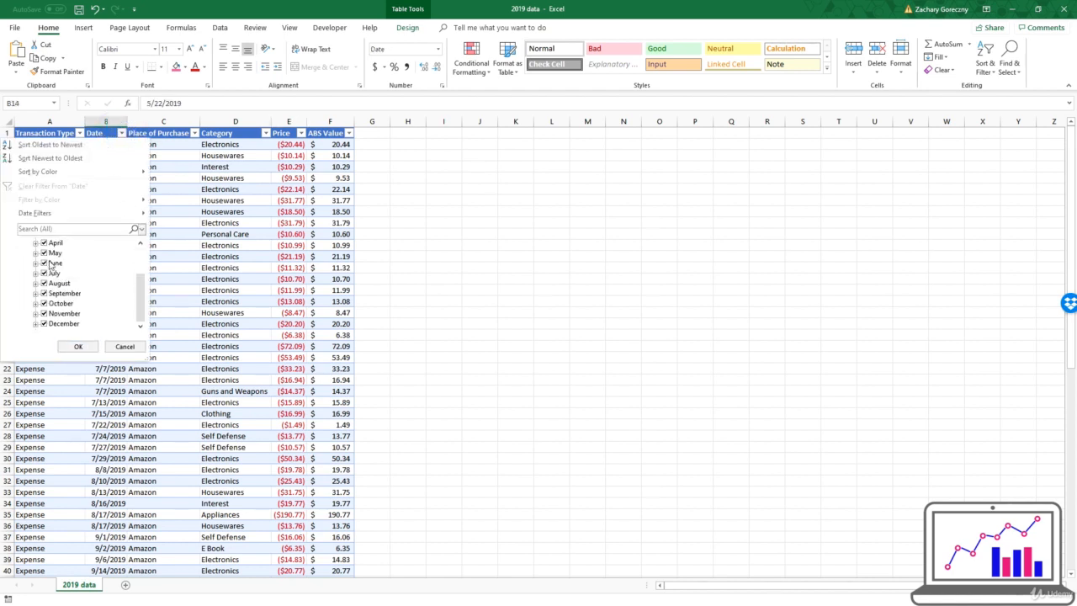
scroll(44, 270, "up", 2)
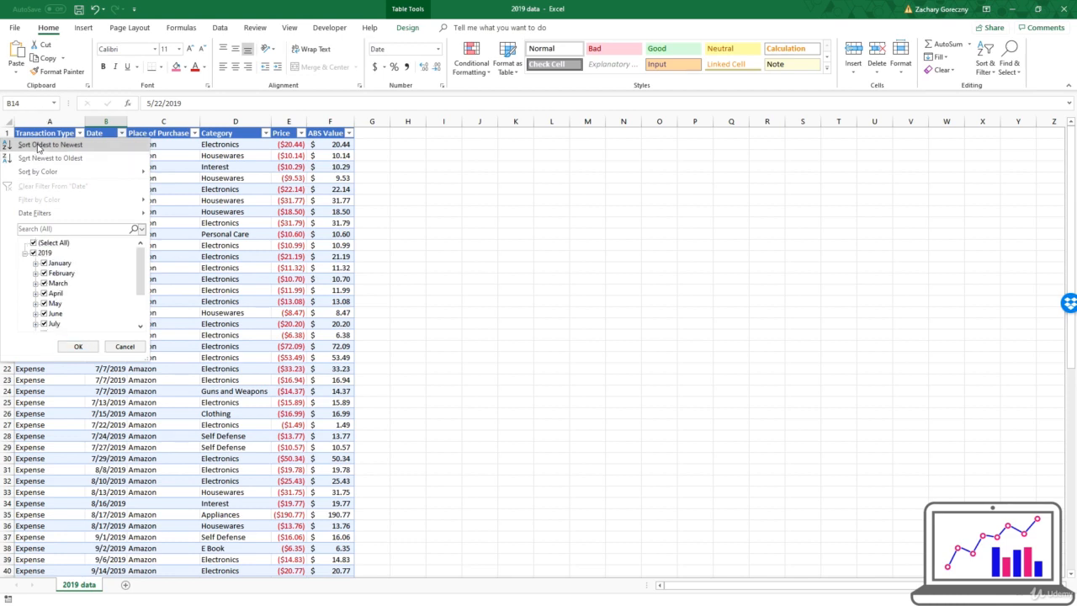
left_click(46, 144)
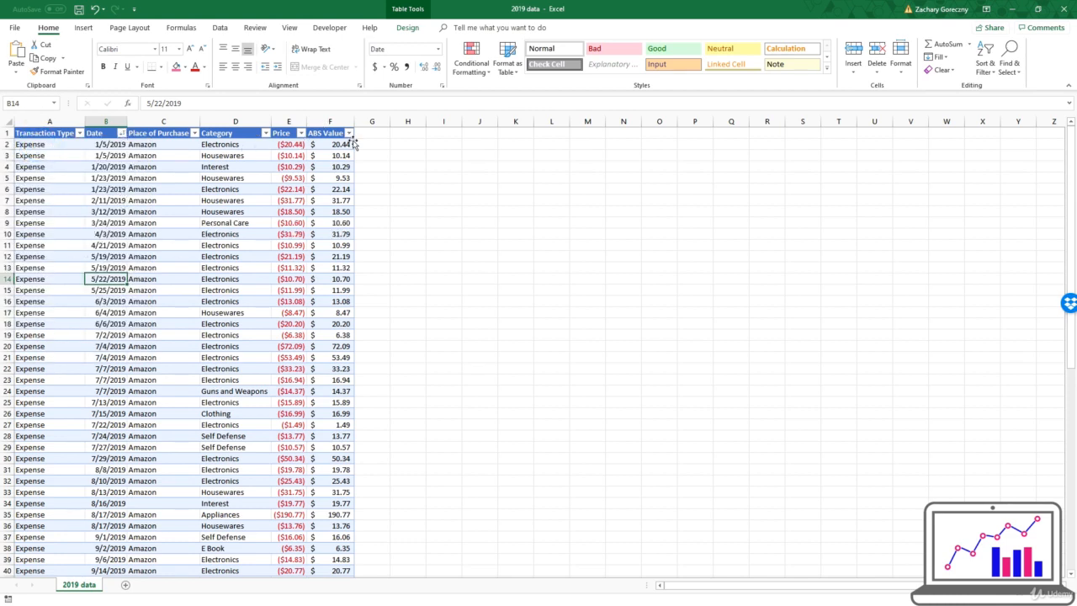
Step: Sort the table by the ABS Value column from smallest to largest and review the sorted amounts down to the total row
left_click(345, 133)
left_click(212, 144)
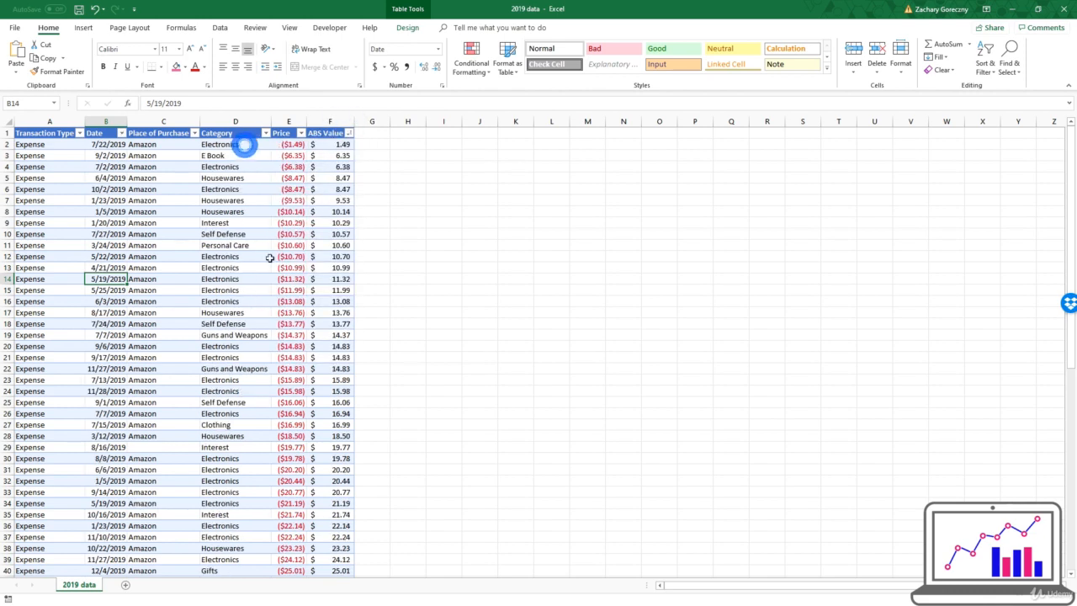
left_click(326, 145)
scroll(330, 356, "down", 10)
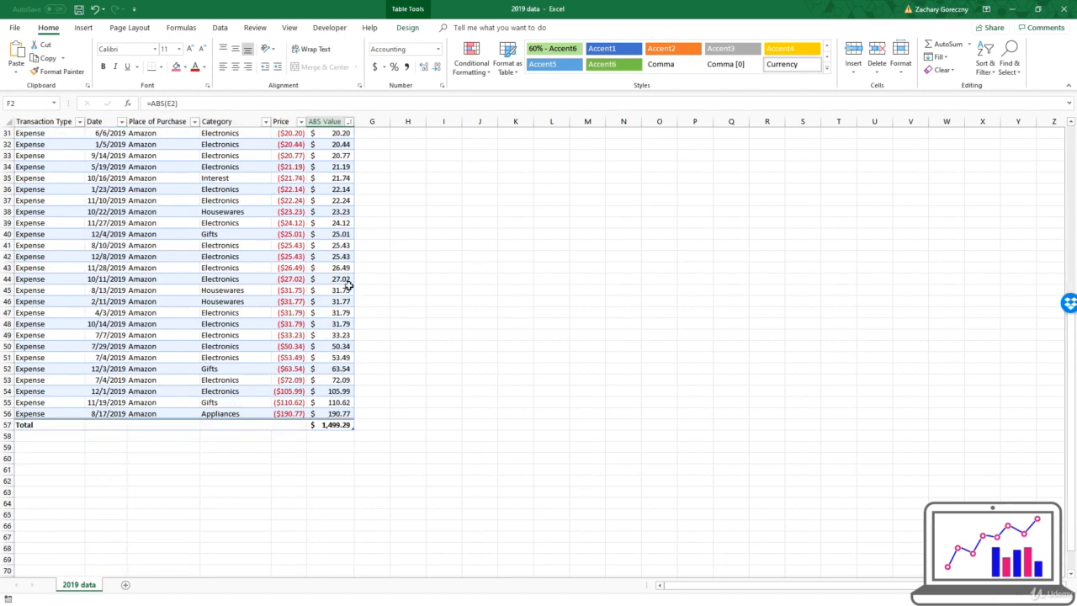
scroll(347, 286, "up", 10)
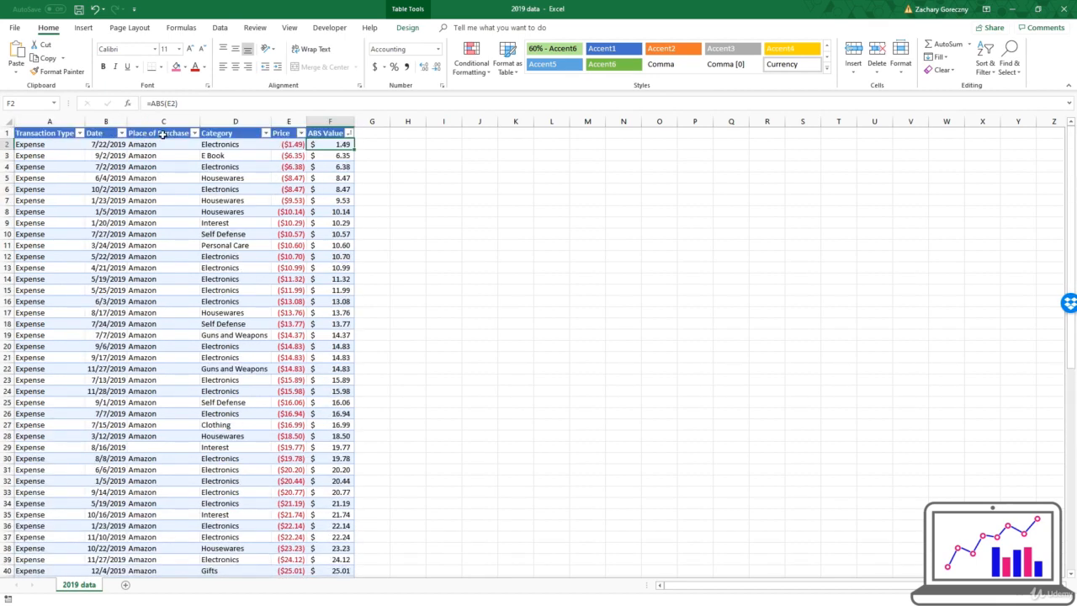
Step: Sort the table by the Category column from A to Z and review the grouped Electronics rows and remaining categories
left_click(265, 134)
left_click(210, 146)
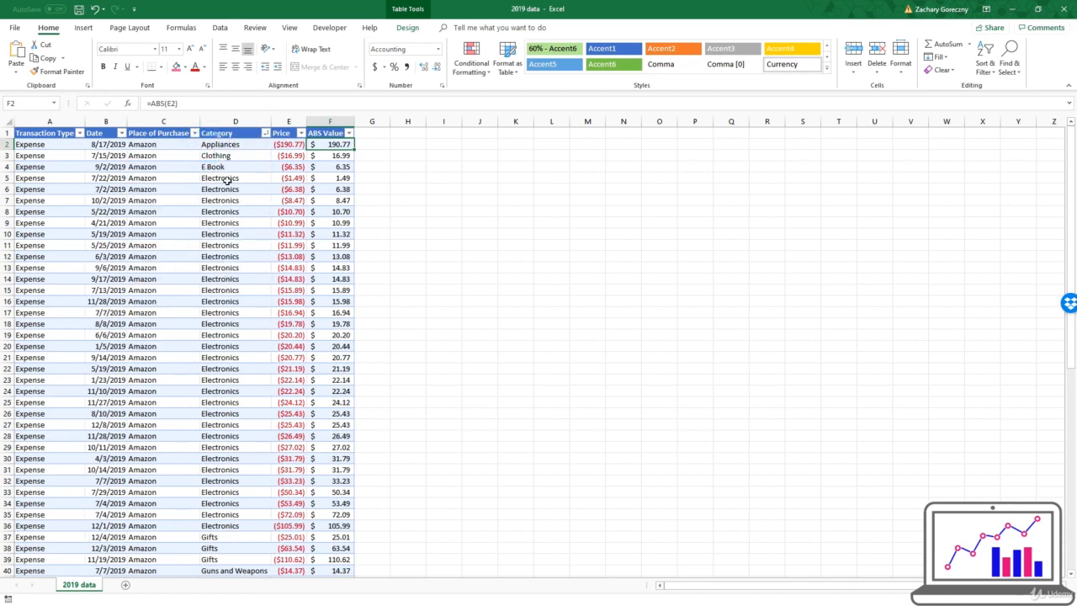
left_click_drag(228, 175, 212, 523)
scroll(211, 454, "down", 4)
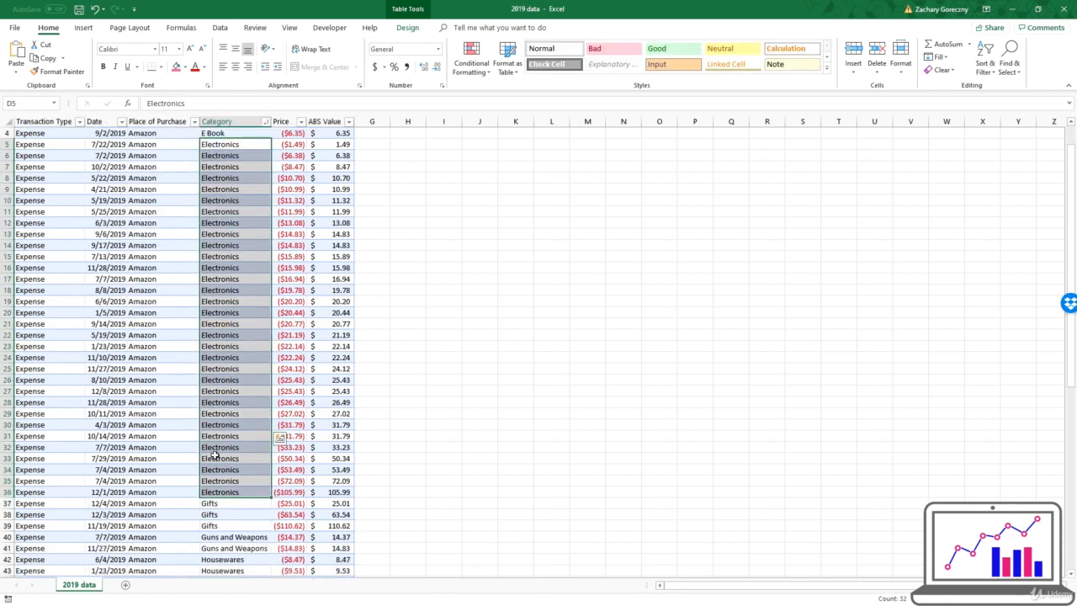
scroll(218, 446, "down", 5)
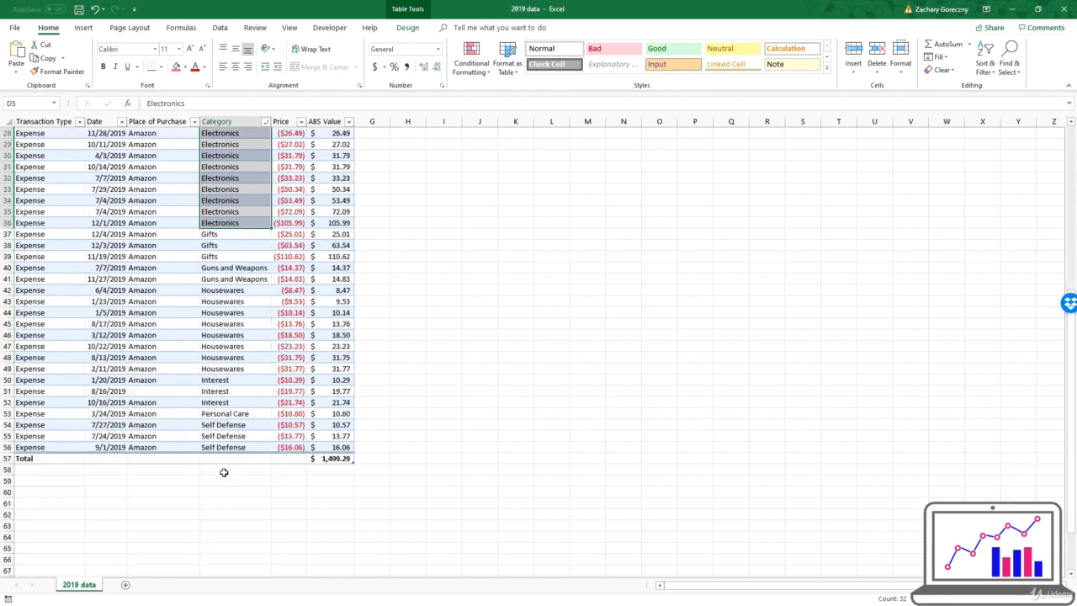
scroll(221, 423, "up", 9)
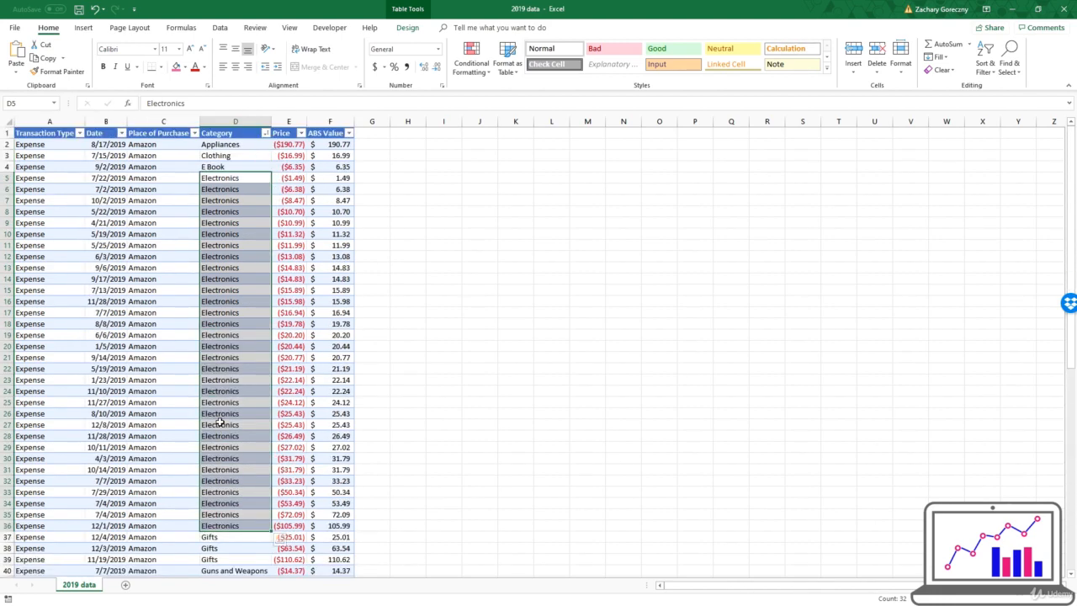
left_click(265, 132)
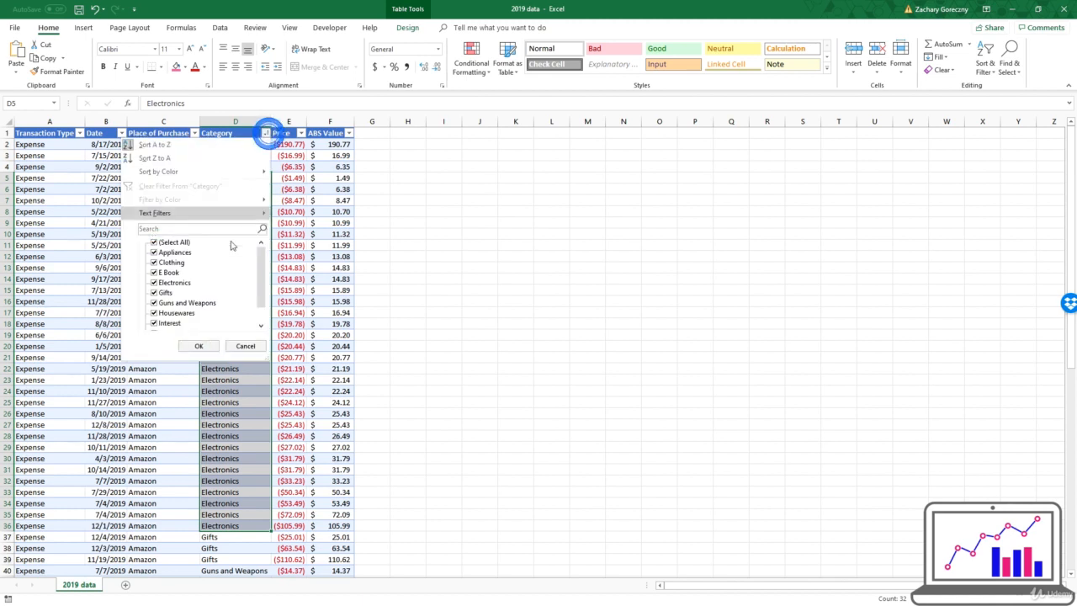
left_click(237, 347)
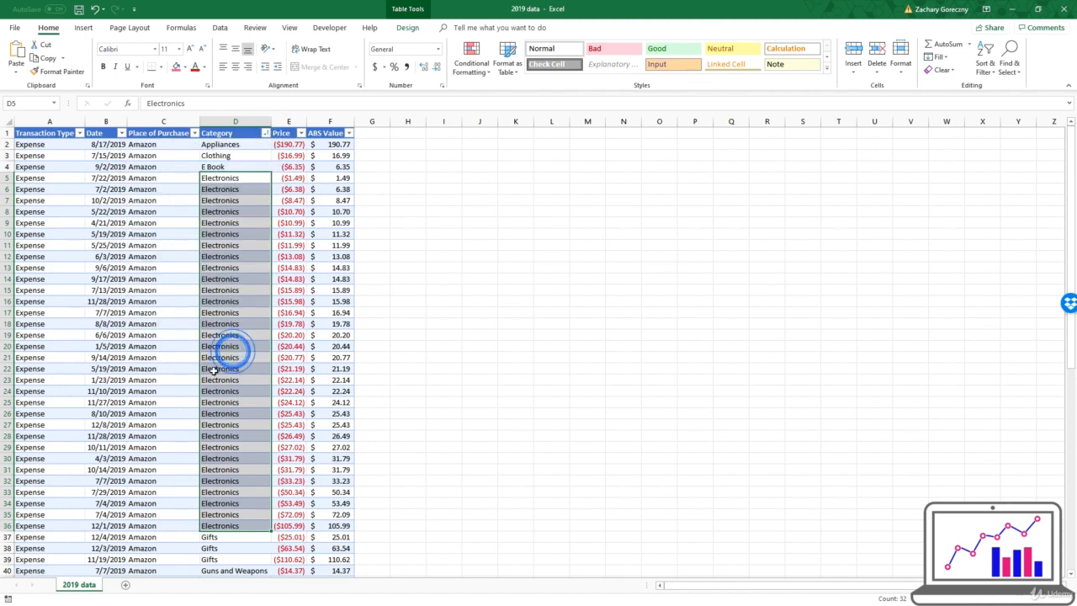
left_click(979, 71)
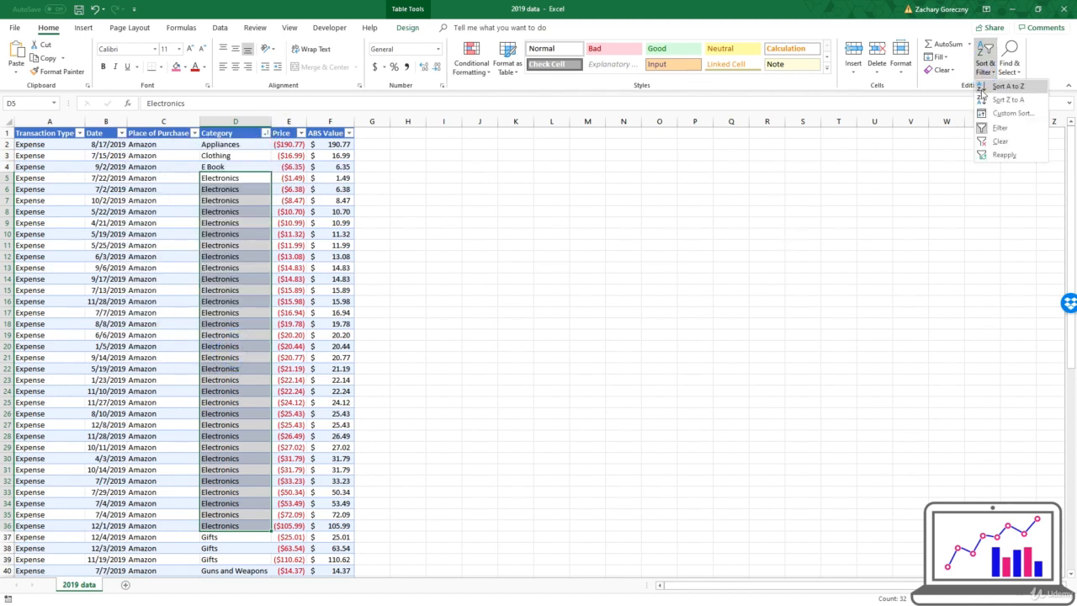
left_click(238, 143)
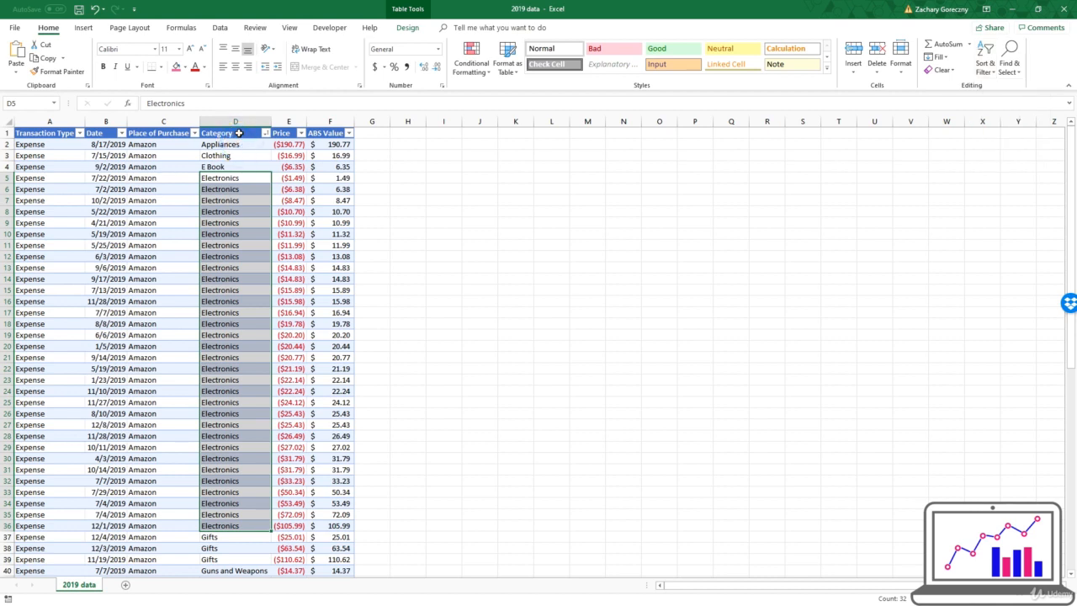
Step: Clear the sort setting from the Category column and check the row order of the table
left_click(240, 133)
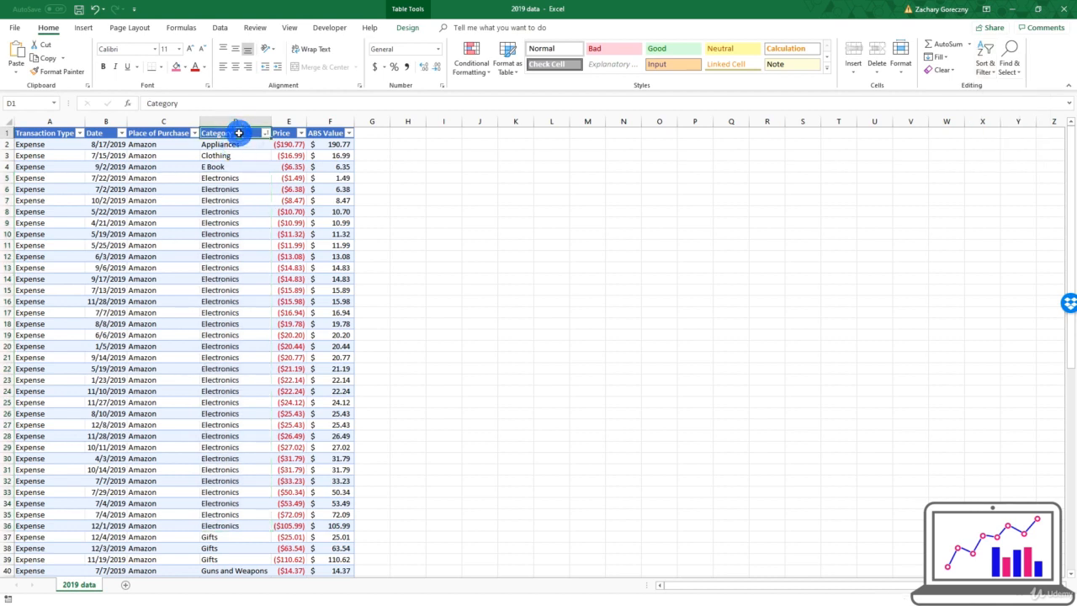
left_click(984, 65)
left_click(1011, 143)
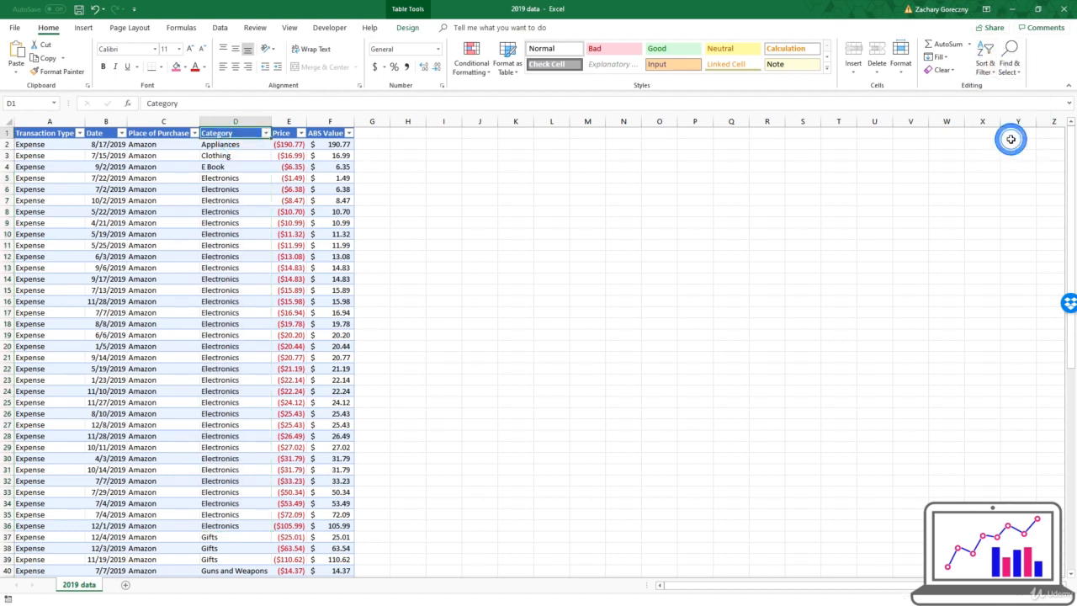
left_click(223, 198)
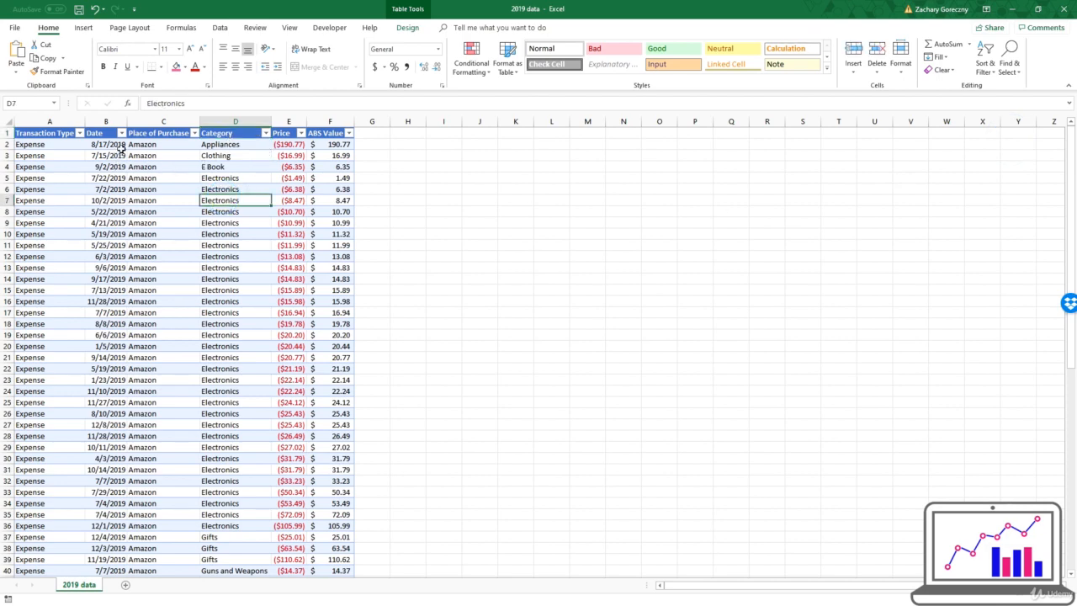
scroll(275, 330, "down", 7)
scroll(253, 286, "up", 7)
Step: Sort the table by Date from oldest to newest, then clear the sort setting while keeping the chronological row order
left_click(121, 133)
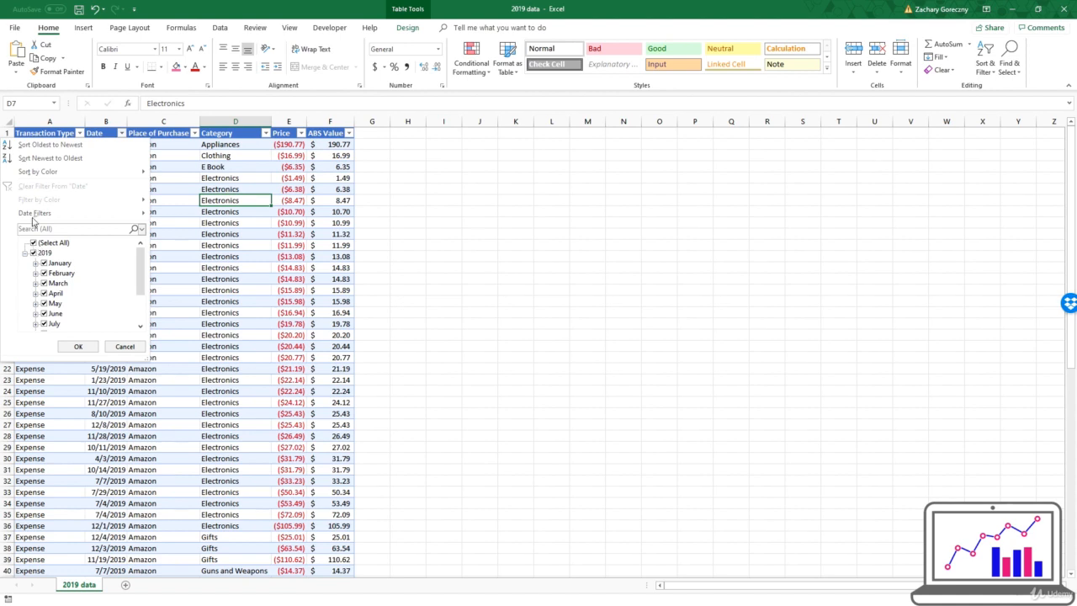
left_click(51, 144)
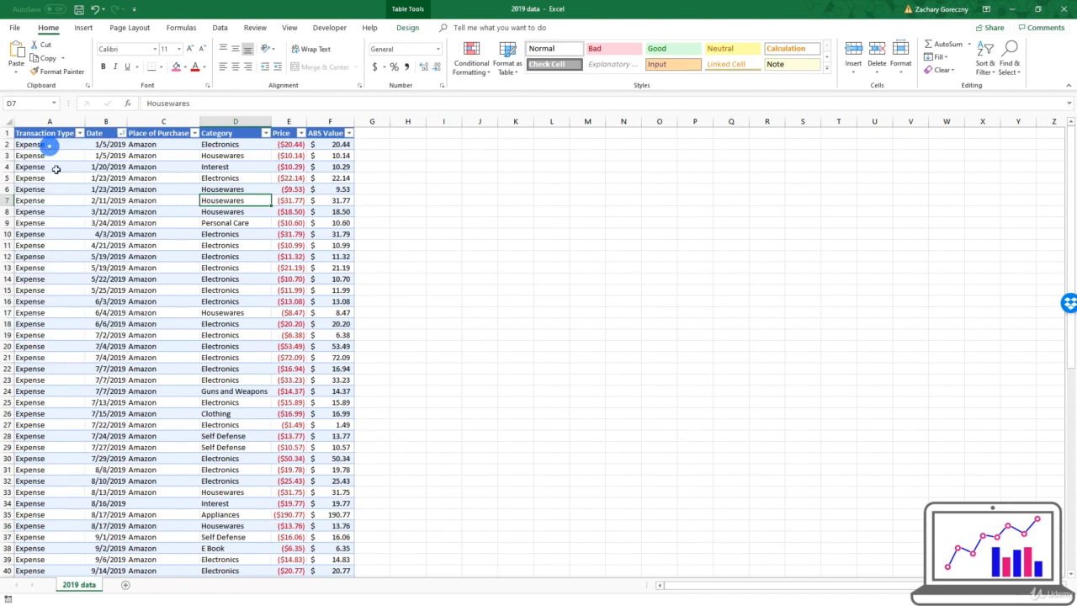
left_click(105, 133)
left_click(984, 60)
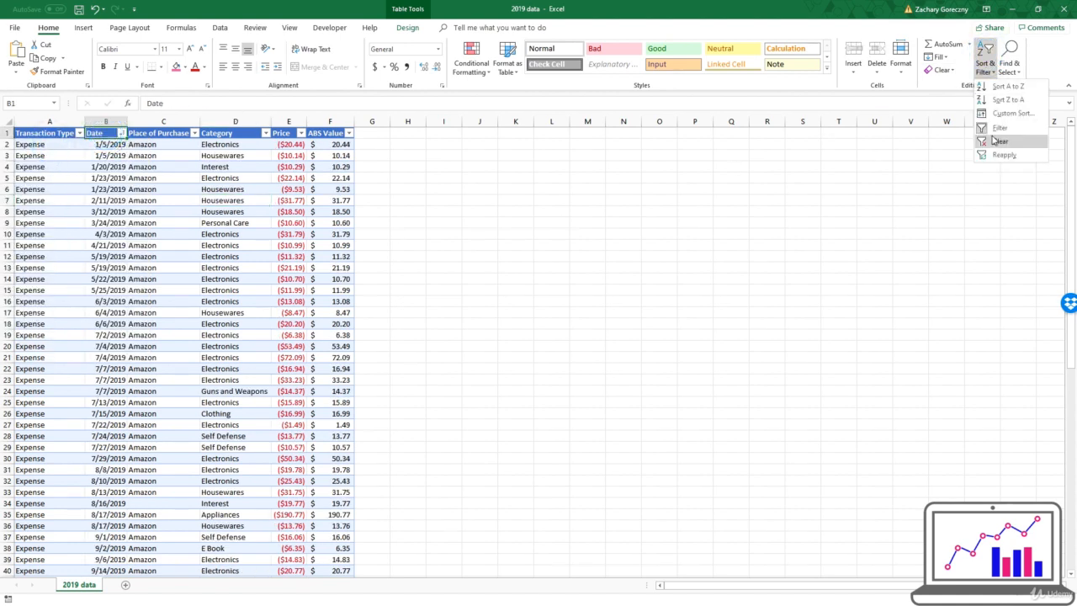
left_click(995, 141)
left_click(160, 222)
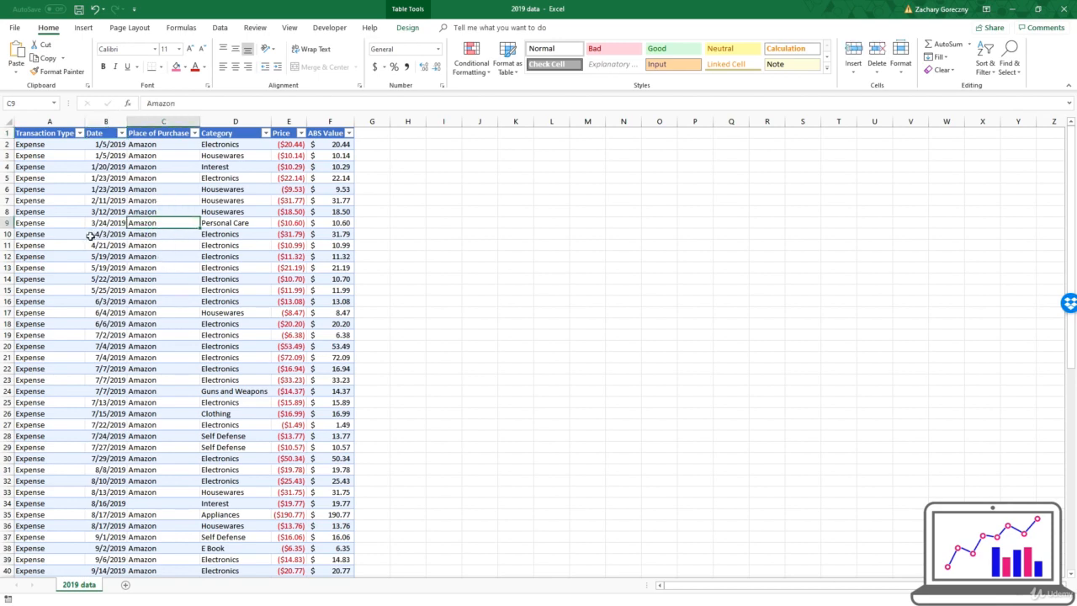
scroll(223, 345, "down", 8)
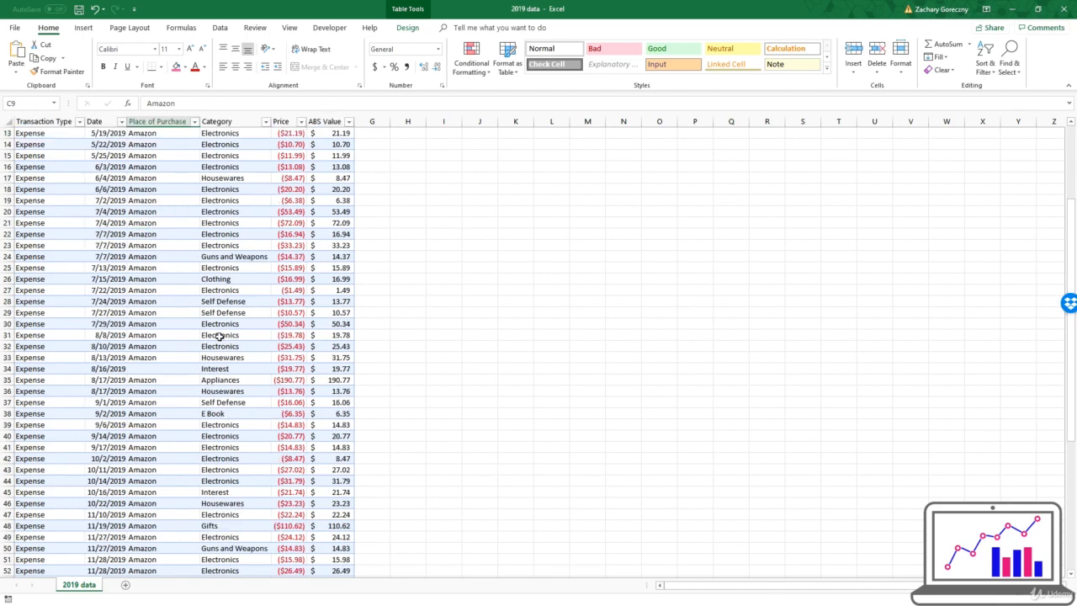
scroll(220, 341, "up", 7)
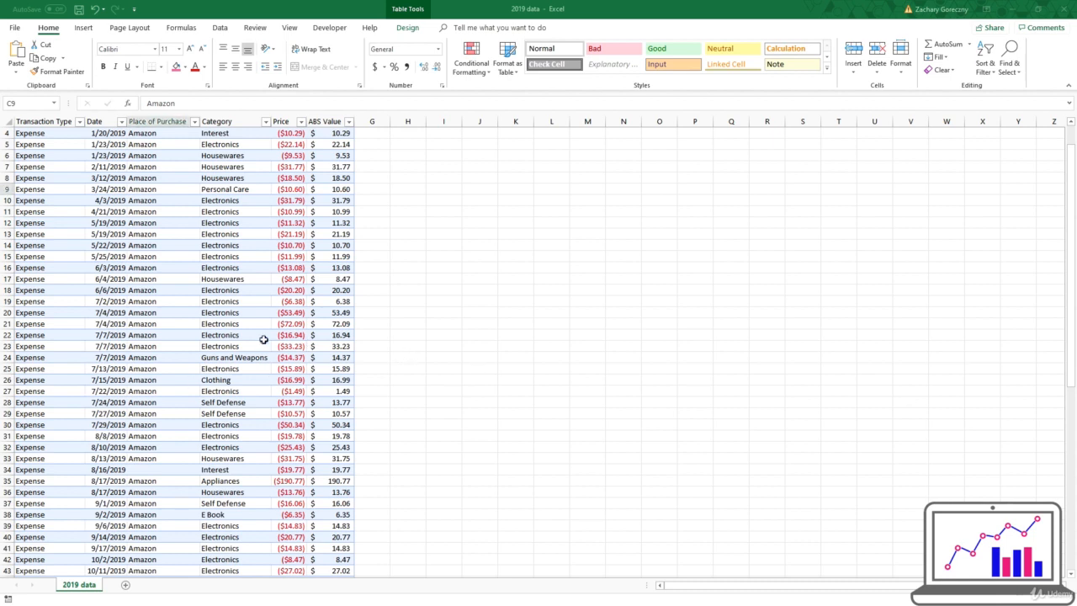
scroll(266, 337, "up", 1)
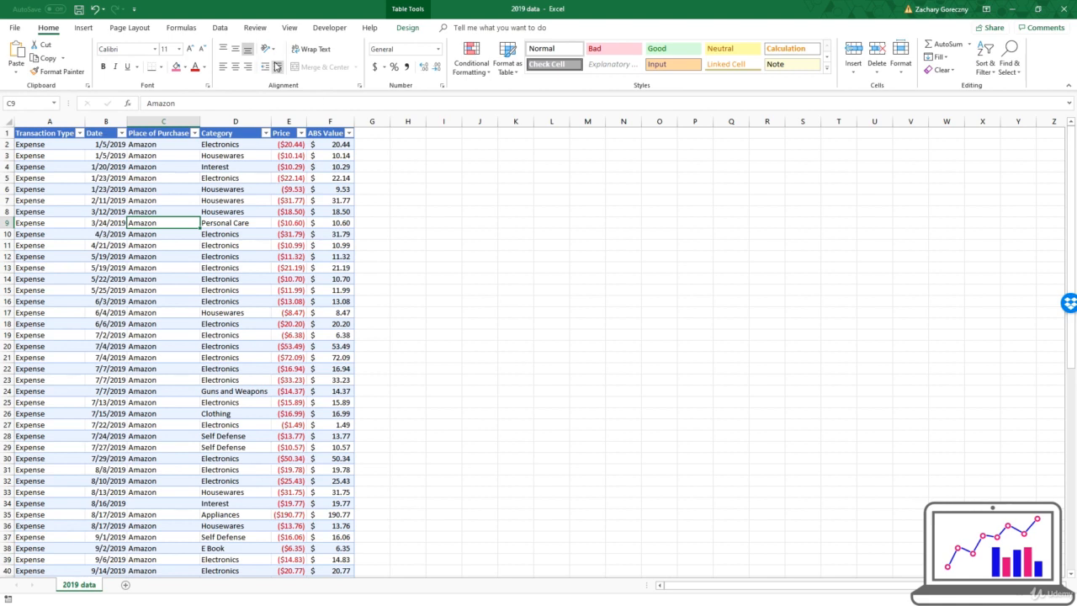
Step: Insert slicers for the Date and Price columns of the expense table and select the Date slicer
left_click(109, 211)
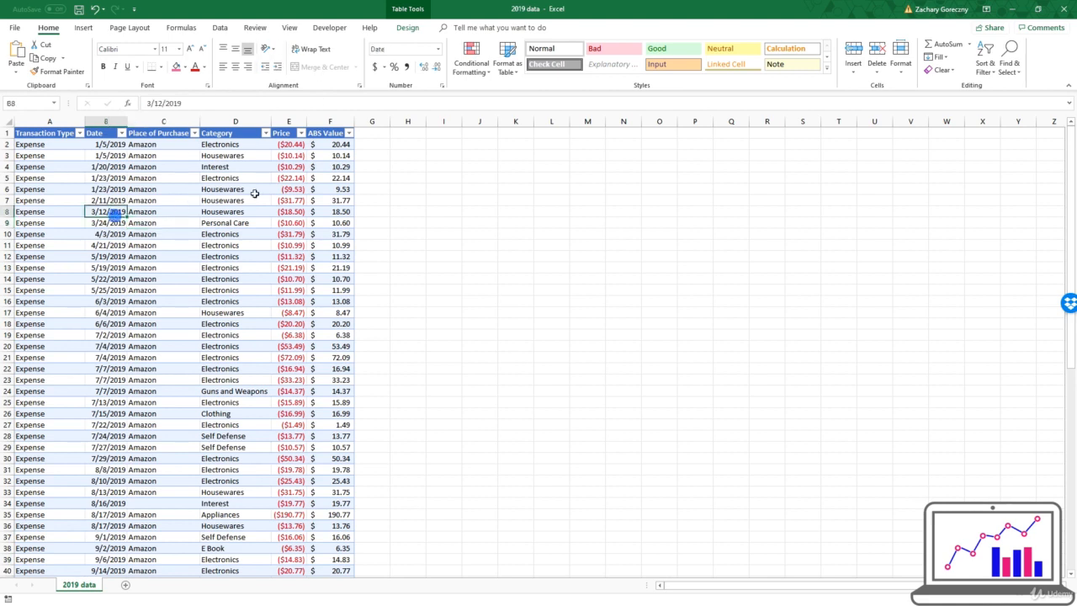
left_click(407, 27)
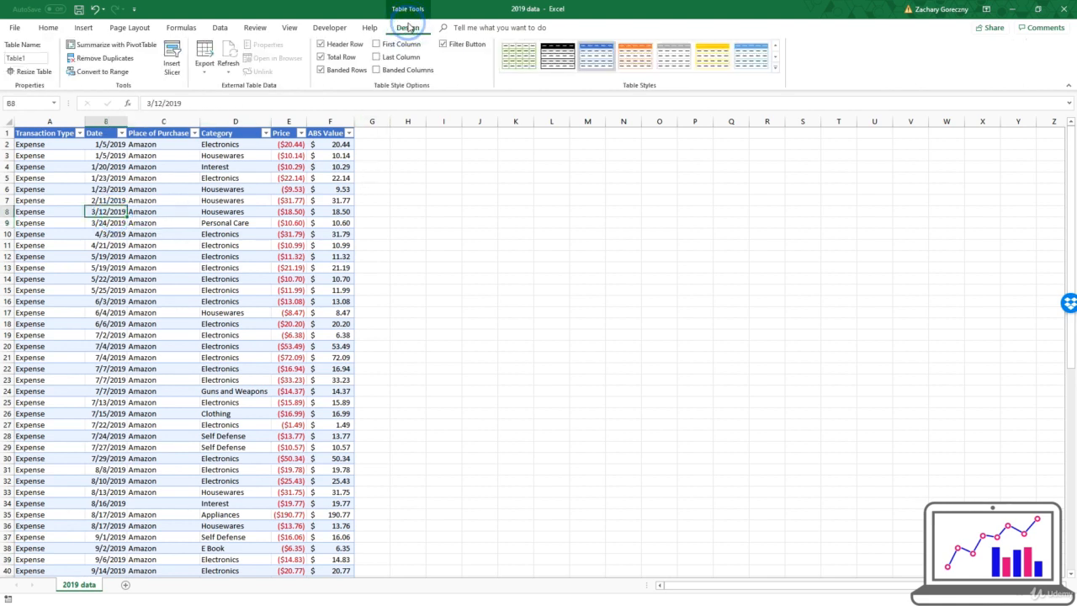
left_click(173, 67)
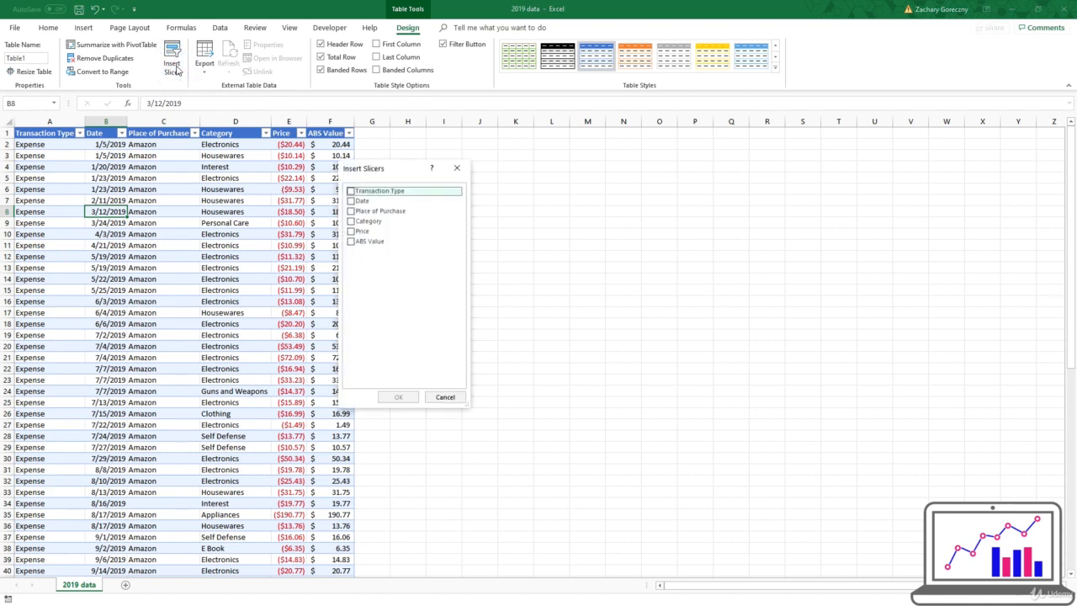
left_click(355, 203)
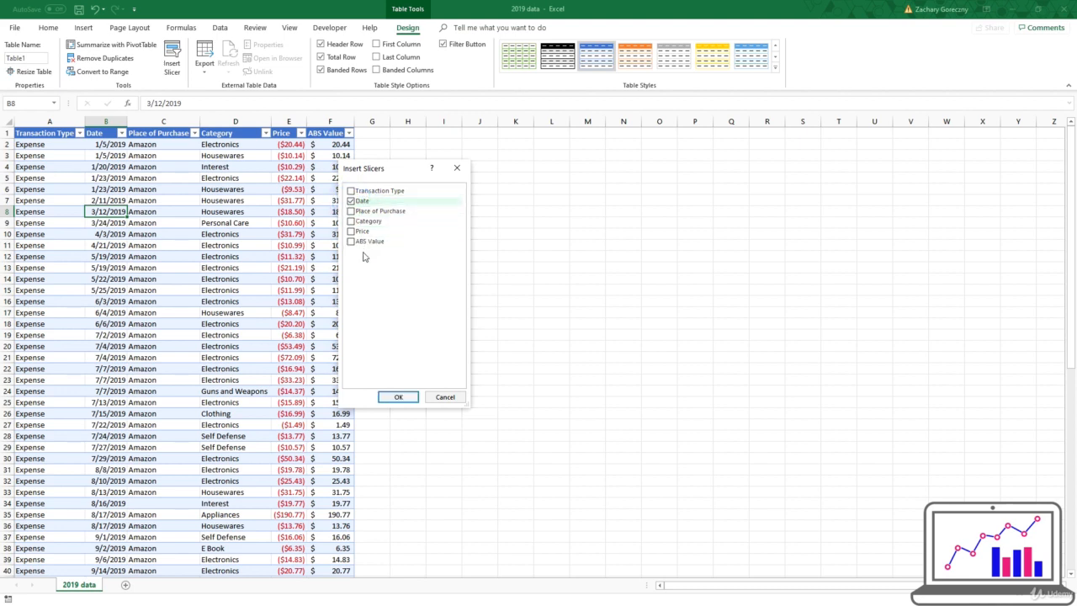
left_click(355, 231)
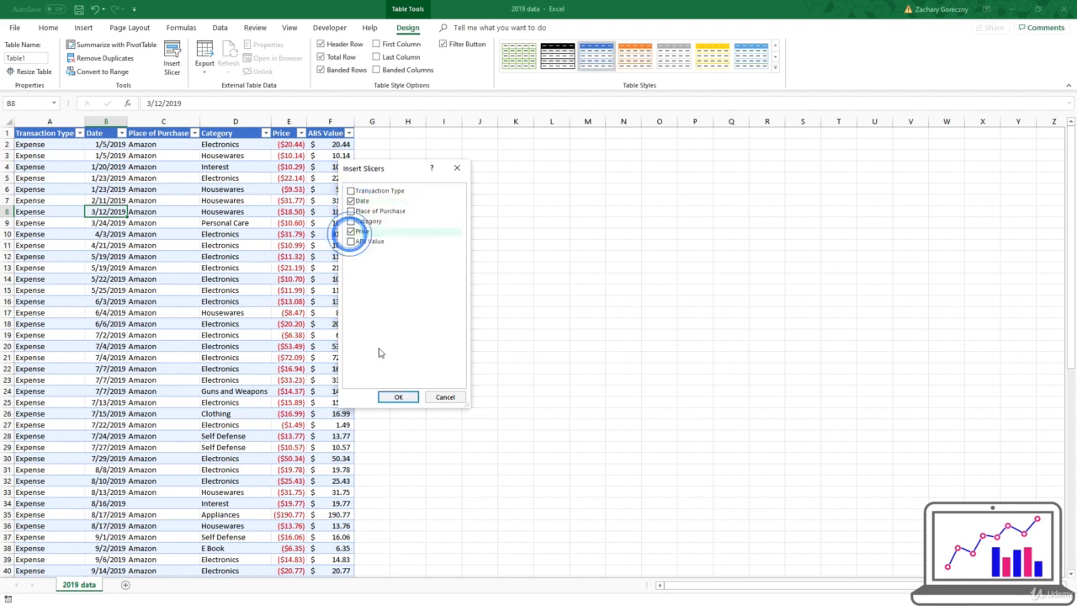
left_click(398, 397)
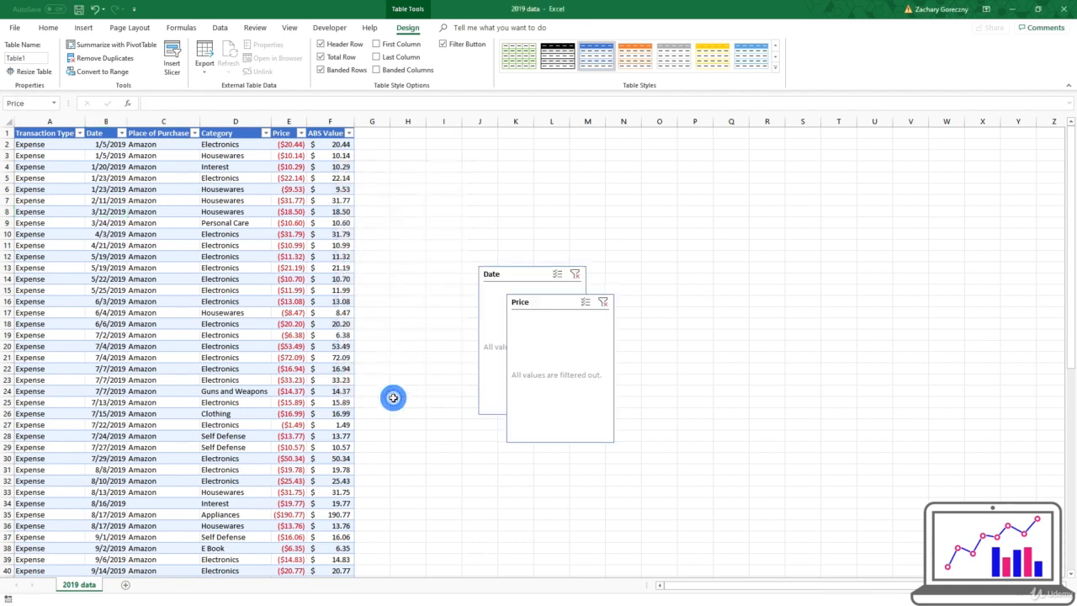
left_click(514, 275)
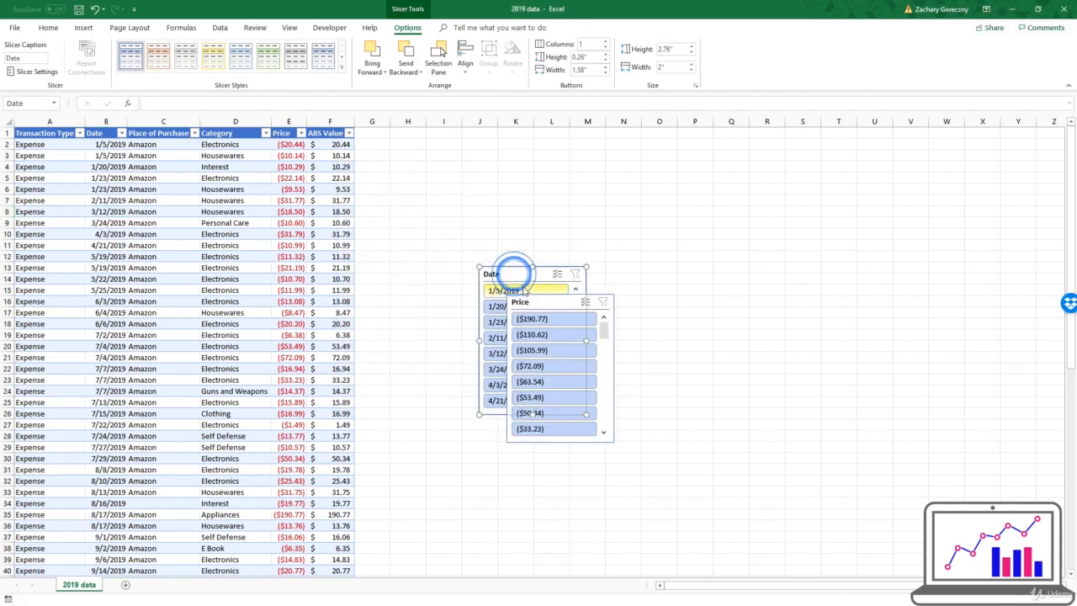
Step: Filter the table to 1/5/2019 with the Date slicer and clear that filter
left_click(534, 290)
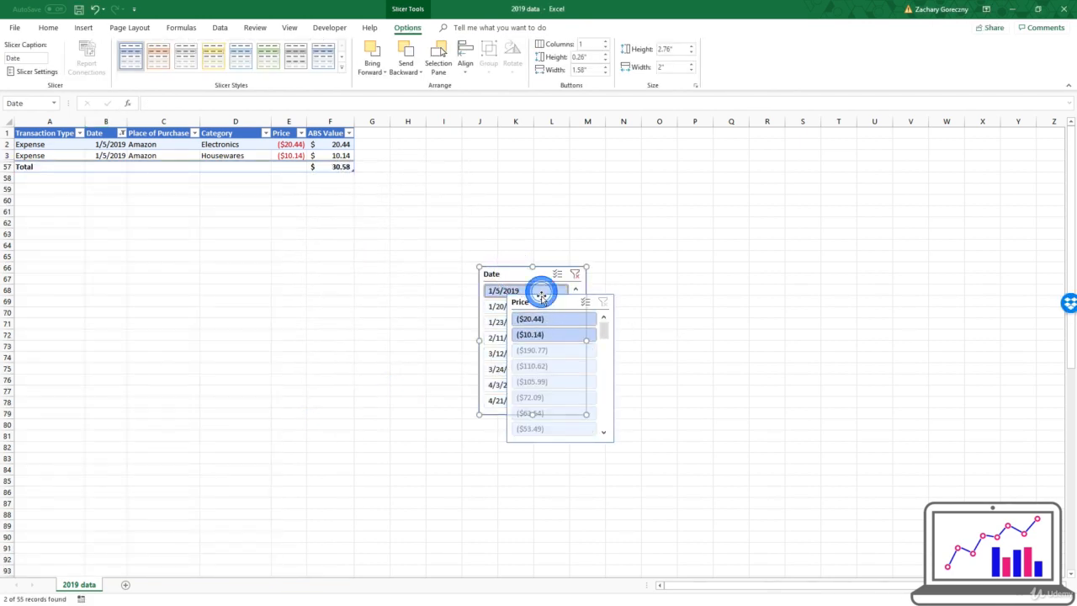
left_click(574, 274)
Step: Delete the Price slicer and insert an ABS Value slicer for the expense table in its place
left_click(560, 308)
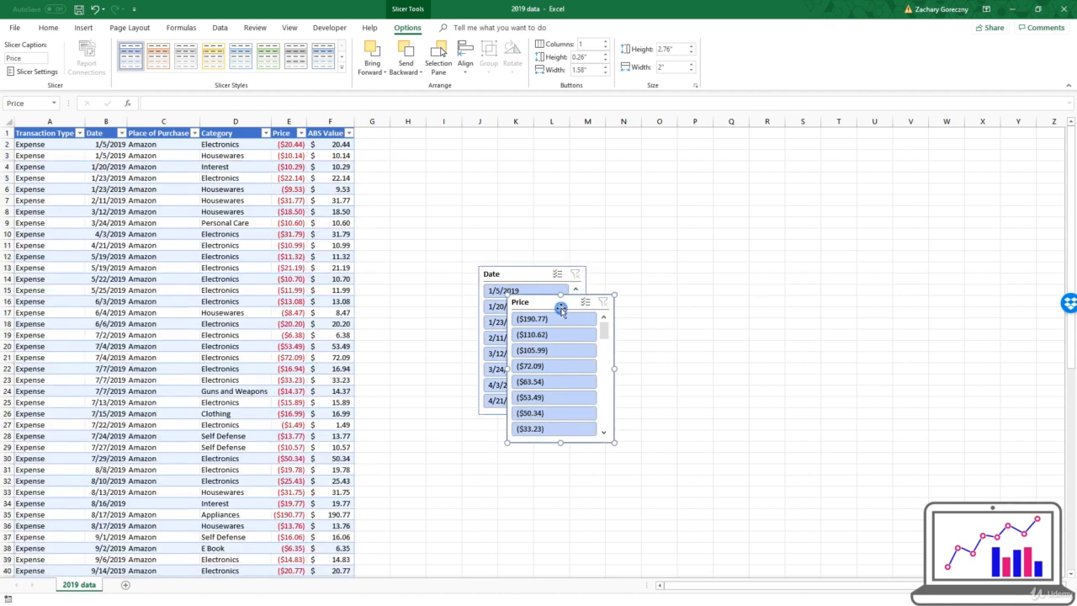
key("Delete")
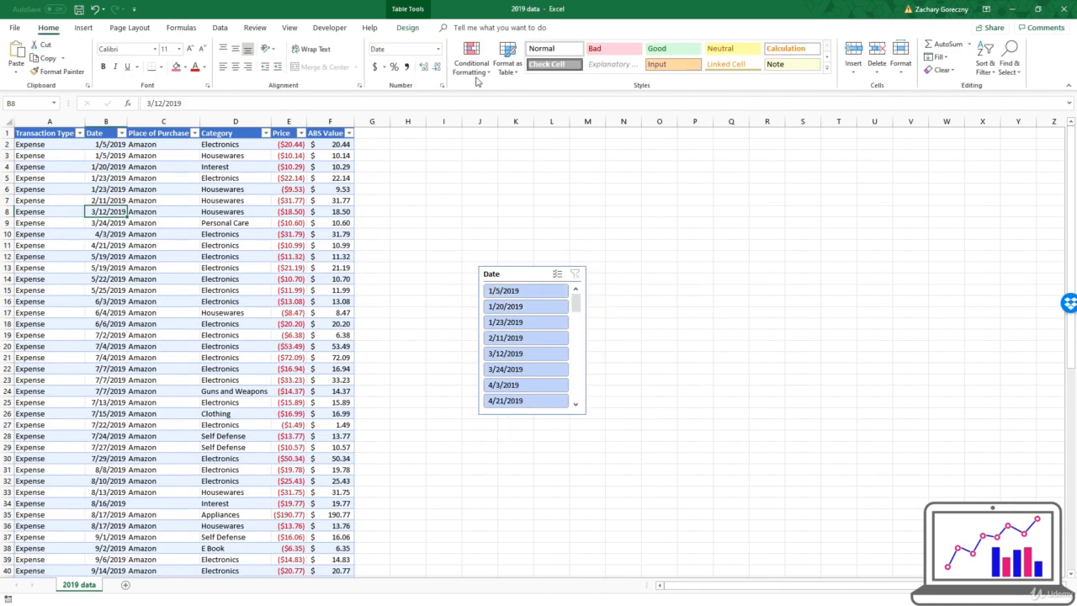
left_click(407, 32)
left_click(168, 64)
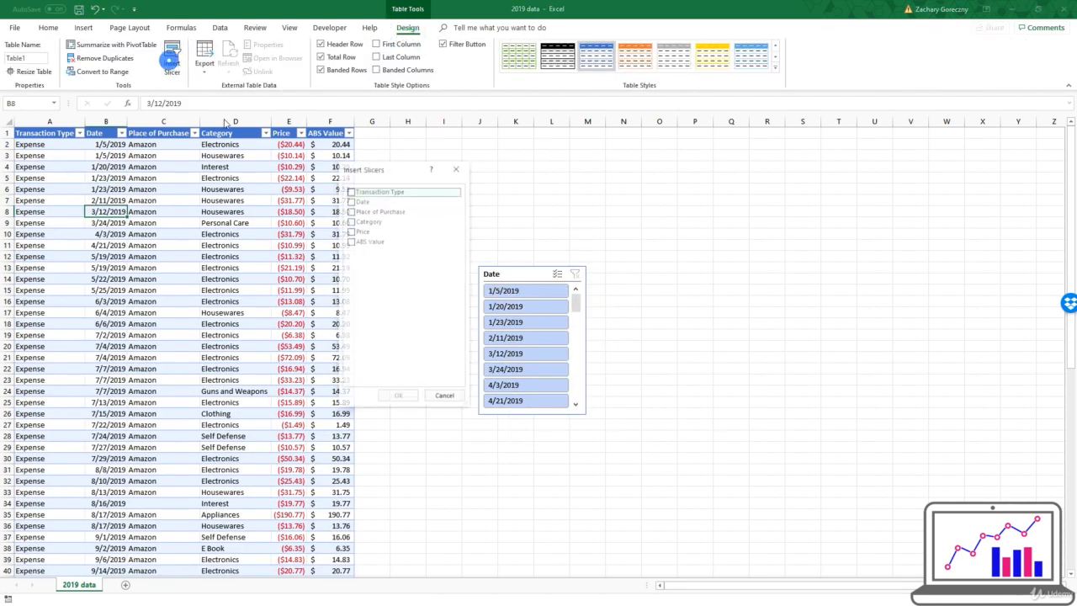
left_click(350, 243)
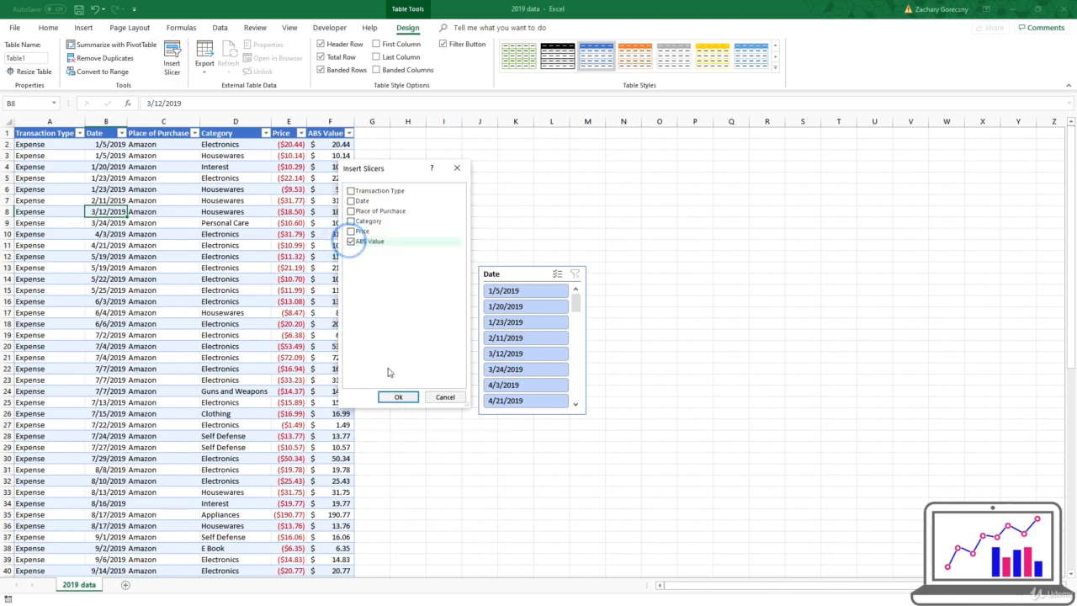
left_click(398, 397)
Step: Arrange the Date and ABS Value slicers side by side, close to the table and level with its first rows
left_click_drag(513, 276, 447, 201)
left_click_drag(548, 288, 578, 197)
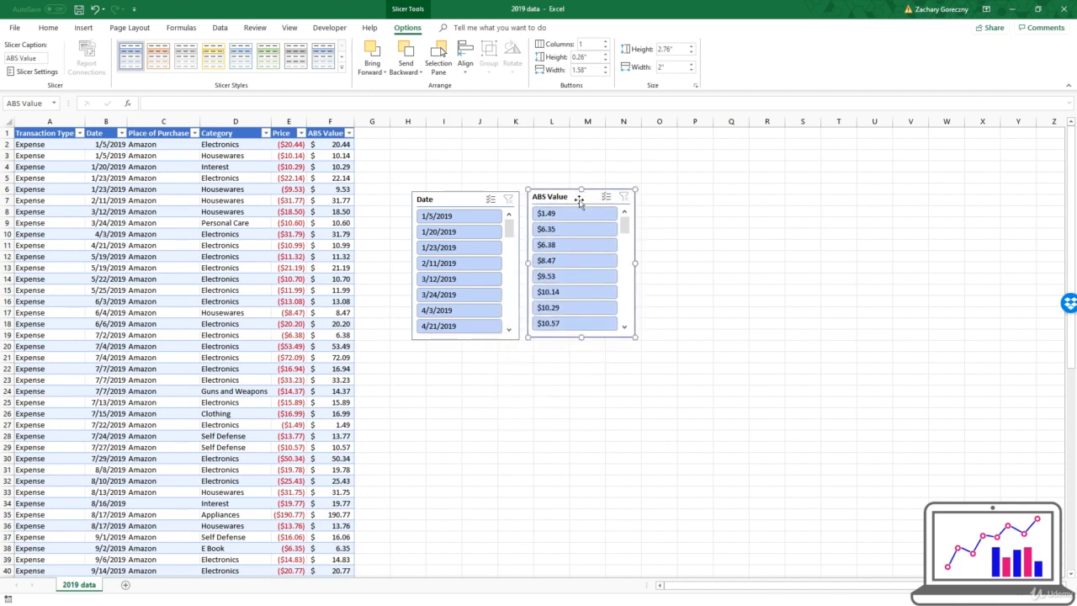
scroll(563, 245, "down", 5)
scroll(564, 245, "up", 5)
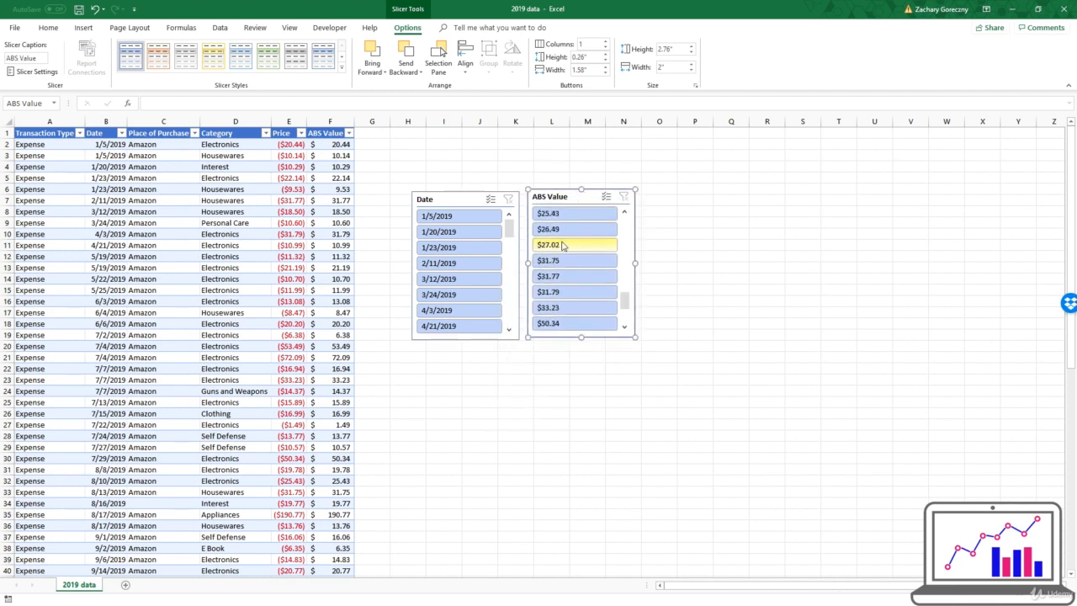
scroll(569, 245, "down", 10)
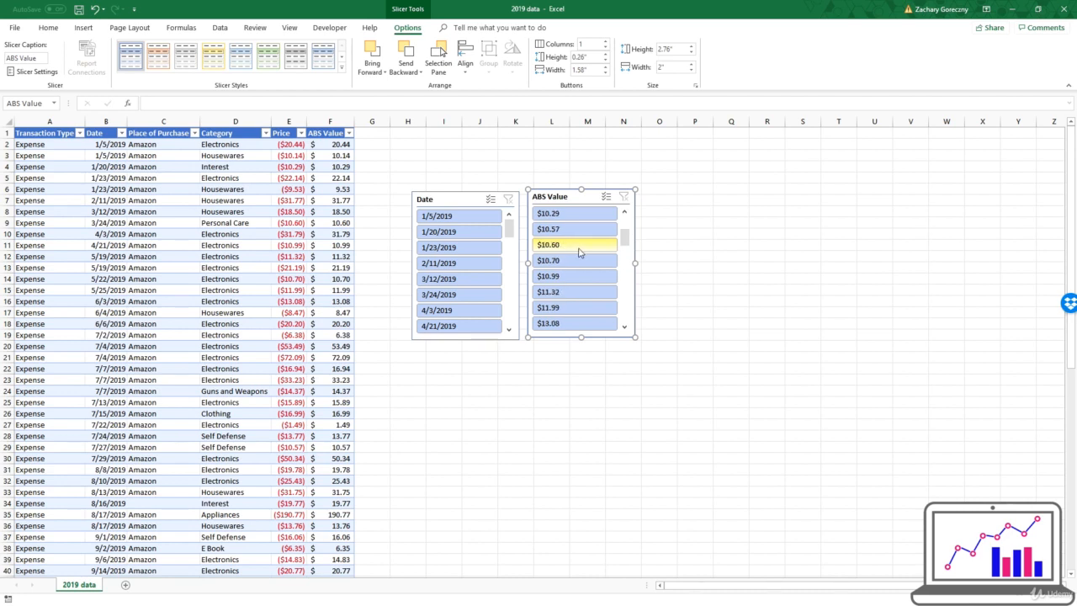
scroll(578, 257, "up", 8)
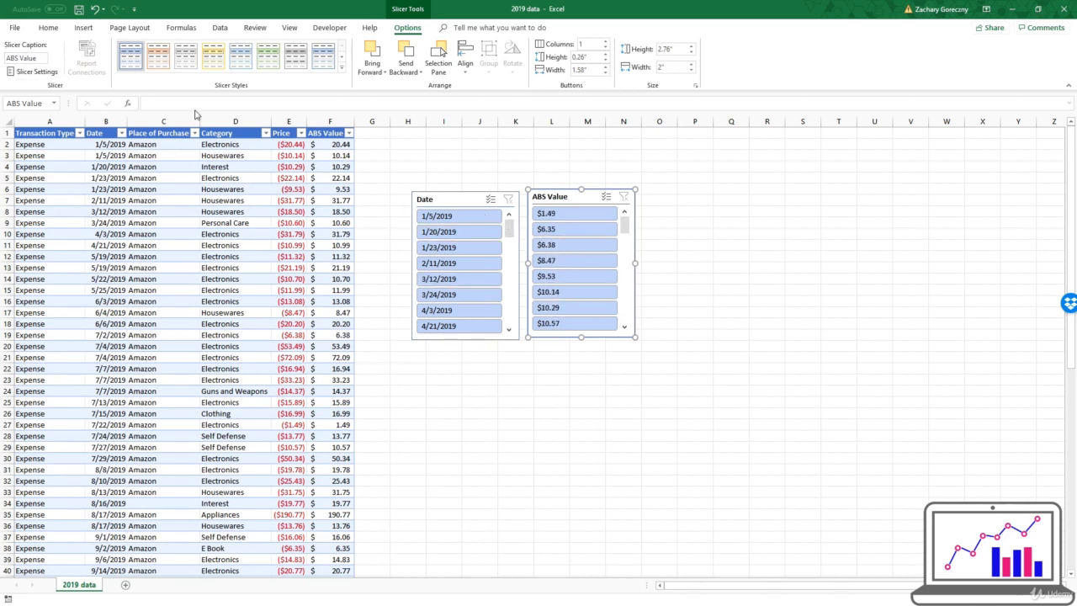
left_click(457, 200)
left_click_drag(458, 200, 421, 142)
left_click_drag(582, 202, 545, 144)
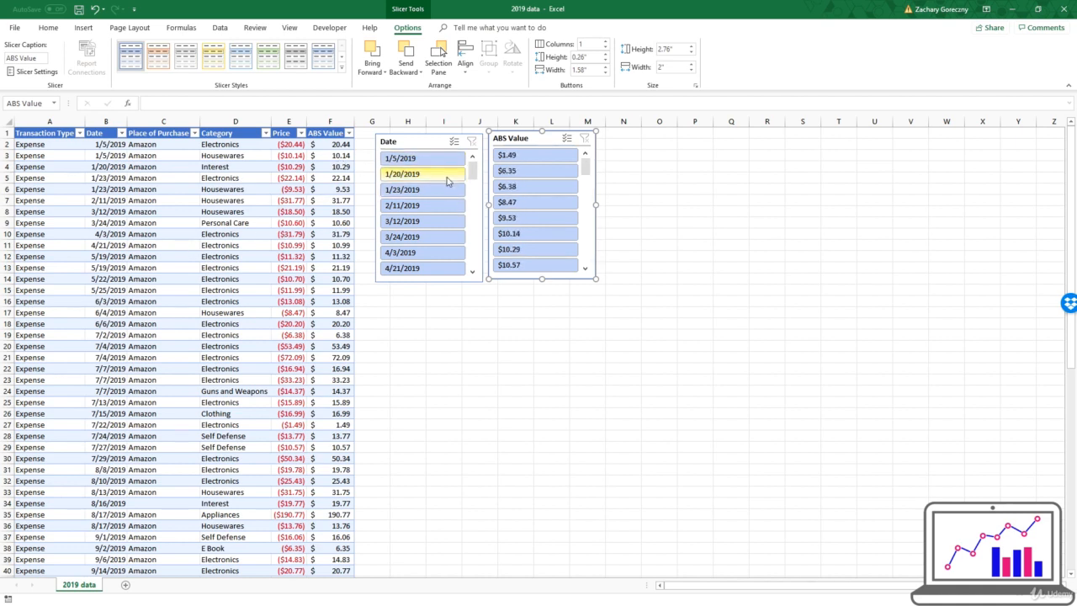
Step: Use the slicers to filter for dates 11/10/2019 through 11/28/2019 and the ABS value $24.12, and clear both filters
left_click(415, 141)
scroll(429, 225, "down", 10)
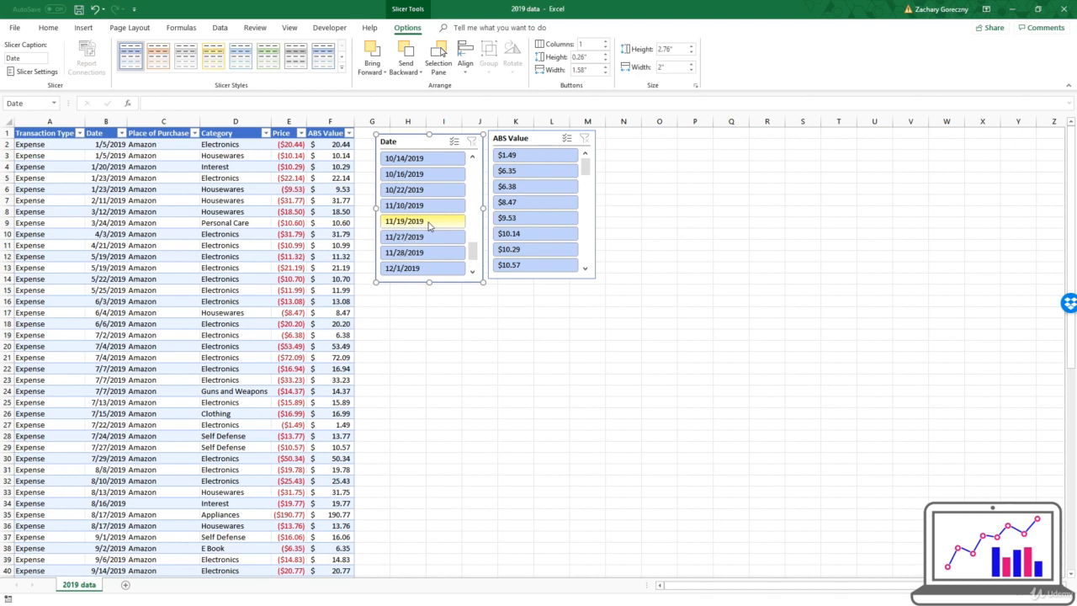
left_click_drag(426, 210, 439, 249)
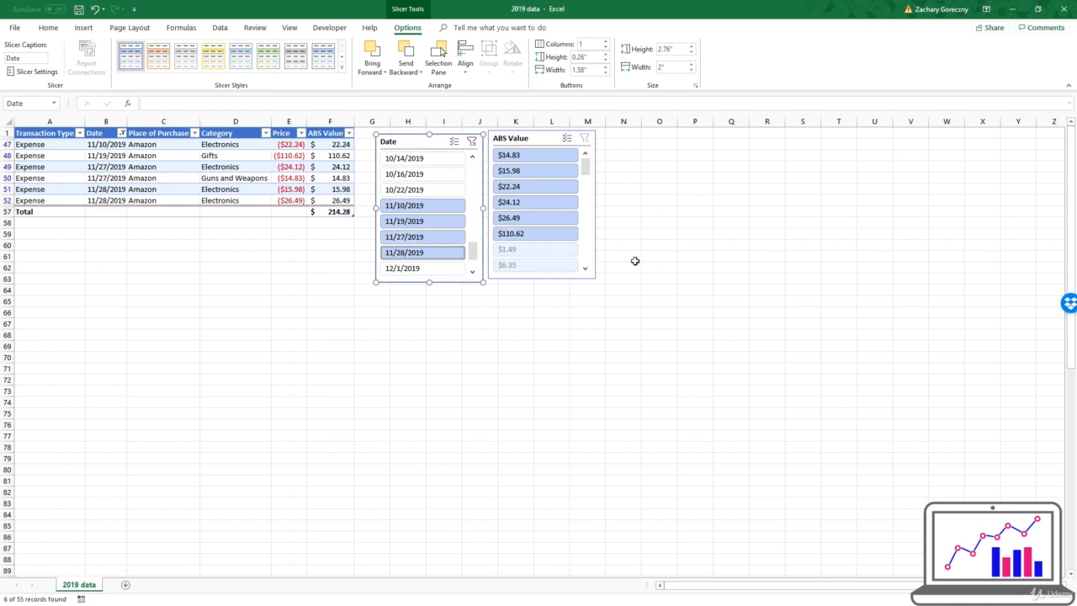
left_click(547, 202)
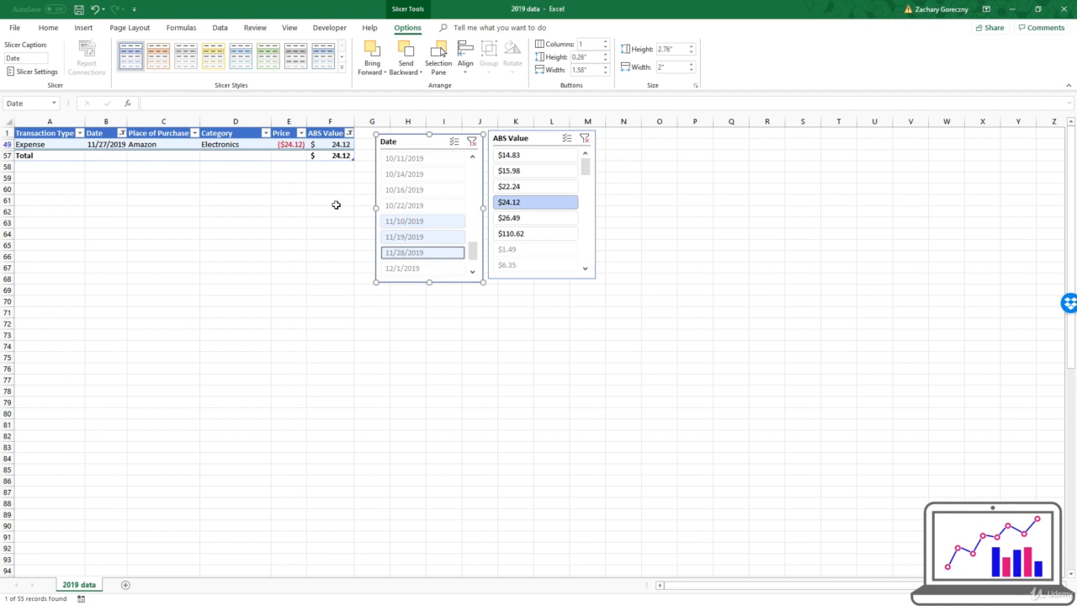
left_click(585, 137)
left_click(471, 141)
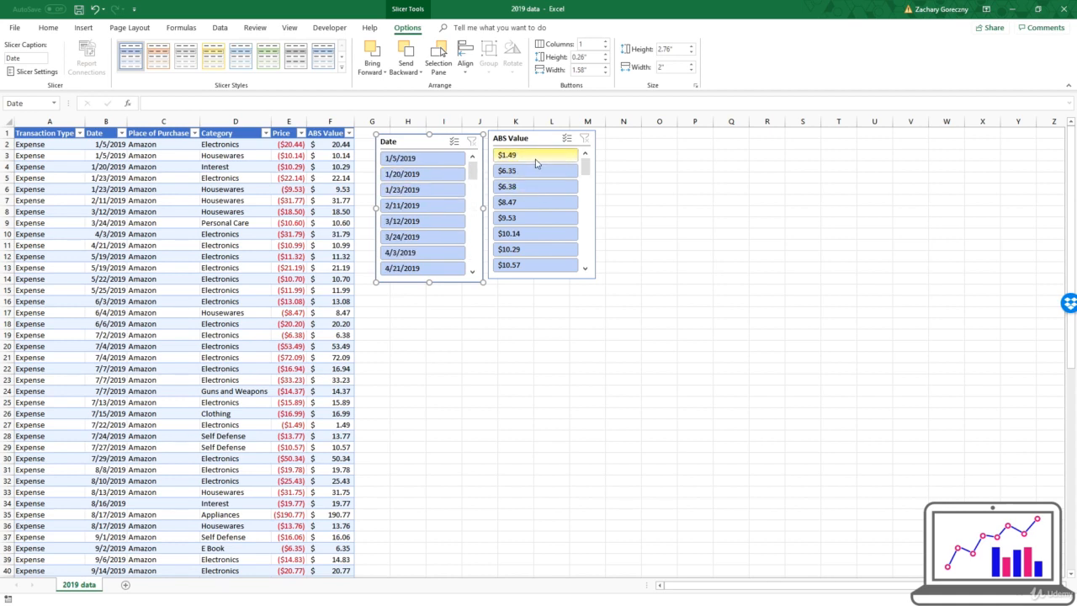
Step: Filter the ABS Value slicer to $1.49 through $9.53, clear it, and align the Date slicer level with it
left_click_drag(535, 162, 550, 217)
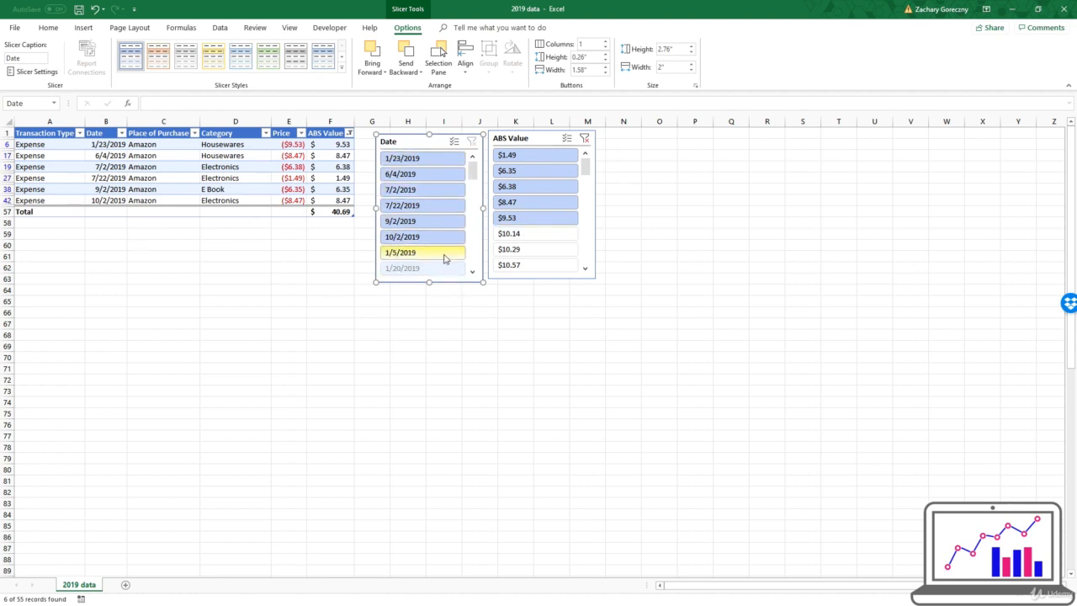
left_click(583, 138)
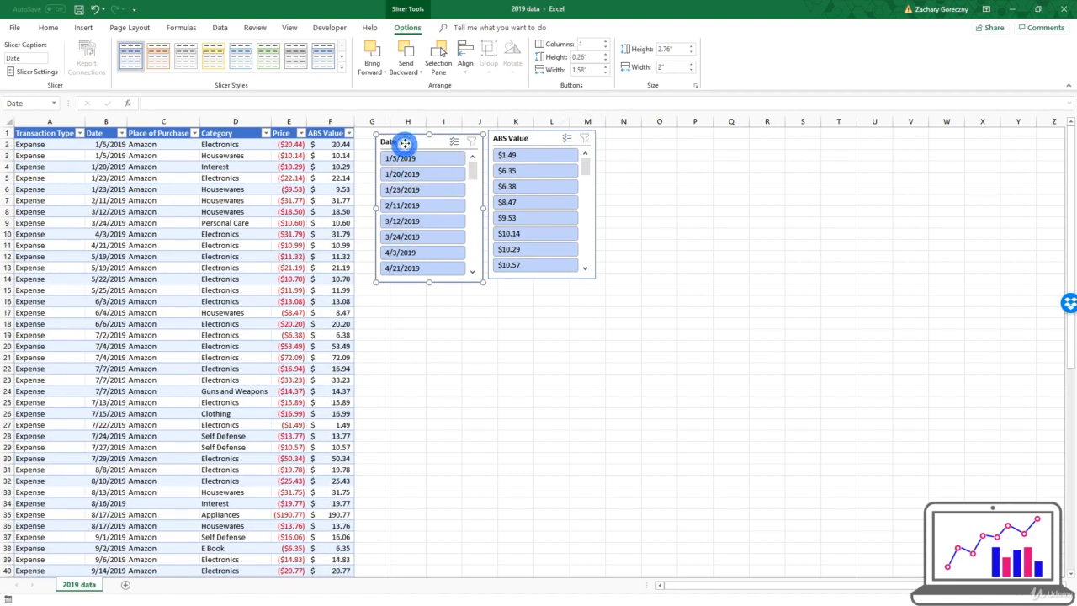
left_click_drag(405, 144, 407, 141)
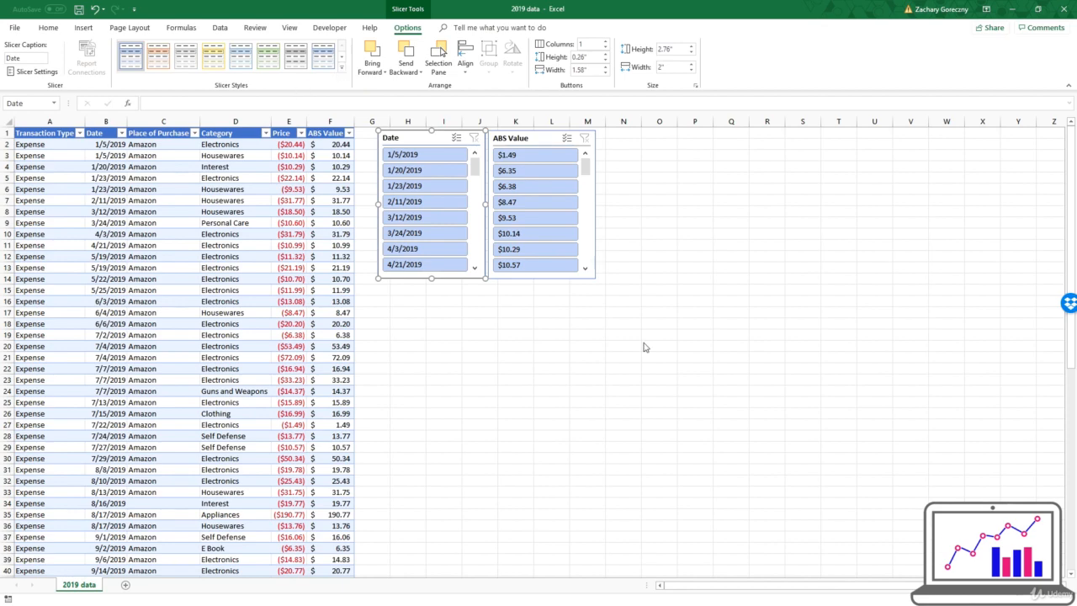
Step: Apply the dark blue table style with a black header row to the expense table
left_click(173, 233)
left_click(407, 28)
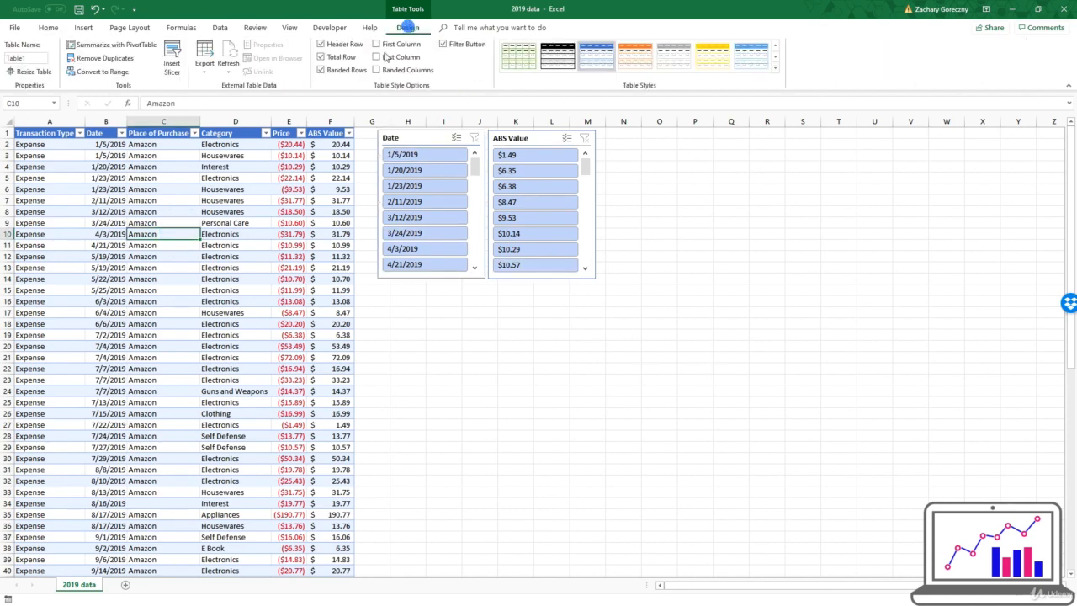
left_click(775, 72)
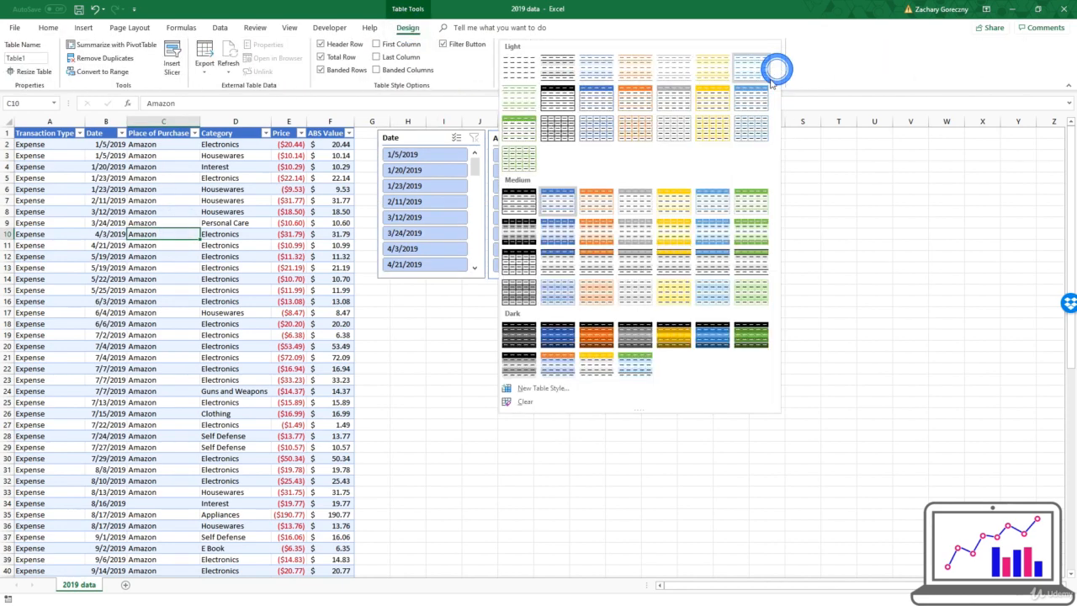
left_click(561, 348)
left_click(259, 222)
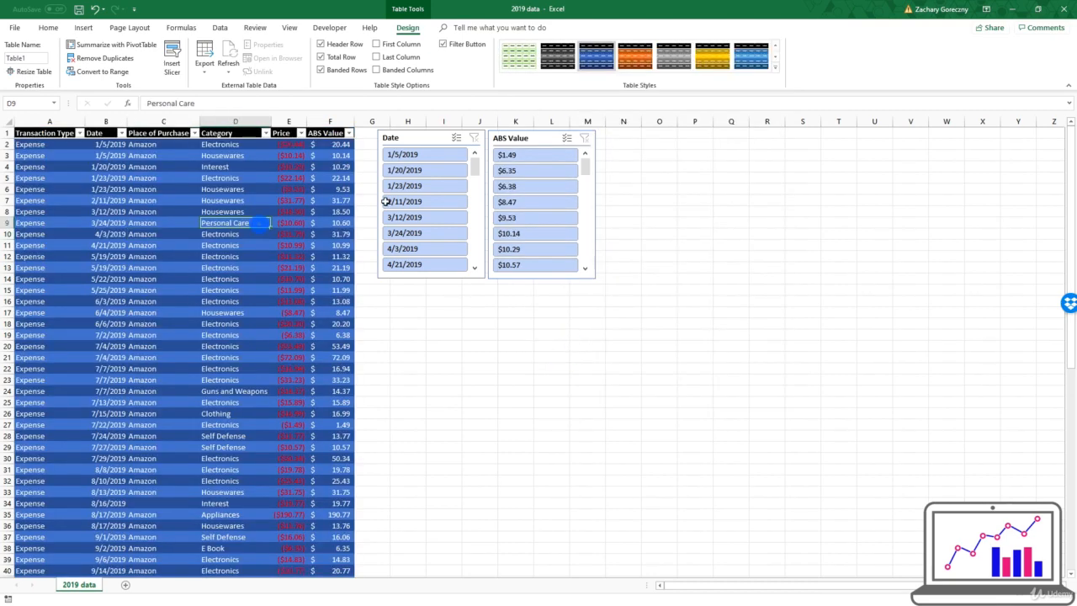
Step: Apply the gray style from the Dark group to the Date slicer
left_click(431, 137)
left_click(407, 27)
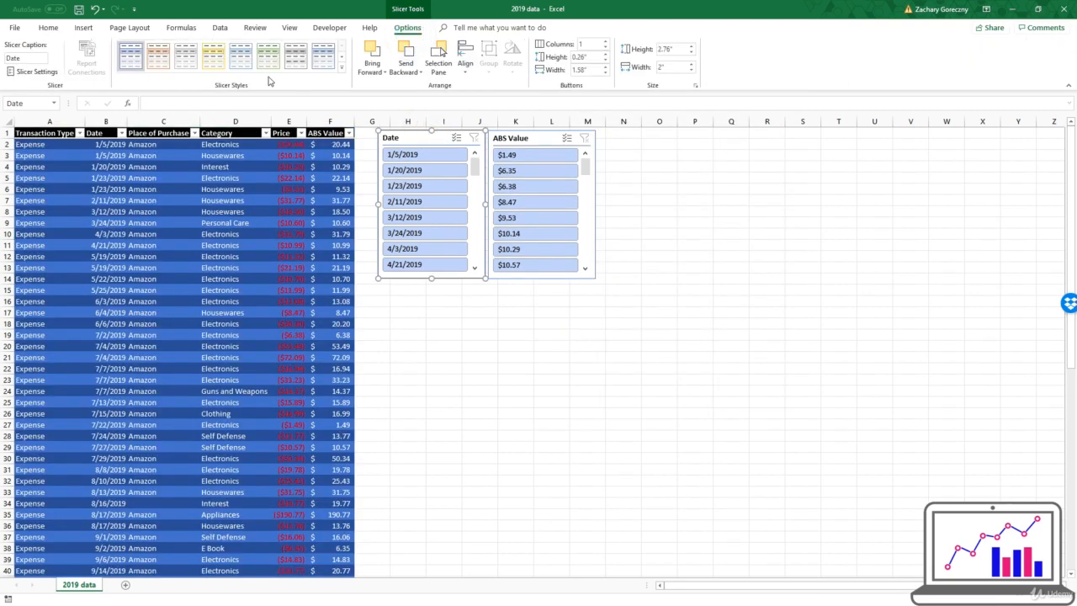
left_click(341, 66)
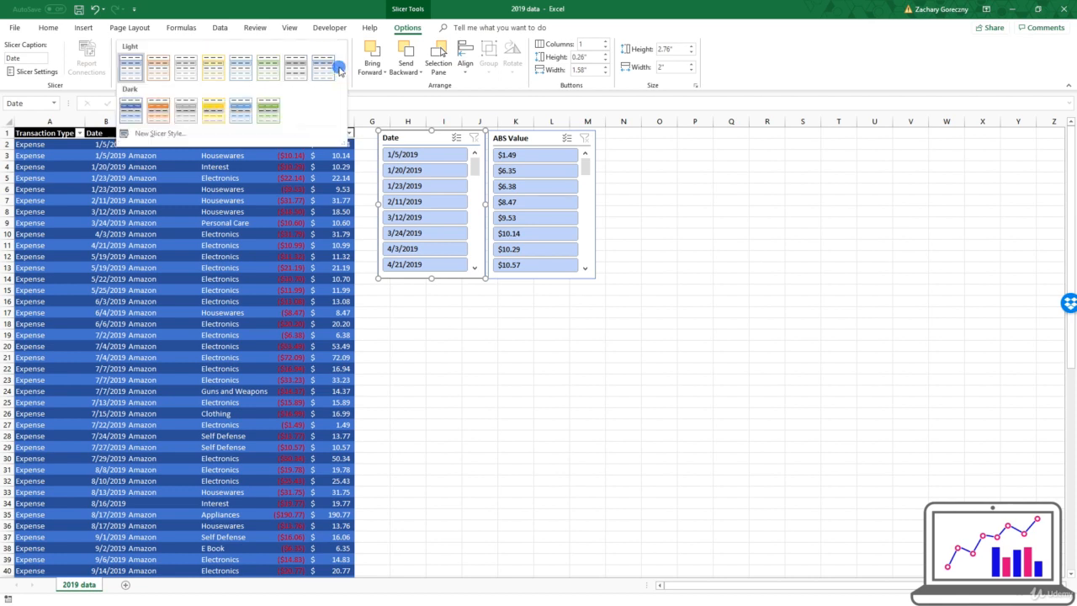
left_click(182, 112)
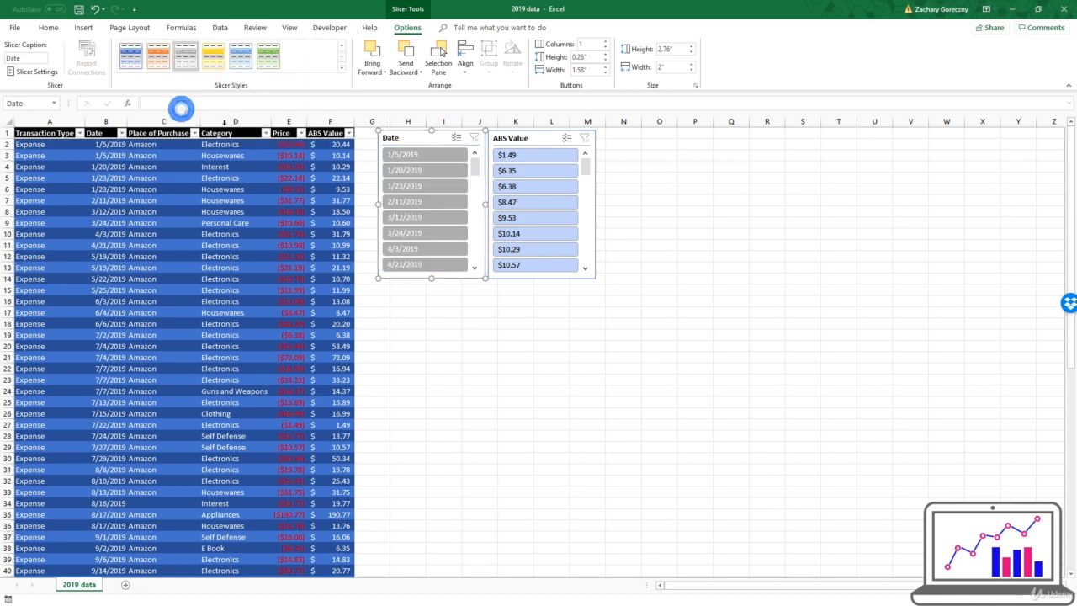
Step: Try the dark gray style on the ABS Value slicer and change it to the dark yellow style
left_click(537, 143)
left_click(186, 56)
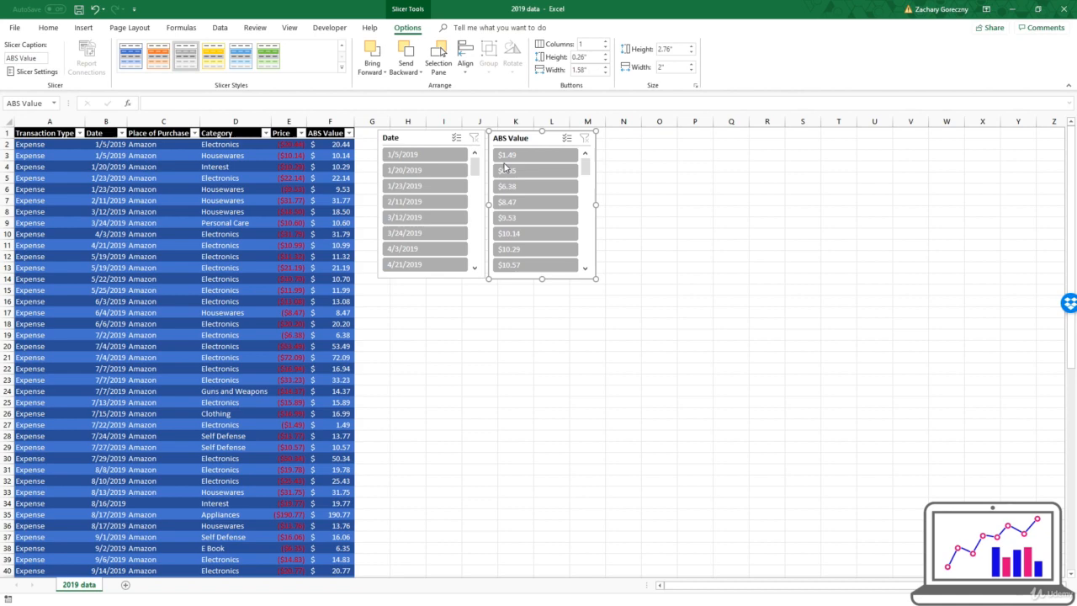
left_click(211, 64)
Step: Check how the restyled table looks down to its Total row and inspect the ABS Value total cell
left_click(288, 267)
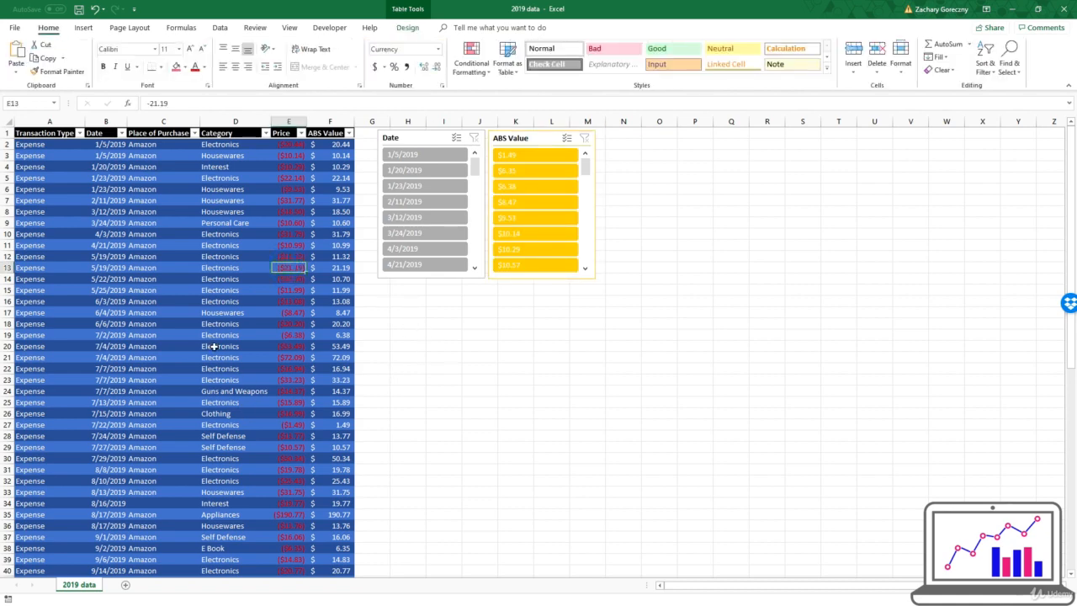
scroll(214, 346, "down", 11)
left_click(325, 390)
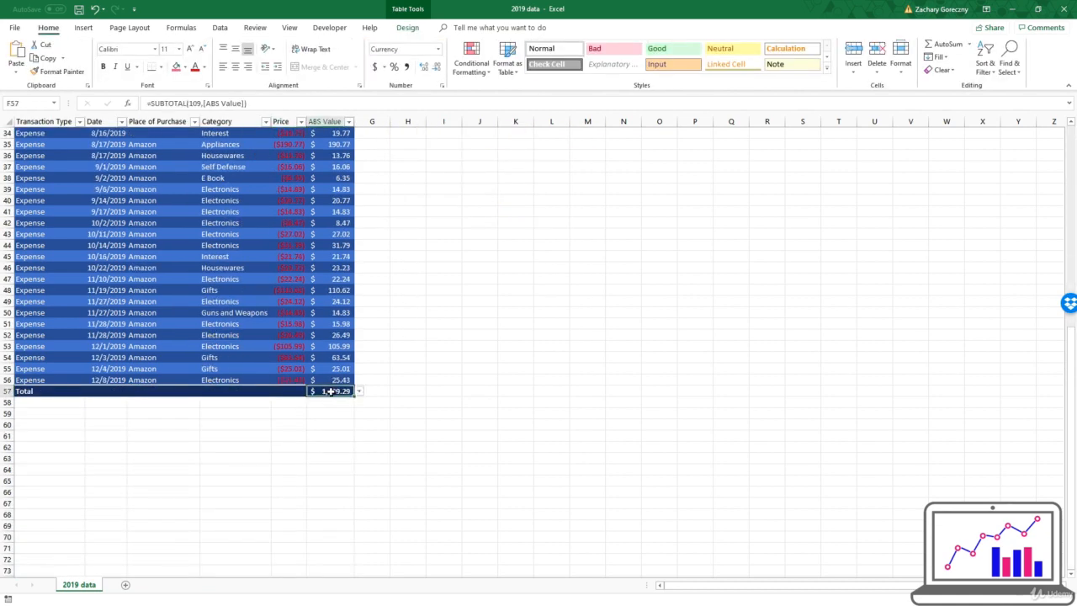
scroll(219, 357, "up", 11)
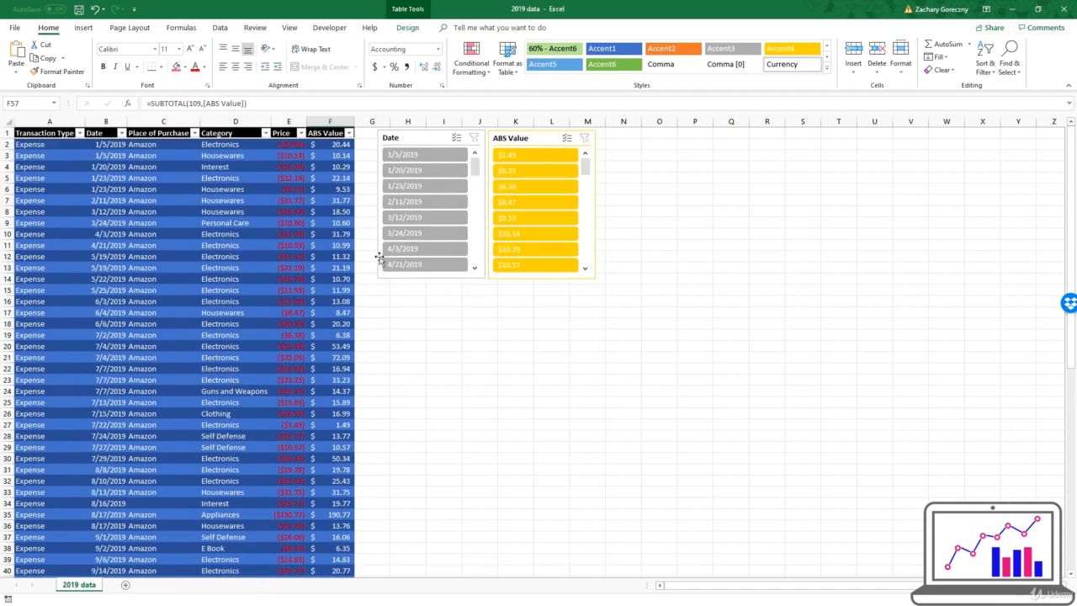
Step: Examine the table elements available for a new custom table style, select First Row Stripe, and cancel without creating the style
left_click(827, 67)
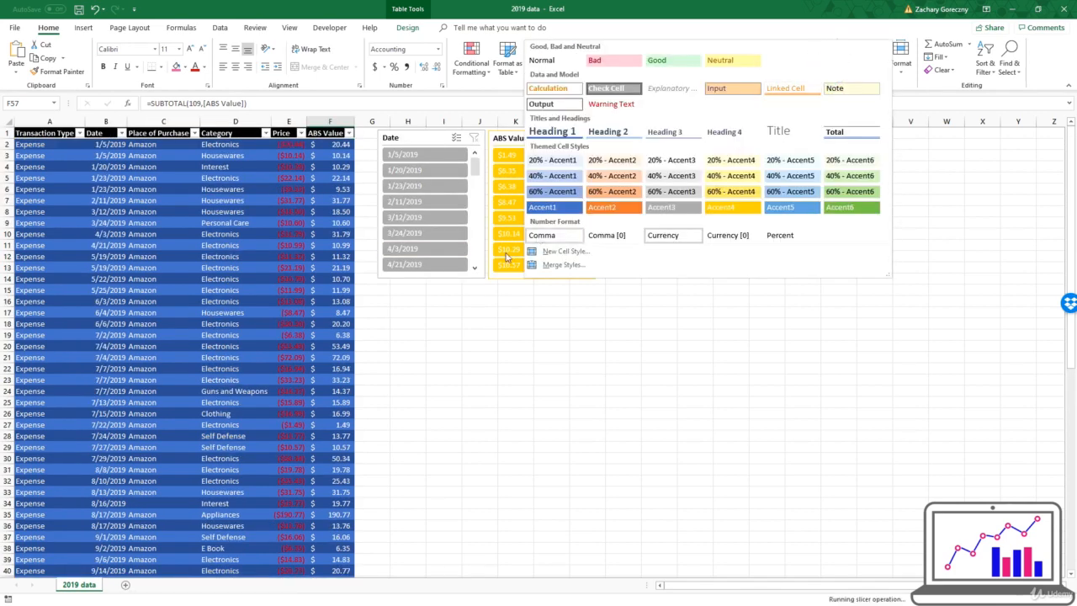
left_click(235, 269)
left_click(409, 28)
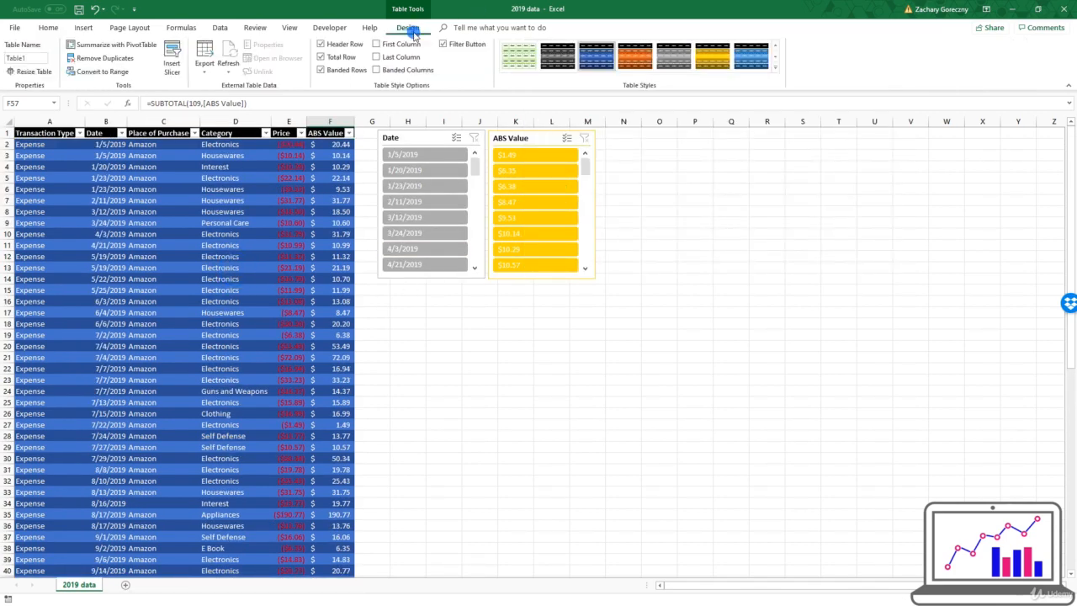
left_click(776, 71)
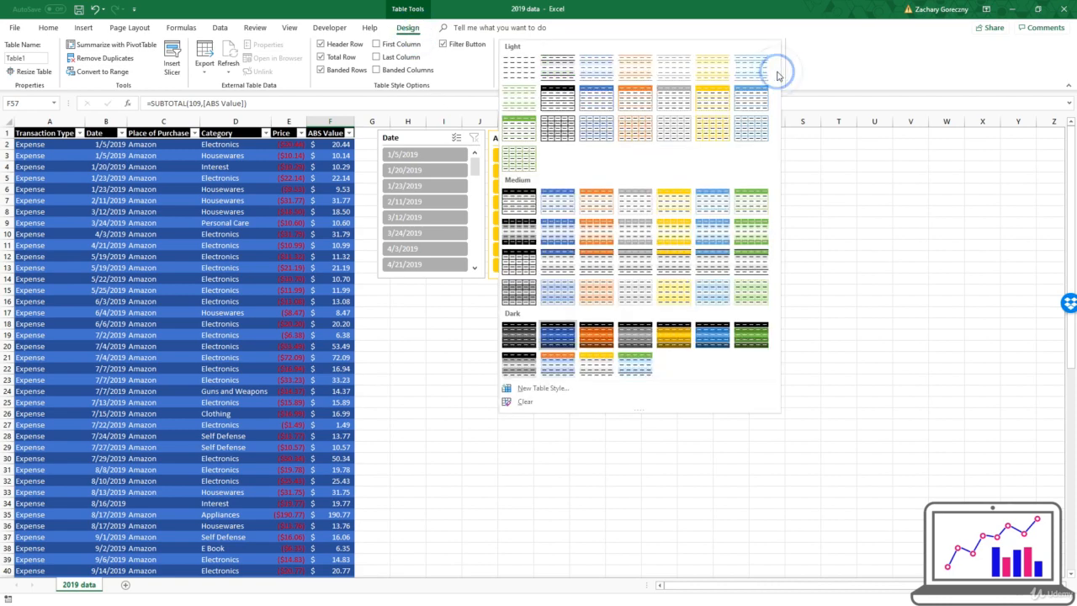
left_click(537, 389)
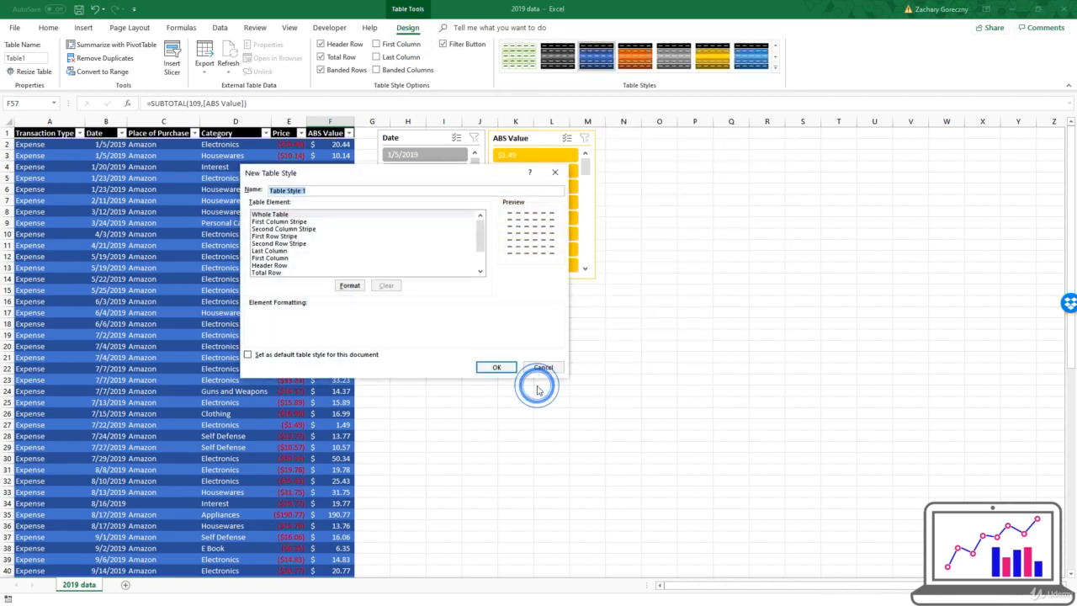
scroll(294, 242, "down", 2)
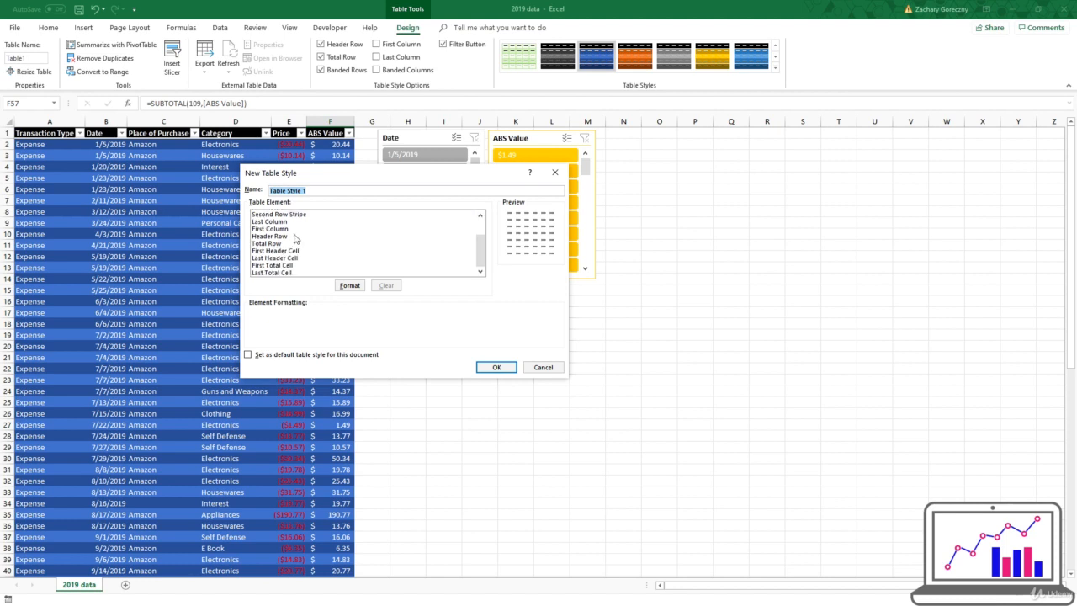
scroll(328, 242, "up", 2)
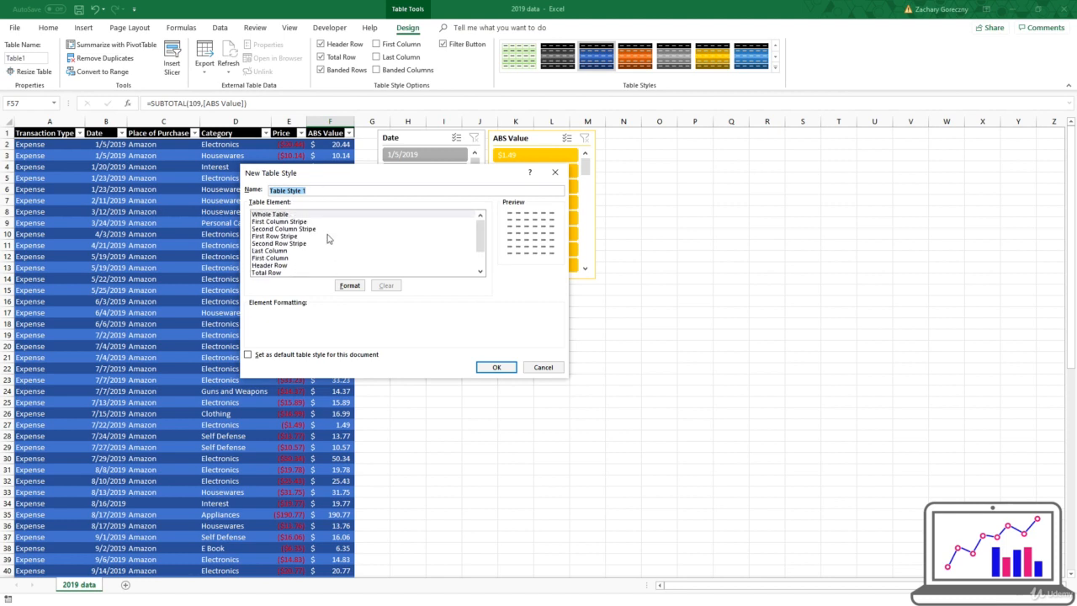
left_click(299, 237)
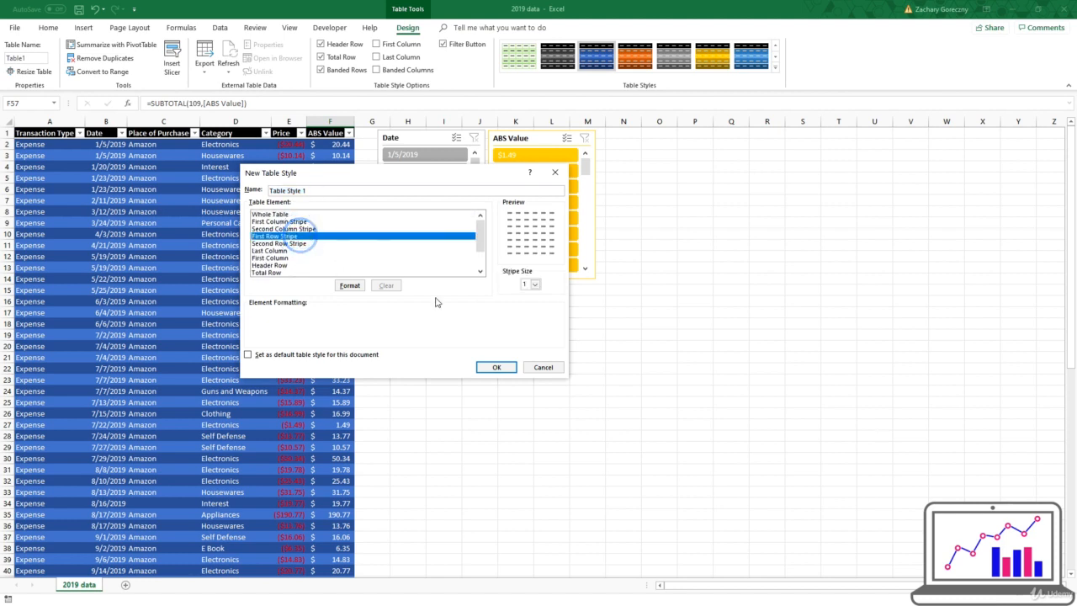
left_click(539, 366)
left_click(480, 357)
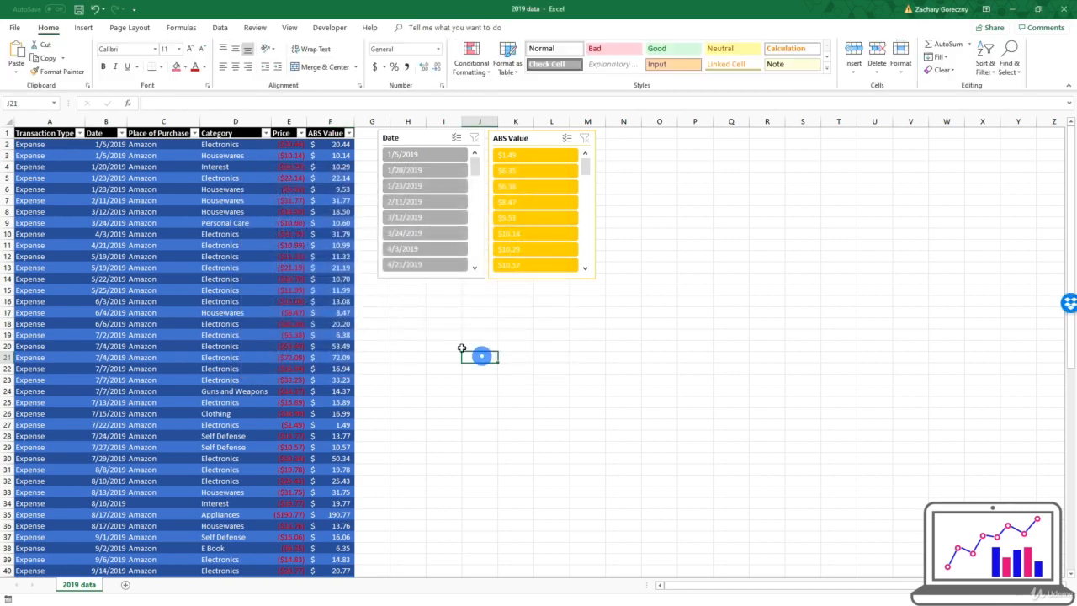
Step: Look through the available cell styles and the table's Light, Medium and Dark styles without applying any of them
left_click(832, 74)
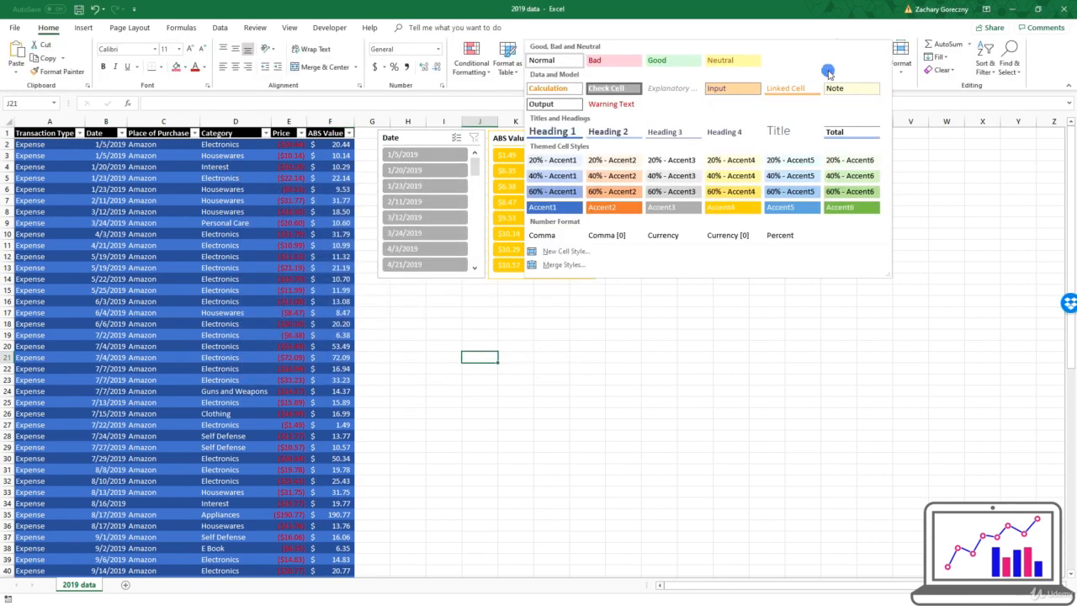
left_click(619, 264)
left_click(288, 233)
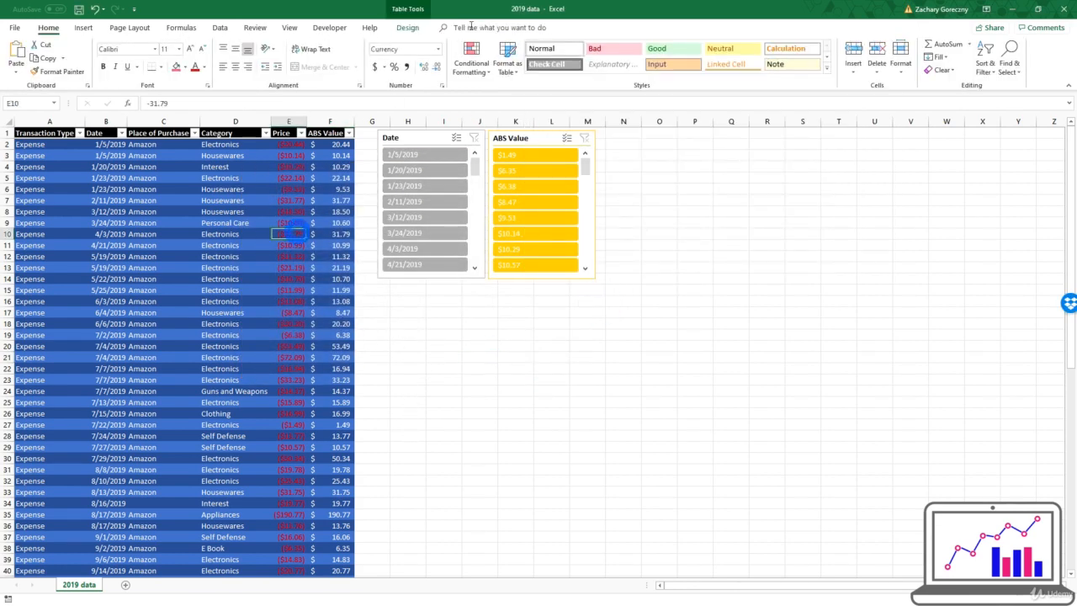
left_click(407, 28)
left_click(775, 67)
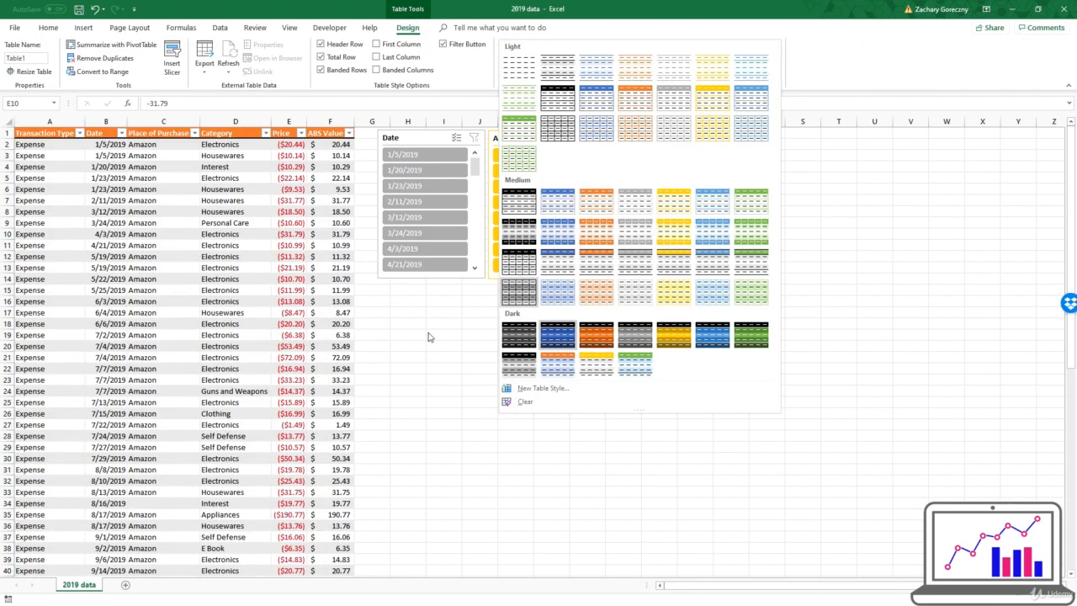
left_click(220, 277)
left_click(538, 313)
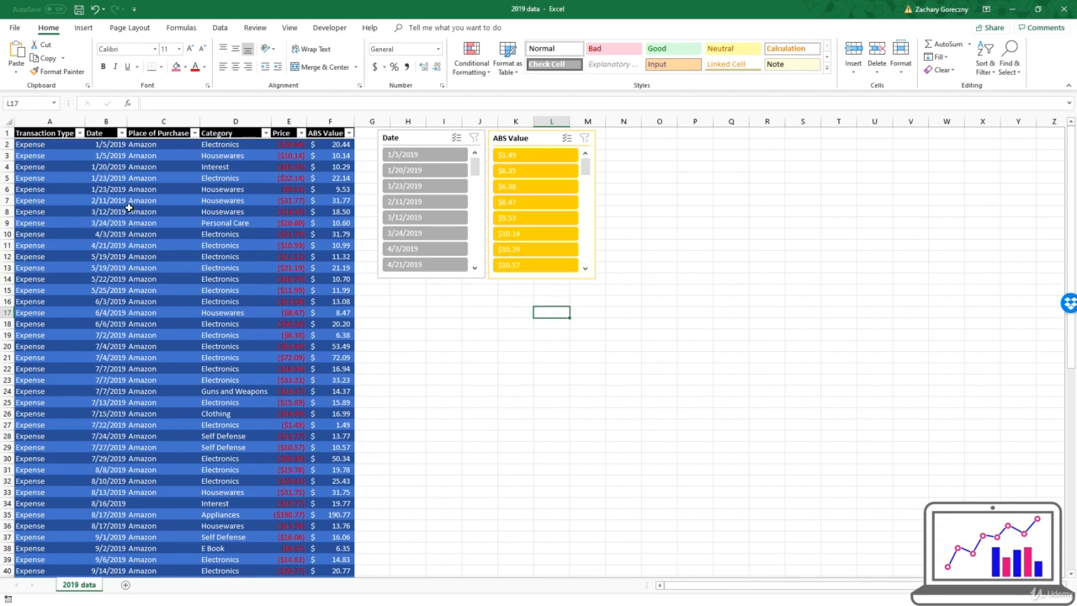
Step: Select the entire expense table, including its header row and Total row
scroll(128, 202, "down", 20)
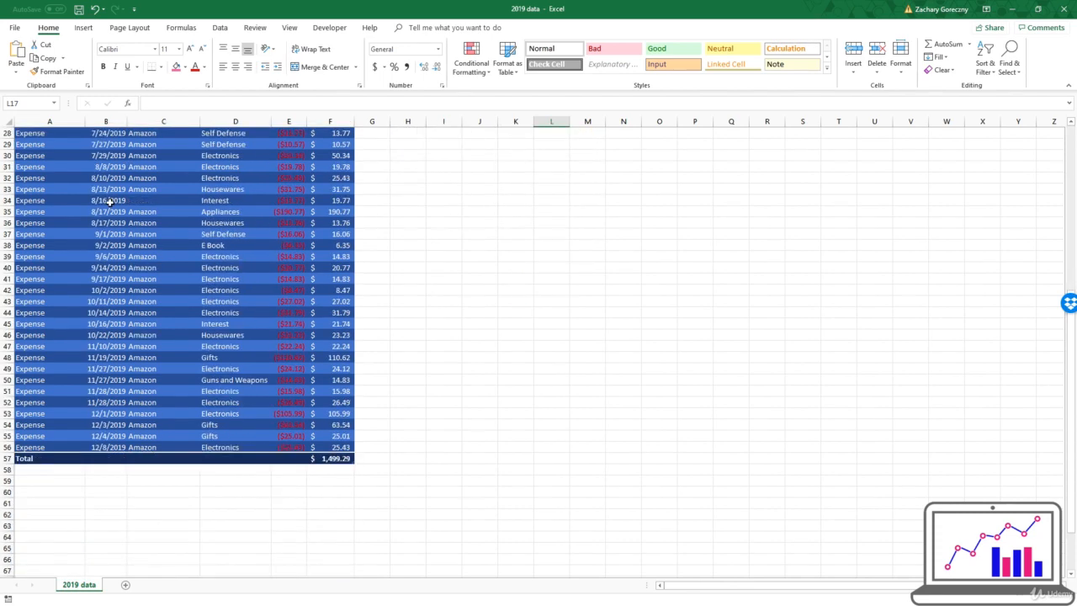
scroll(110, 202, "up", 20)
left_click(31, 143)
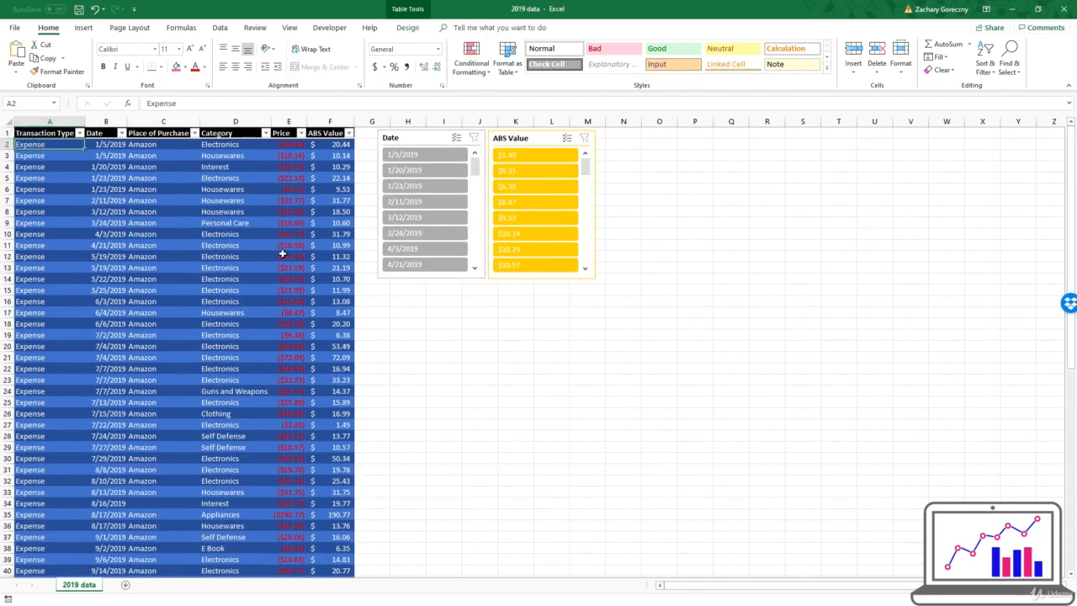
left_click(353, 283)
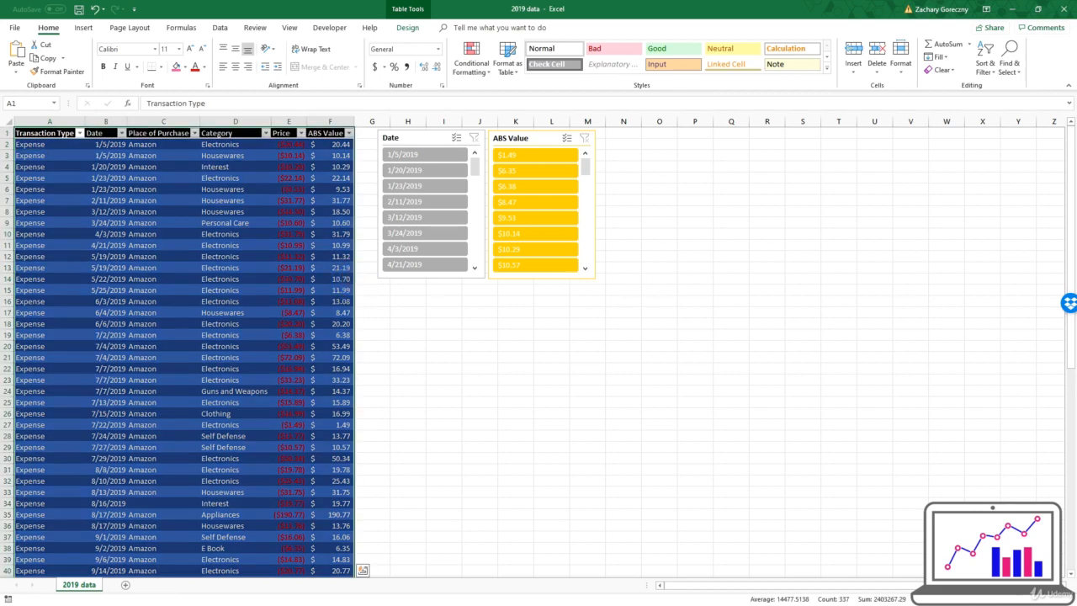